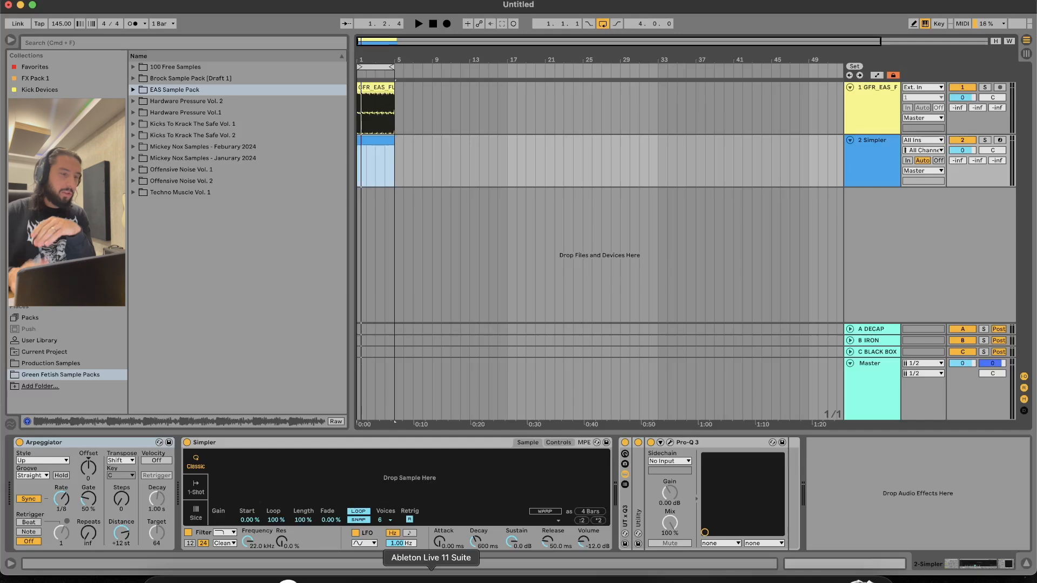
Step: Play back the full kick groove clip on the first track to hear the reference loop
left_click(377, 86)
key("space")
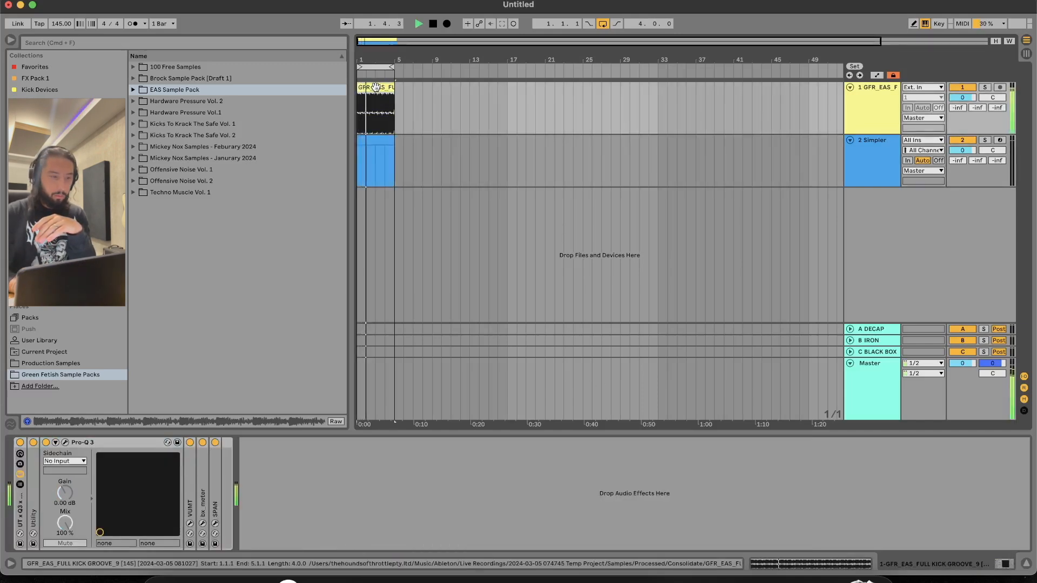
key("space")
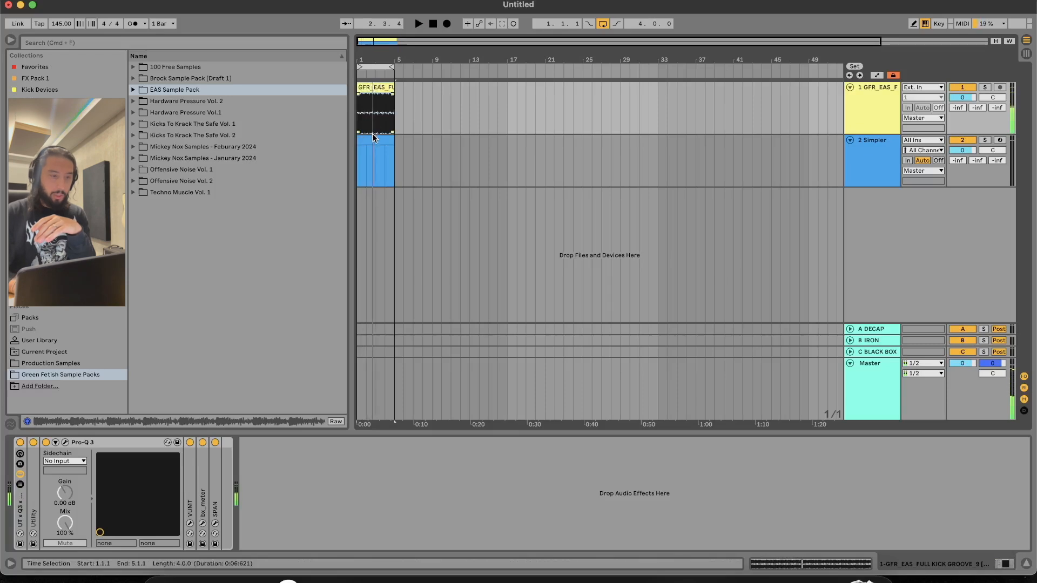
Step: Solo the Simpler MIDI track and select its empty clip
left_click(374, 139)
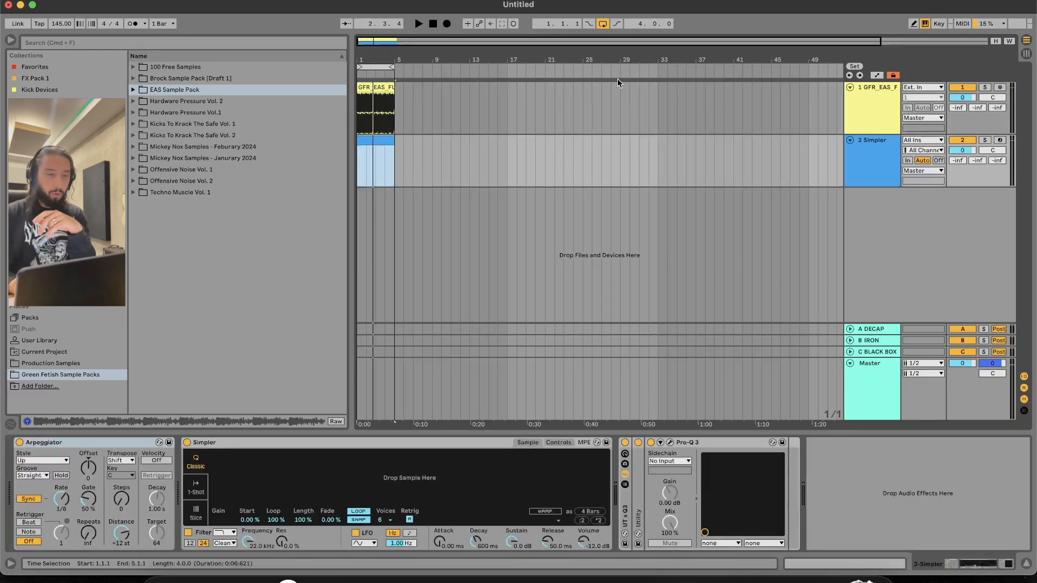
left_click(985, 140)
left_click(366, 142)
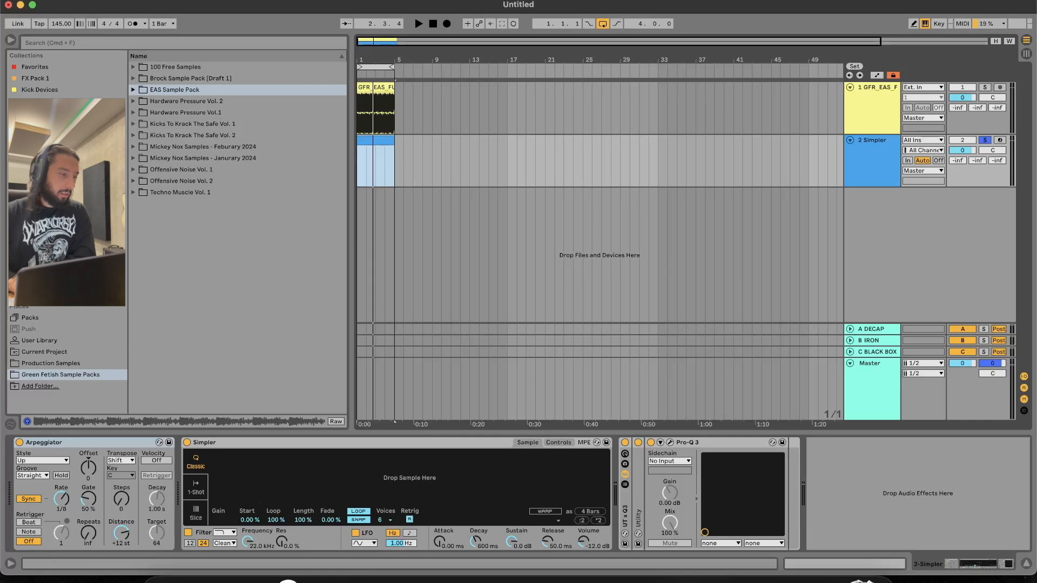
Step: Look through the Arpeggiator presets among the MIDI effects in the browser
left_click(44, 216)
left_click(135, 66)
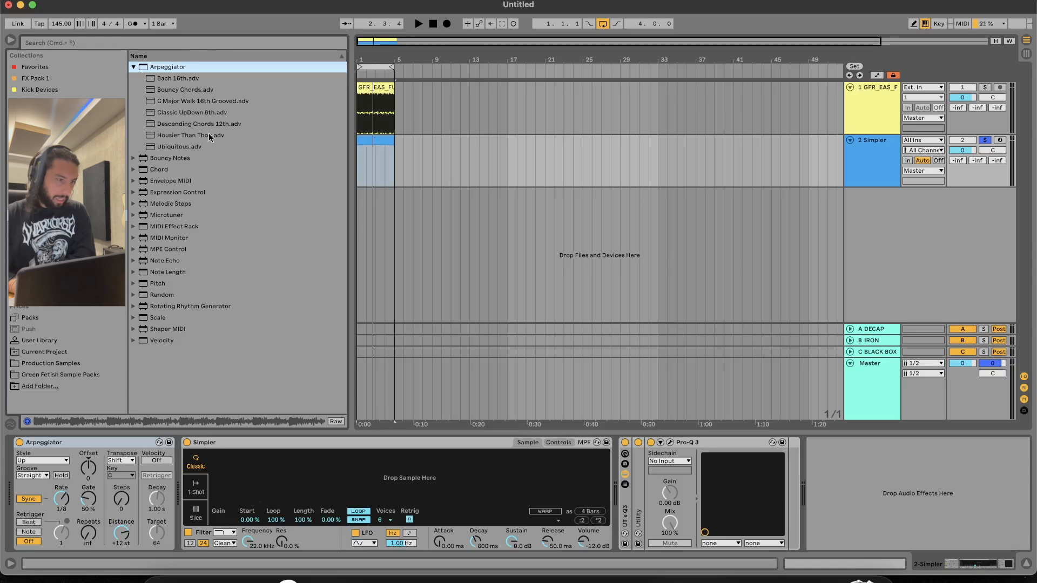
left_click(133, 66)
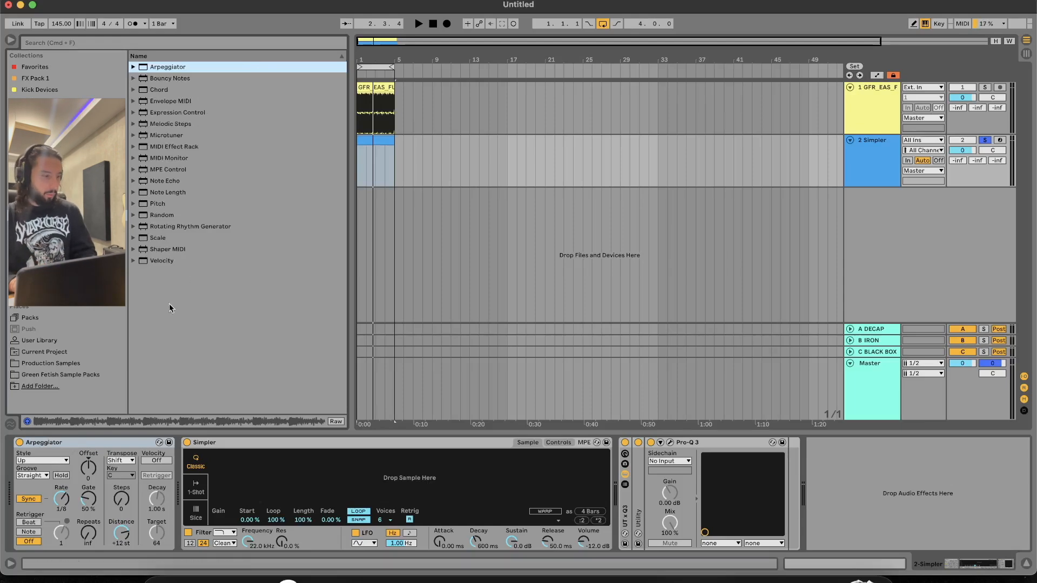
Step: Load GFR_EAS_KICK4 [142].wav from the EAS Sample Pack's kick drums into Simpler and switch it to 1-Shot mode
left_click(99, 363)
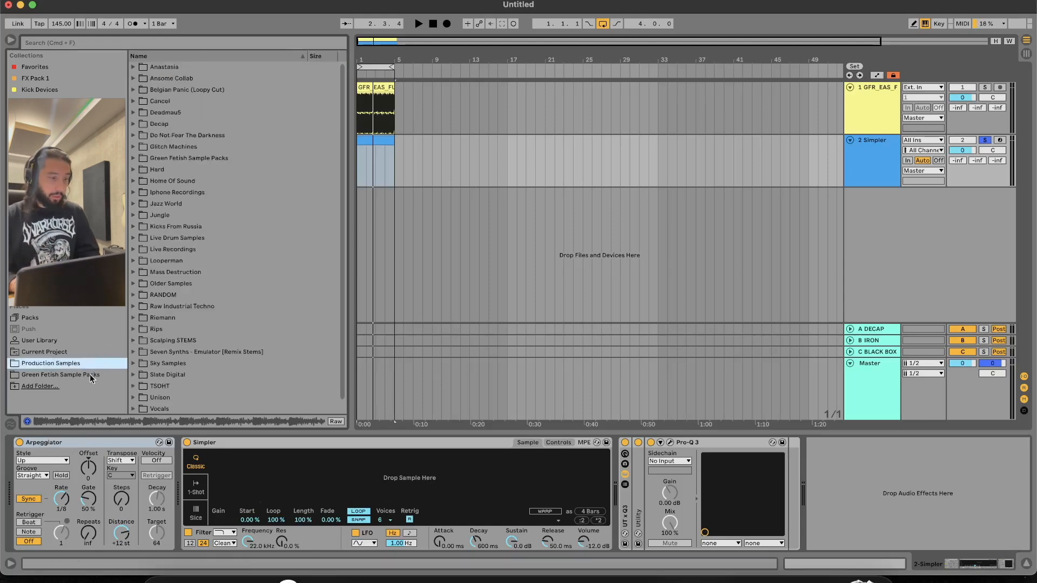
left_click(90, 375)
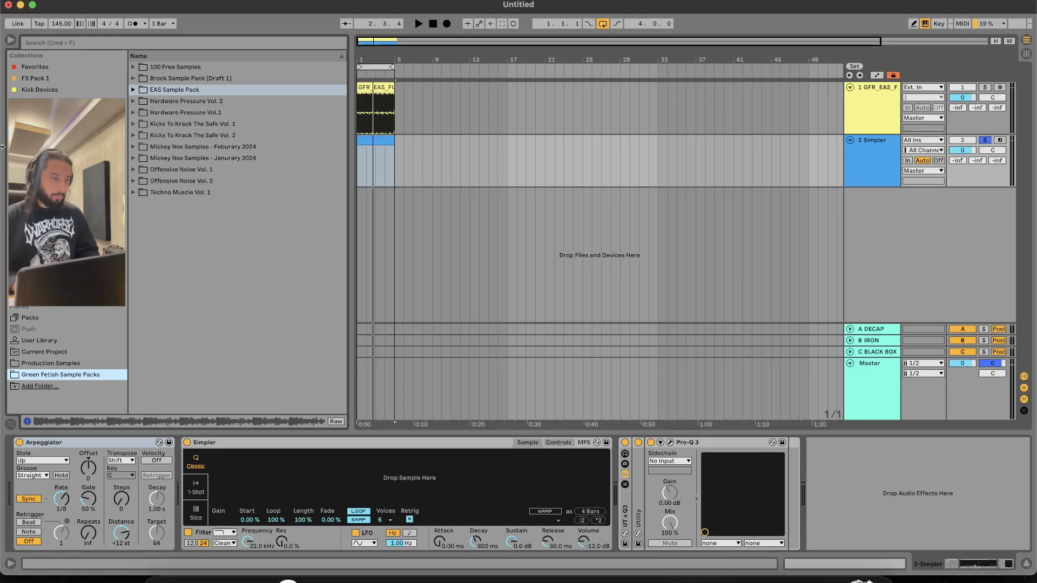
left_click(133, 90)
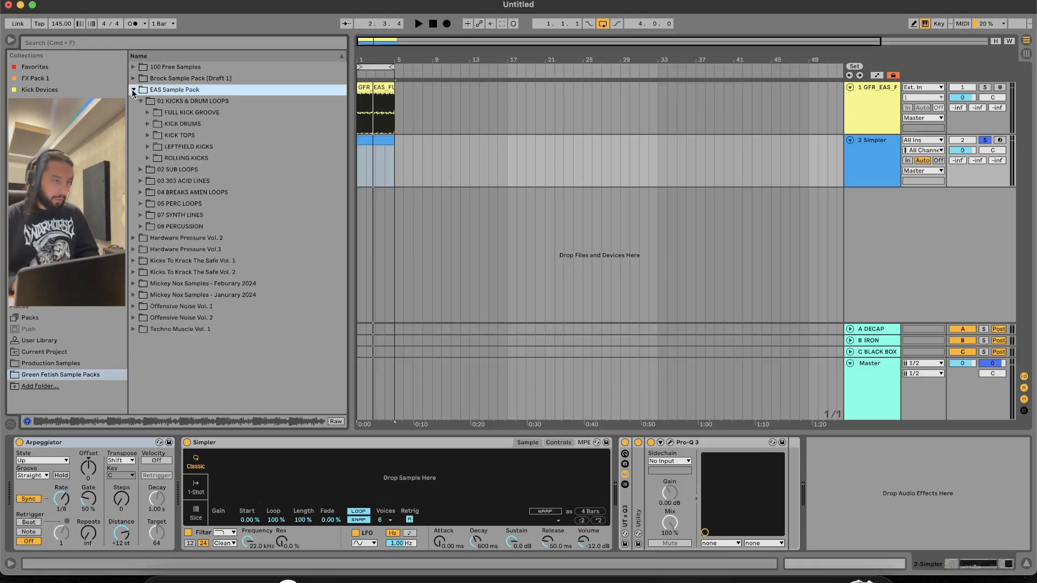
left_click(148, 124)
left_click(171, 136)
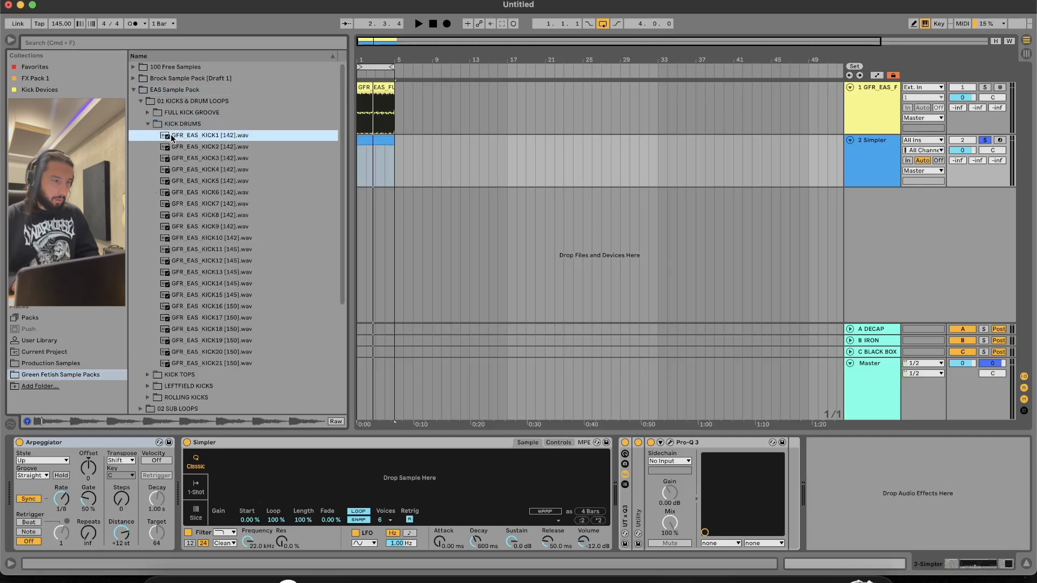
left_click(201, 169)
left_click_drag(197, 173, 285, 485)
left_click(196, 488)
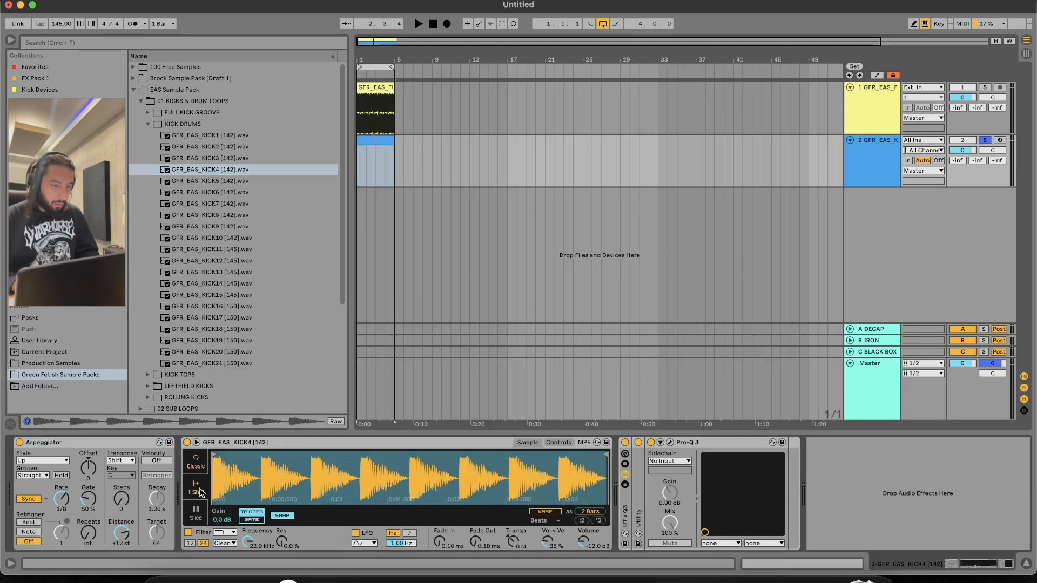
Step: Draw an F3 note spanning all four bars of the Simpler track's MIDI clip and start playback
key("space")
key("space")
key("space")
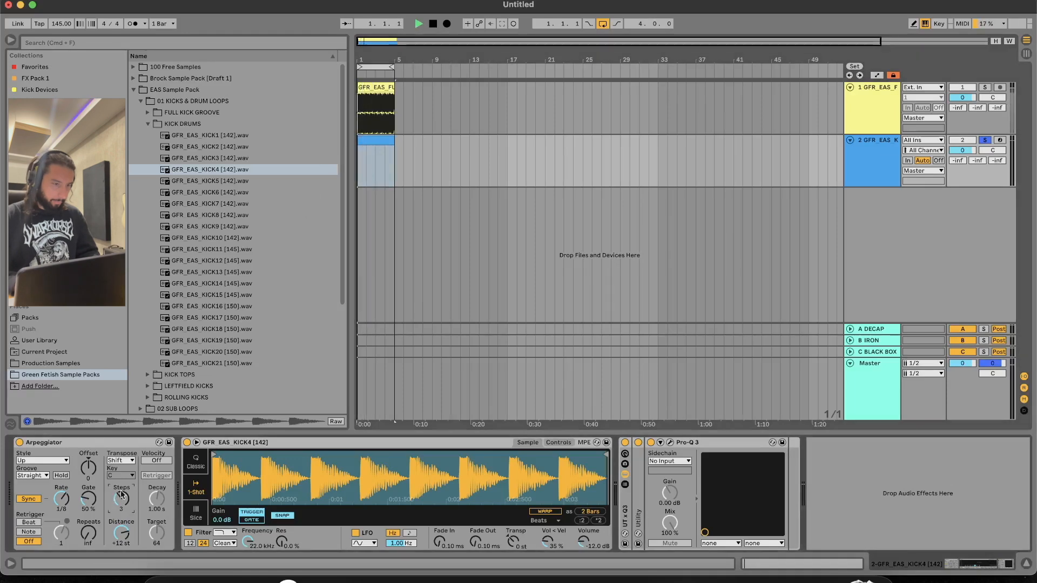
key("space")
double_click(380, 141)
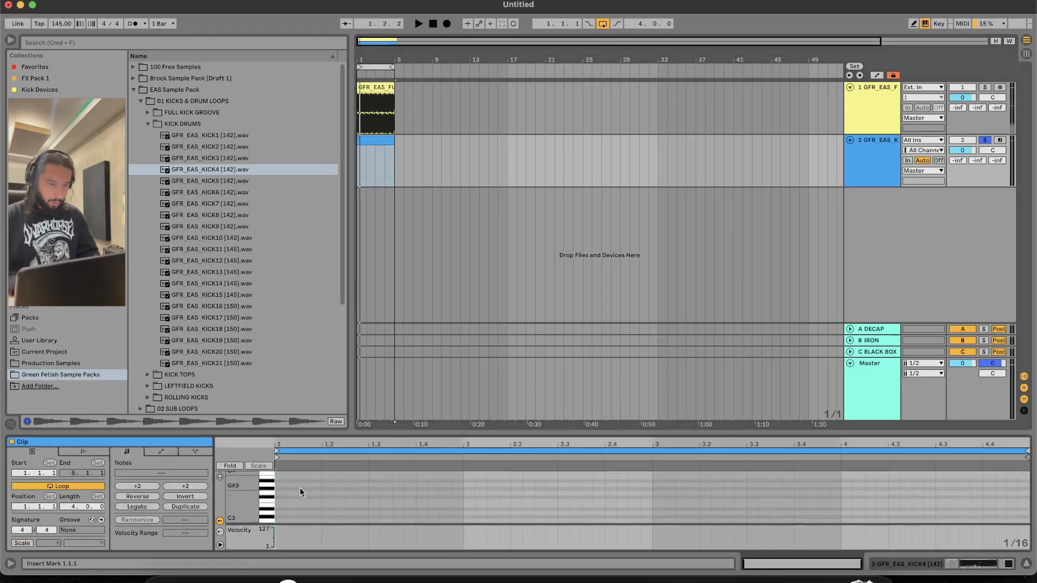
double_click(283, 503)
left_click_drag(313, 501, 1008, 529)
key("space")
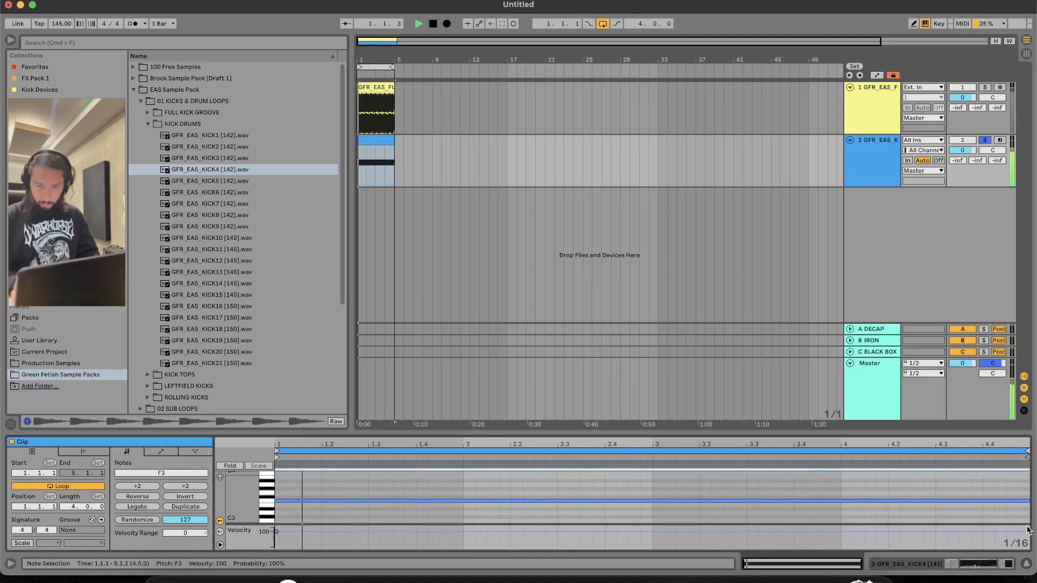
Step: Set the Arpeggiator's steps to 2, distance to -6 st, rate to 1/3 and gate to 161 %
key("shift+Tab")
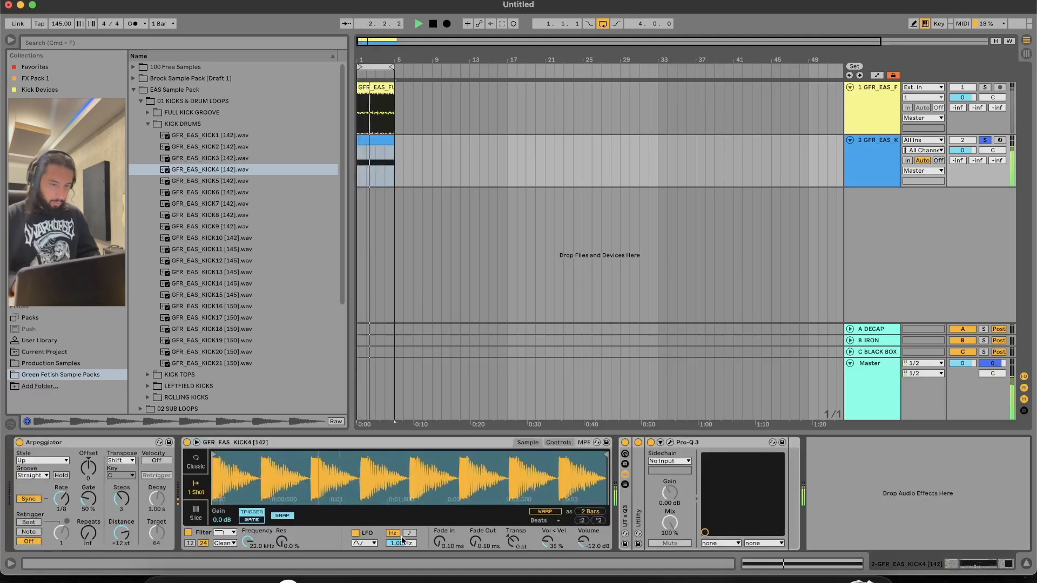
key("XF86AudioRaiseVolume")
left_click_drag(126, 499, 129, 552)
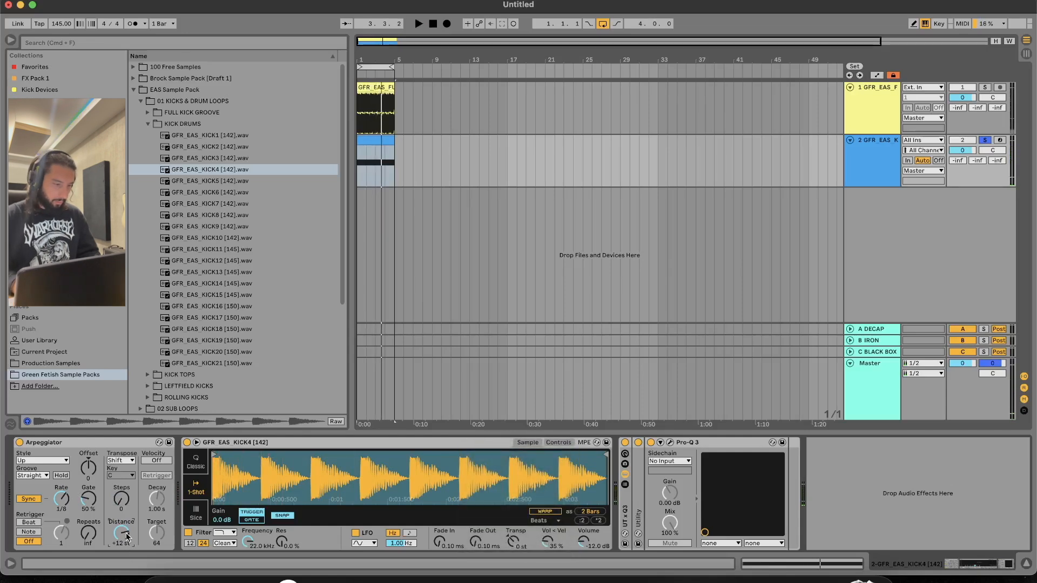
key("space")
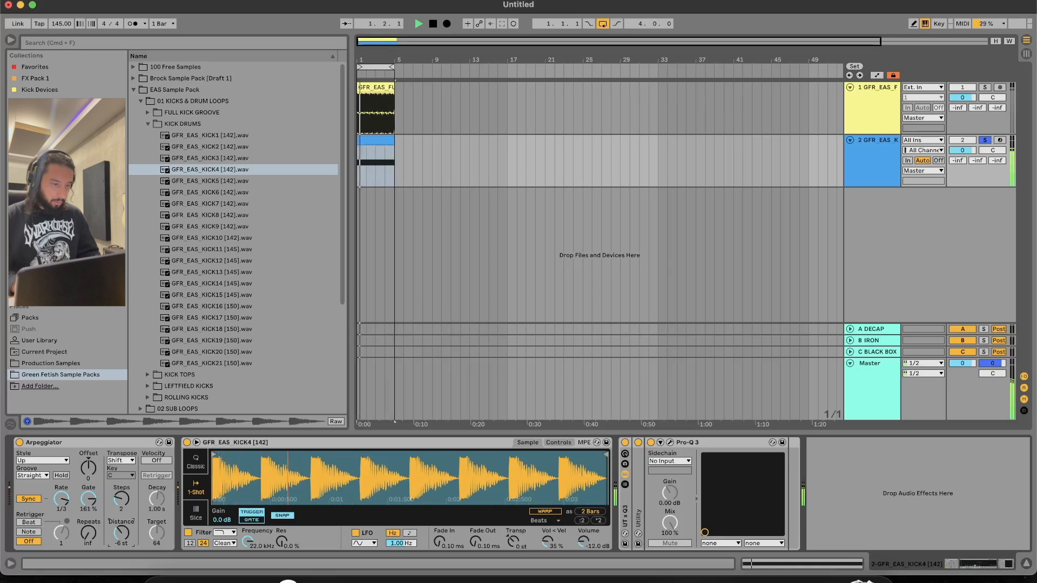
Step: Set the Arpeggiator's rate to 1/12, gate to 131 % and groove to Swing 8 while the loop plays
left_click_drag(63, 503, 63, 548)
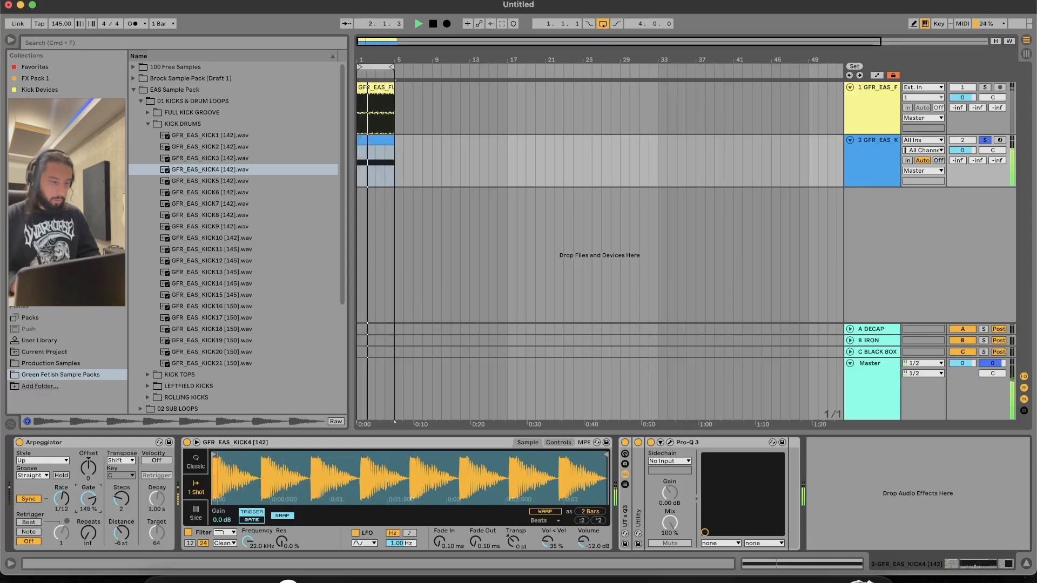
mouse_move(88, 499)
left_mouse_down()
mouse_move(89, 507)
mouse_move(88, 489)
left_mouse_up()
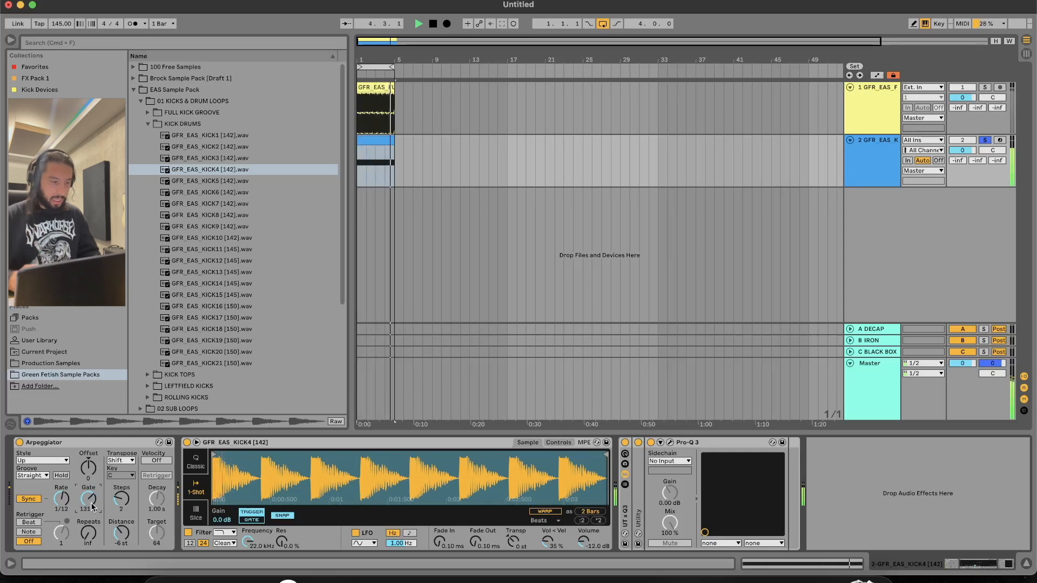
left_click(32, 475)
left_click(37, 500)
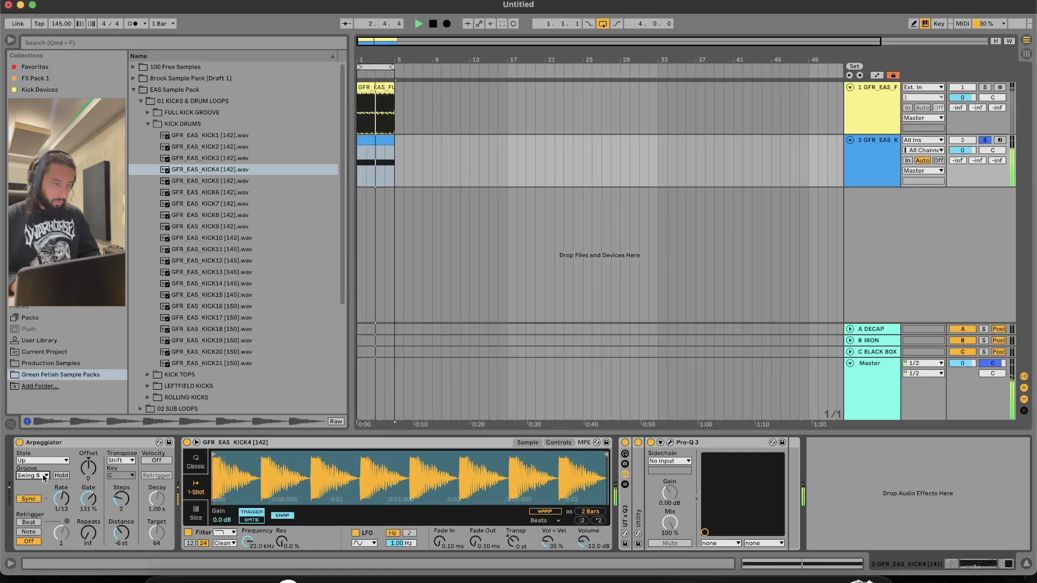
Step: Lower the Arpeggiator's gate to 74 %, set its steps to 3 and stop playback
left_click_drag(89, 499, 122, 496)
left_click(122, 500)
key("space")
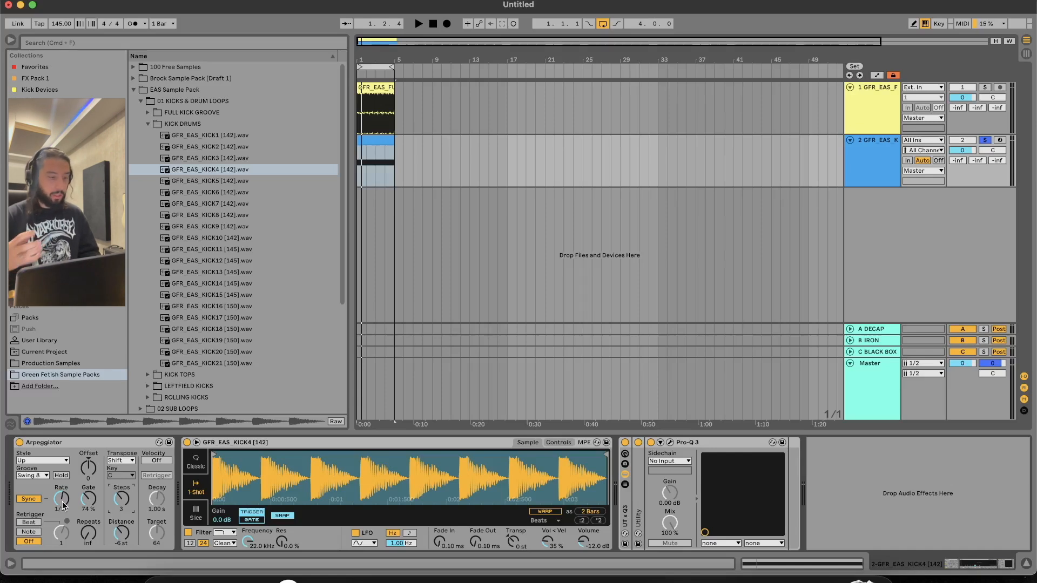
Step: Try the Arpeggiator at rate 1/16, gate 75 % and 4 steps during playback, undoing the distance change
key("space")
left_click_drag(88, 500, 88, 490)
left_click(120, 530)
left_click_drag(120, 531, 120, 528)
key("super+z")
key("super+z")
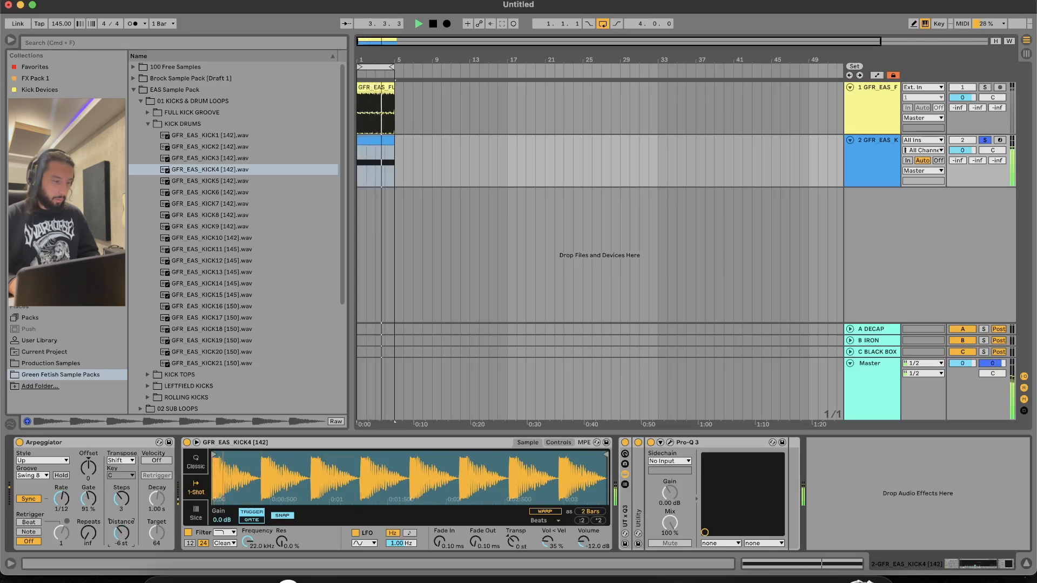
key("super+z")
mouse_move(93, 493)
left_mouse_down()
mouse_move(64, 491)
mouse_move(63, 508)
mouse_move(89, 495)
left_mouse_up()
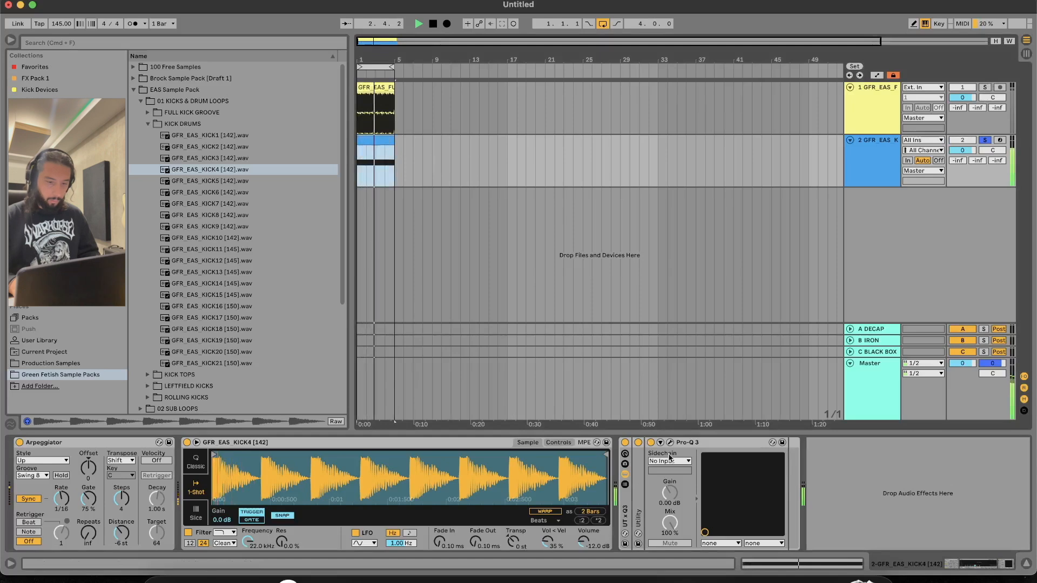
Step: Raise Simpler's volume to -5.14 dB, then solo the kick groove track as well and play both together
left_click_drag(581, 542, 581, 528)
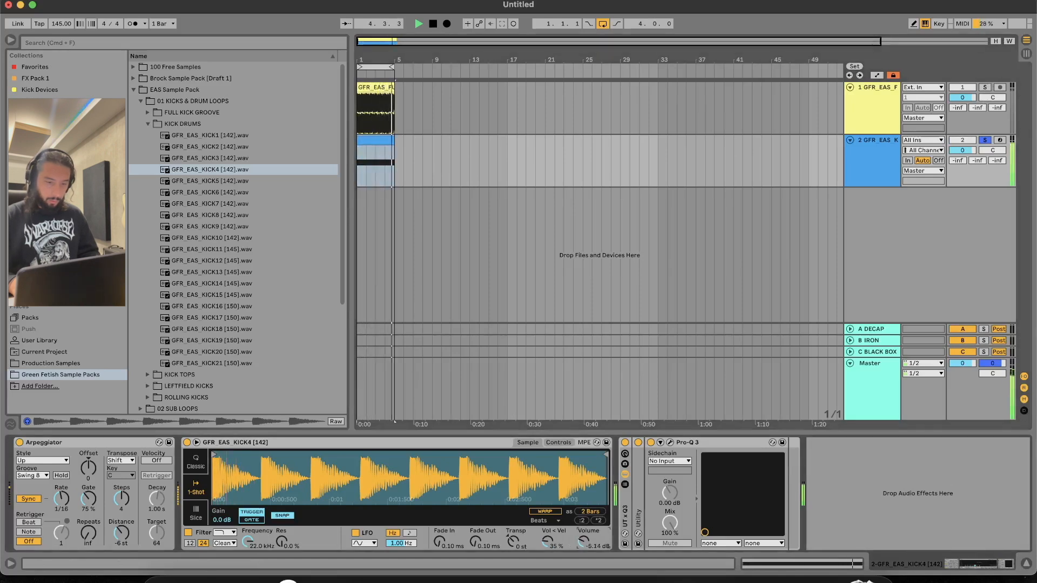
left_click(986, 88)
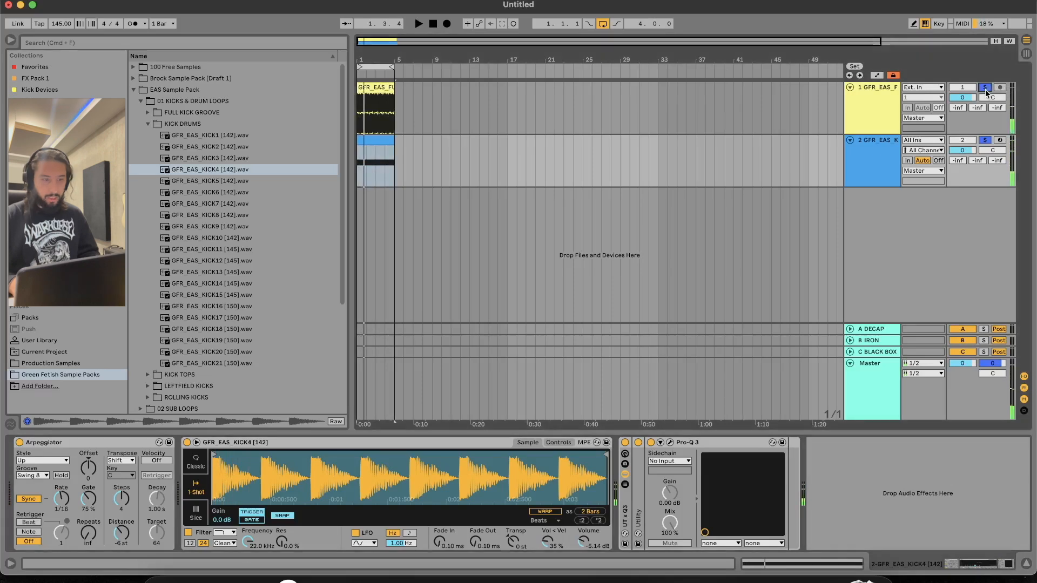
left_click(382, 140)
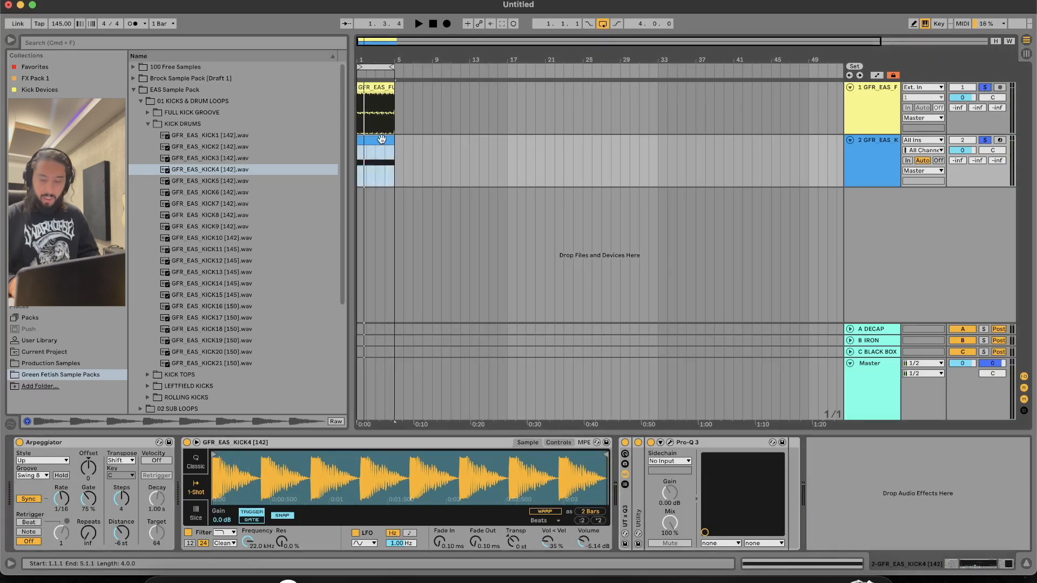
key("space")
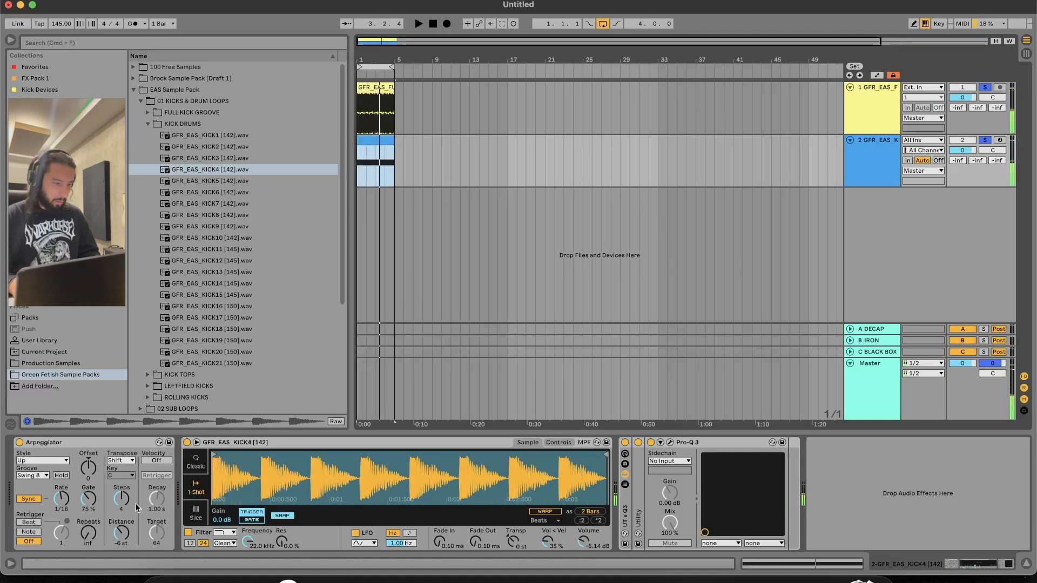
Step: Set the Arpeggiator's steps to 2, gate to 138 % and rate to 1/6 while both tracks play
key("space")
key("space")
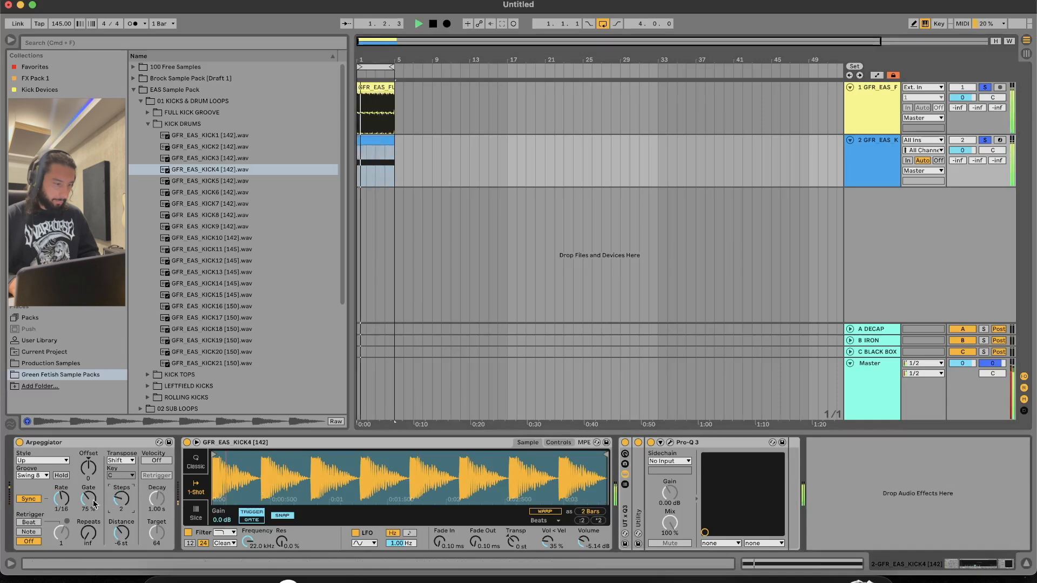
left_click_drag(89, 500, 62, 496)
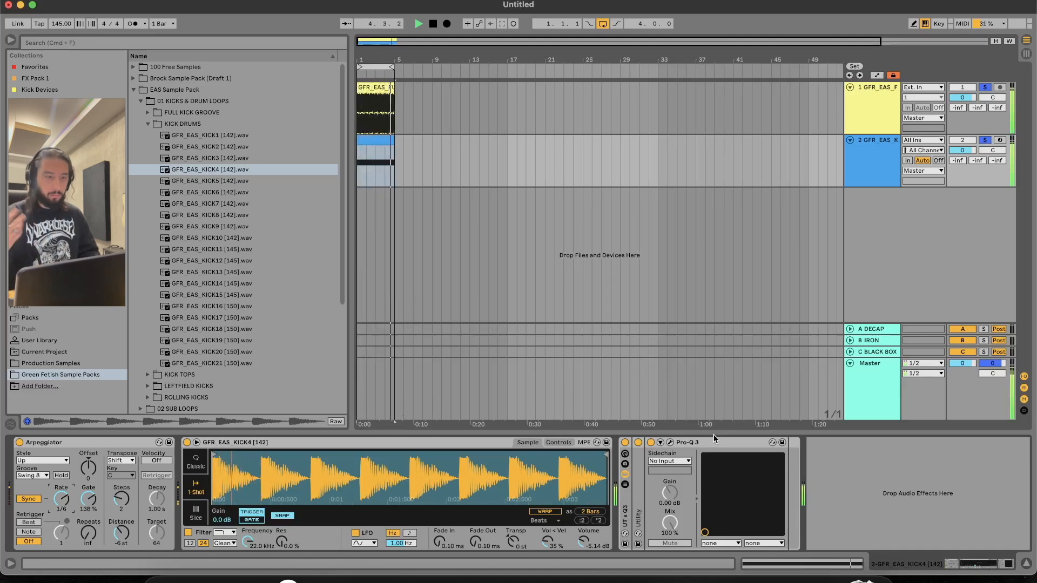
key("space")
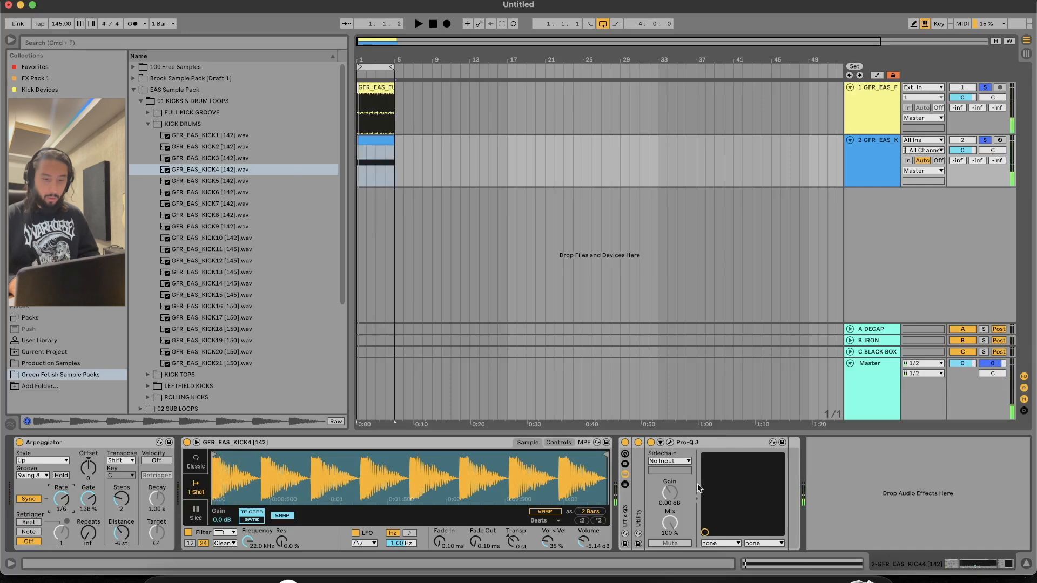
Step: Solo only the arpeggiated kick track and leave it unfolded in the arrangement
left_click(850, 140)
left_click(985, 141)
left_click(985, 142)
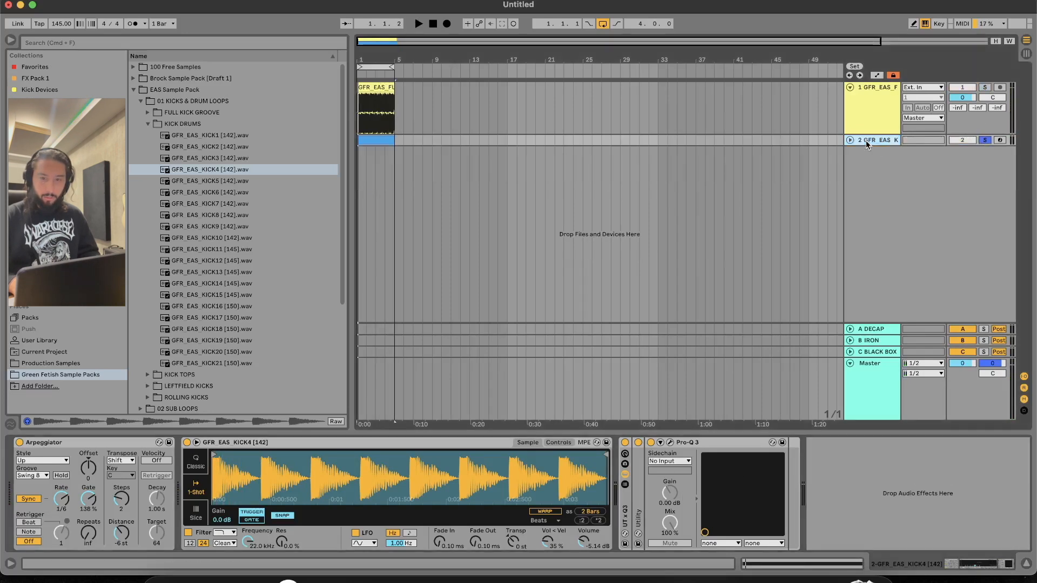
left_click(850, 140)
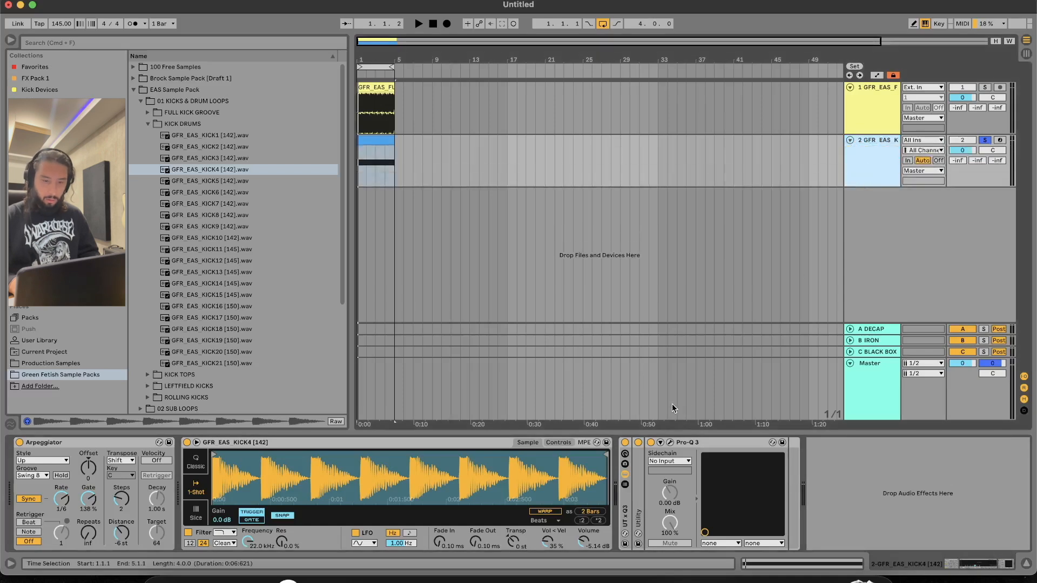
Step: Try a 12 dB/oct high cut at about 195 Hz in the kick track's Pro-Q 3, then remove it and resume playback
key("space")
left_click(670, 442)
left_click_drag(1004, 317, 640, 313)
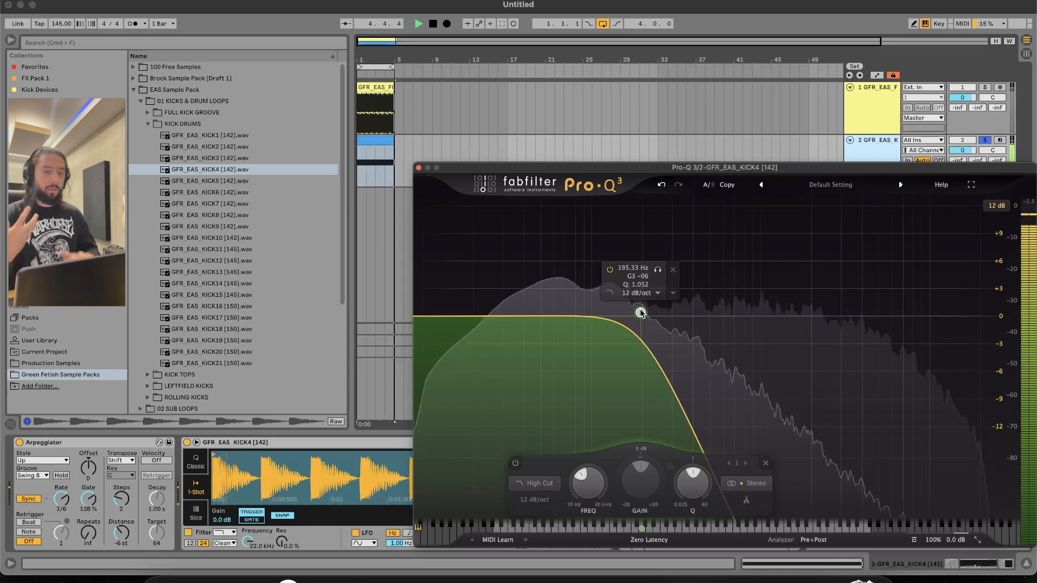
left_click(674, 270)
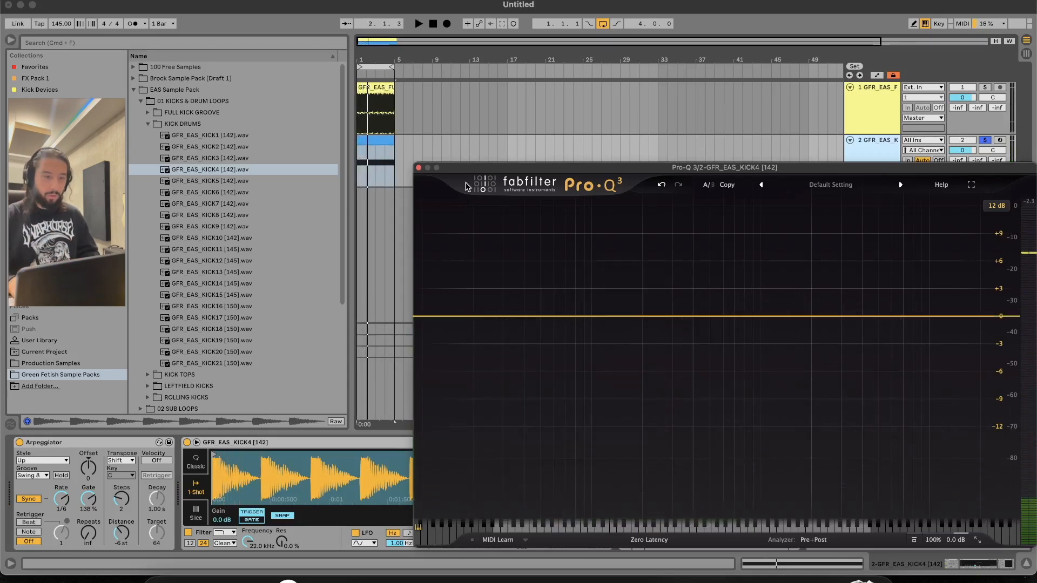
key("space")
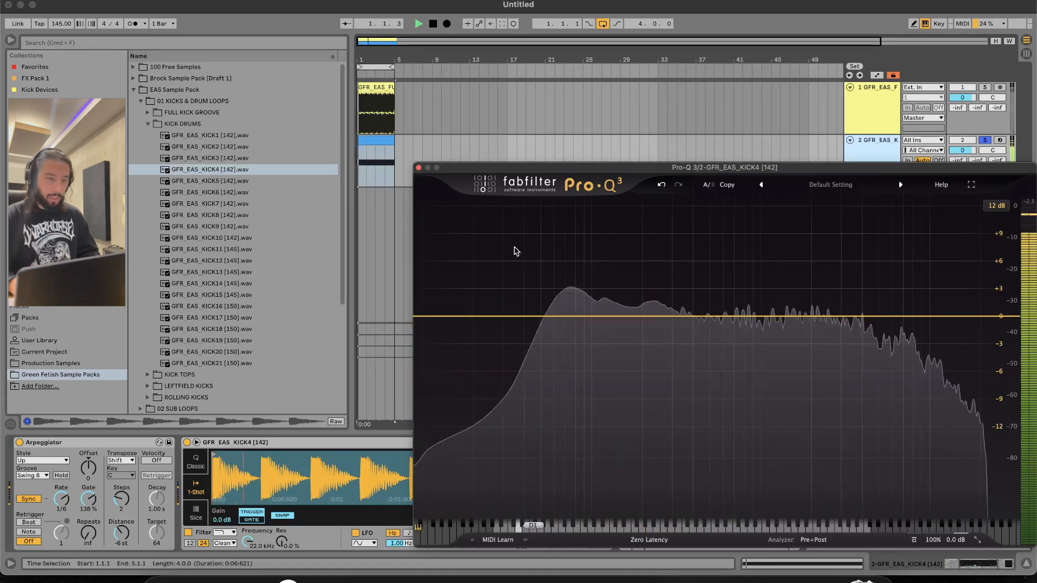
Step: Close the Pro-Q 3 window, stop playback, duplicate the arpeggiated kick track and solo the copy
left_click(419, 167)
left_click(389, 161)
key("space")
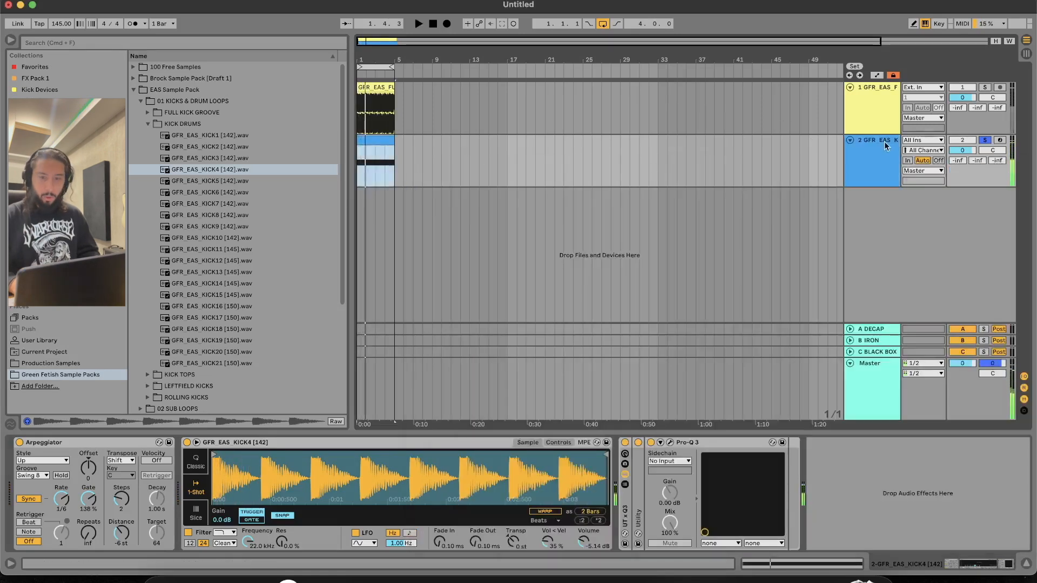
key("super+d")
left_click(985, 193)
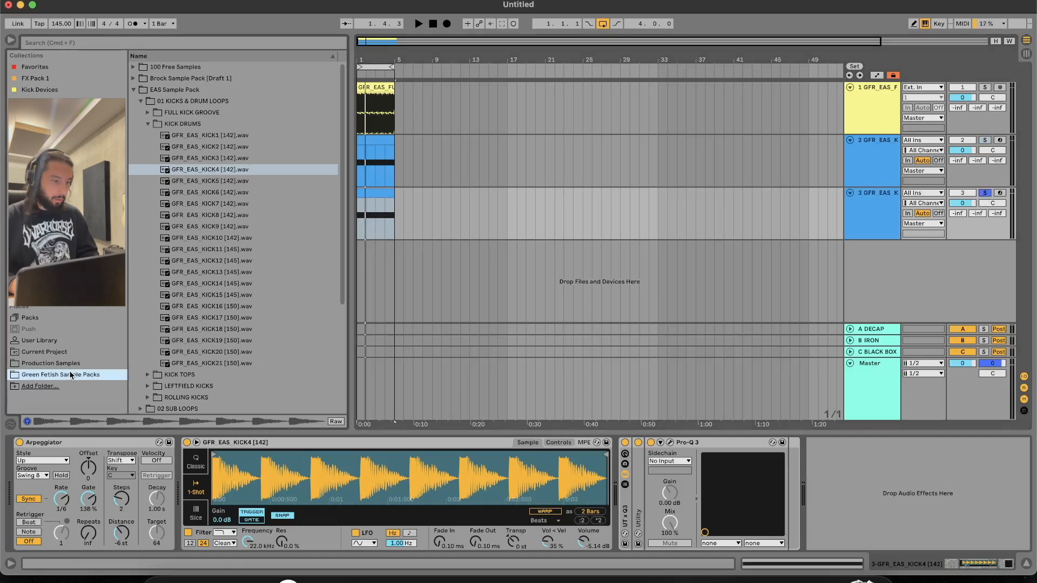
Step: Audition samples from the 05 PERC LOOPS folder in the copied track's Simpler and load GFR_EAS_PERC21 [150].wav
left_click(147, 124)
left_click(147, 158)
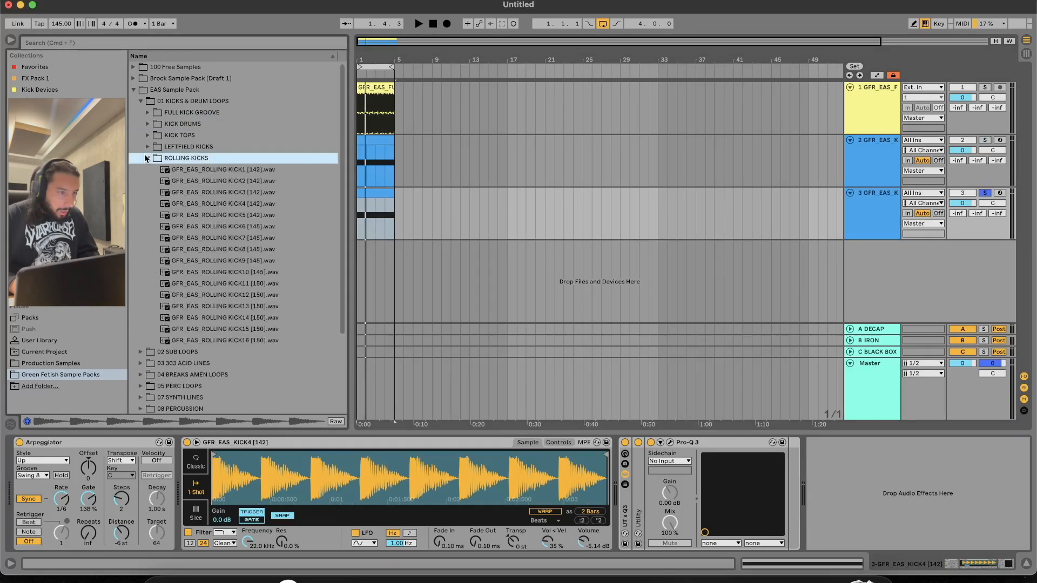
left_click(147, 158)
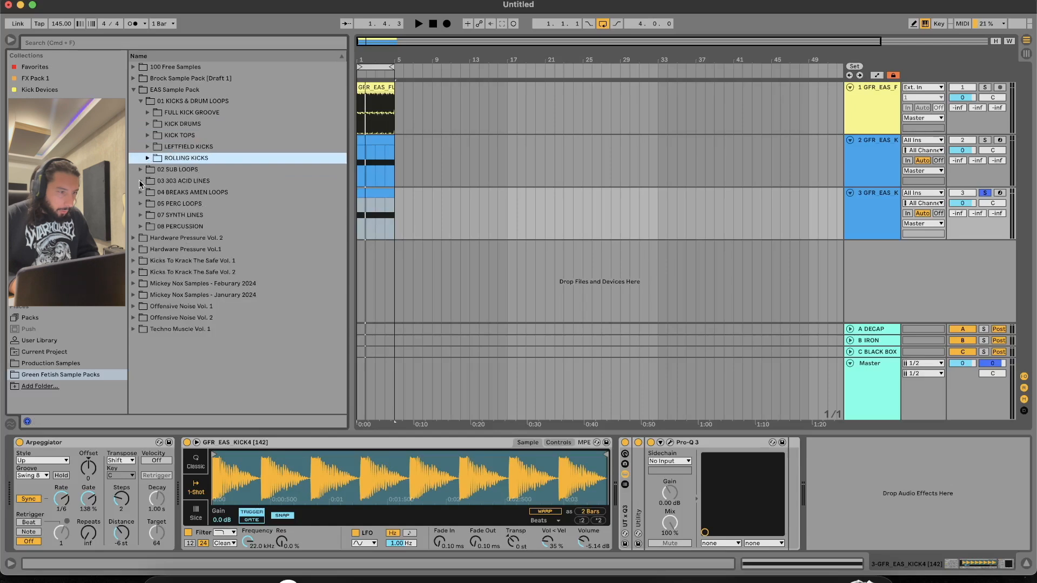
left_click(141, 204)
left_click_drag(203, 226, 343, 469)
key("space")
key("space")
left_click_drag(205, 318, 288, 476)
key("space")
left_click_drag(205, 387, 233, 459)
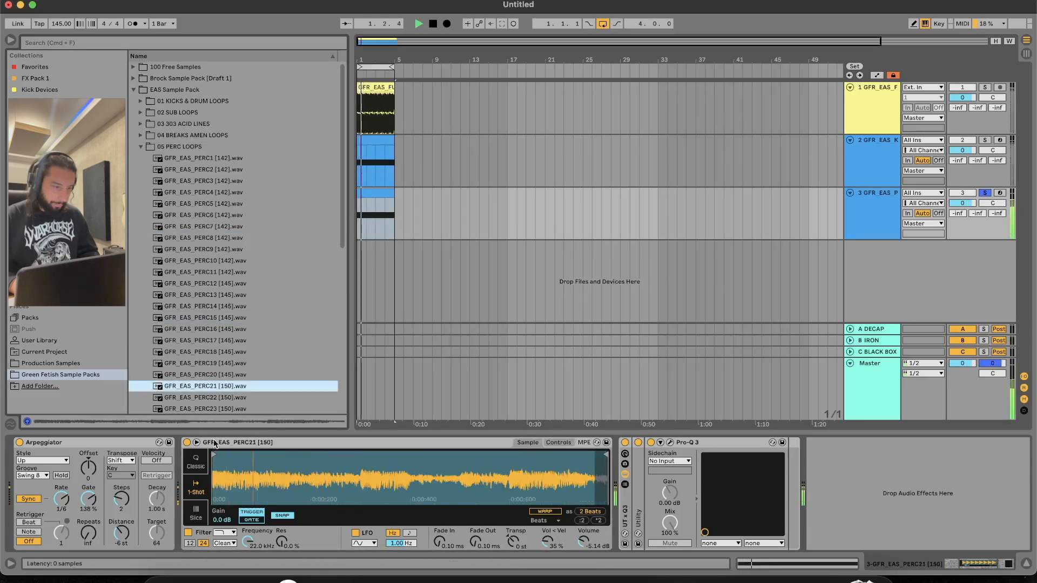
Step: Solo the arpeggiated kick track as well, set the percussion track's volume to -2.0 dB and play both from bar 1
left_click(985, 140)
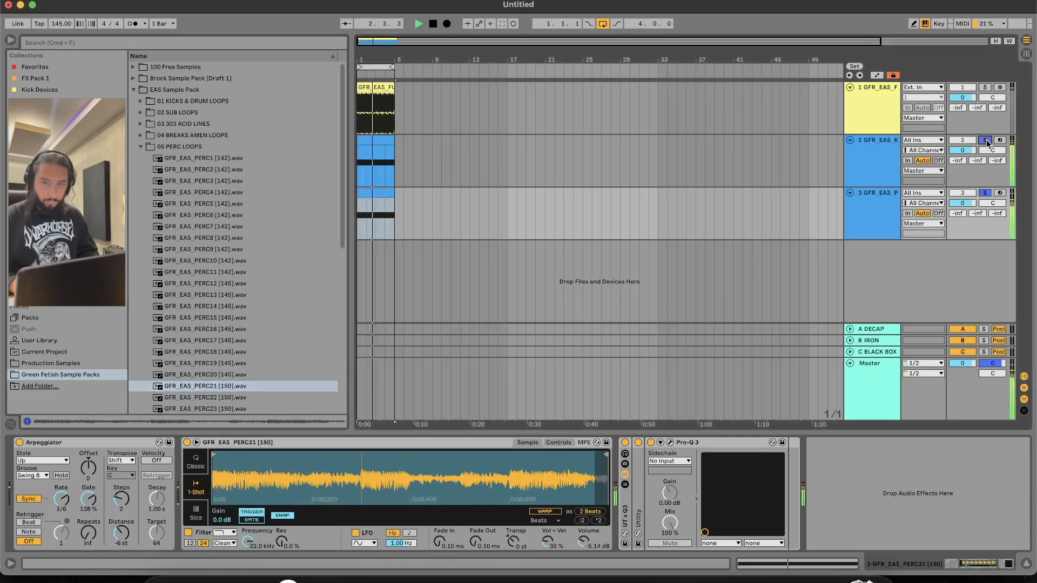
left_click_drag(963, 203, 962, 210)
key("space")
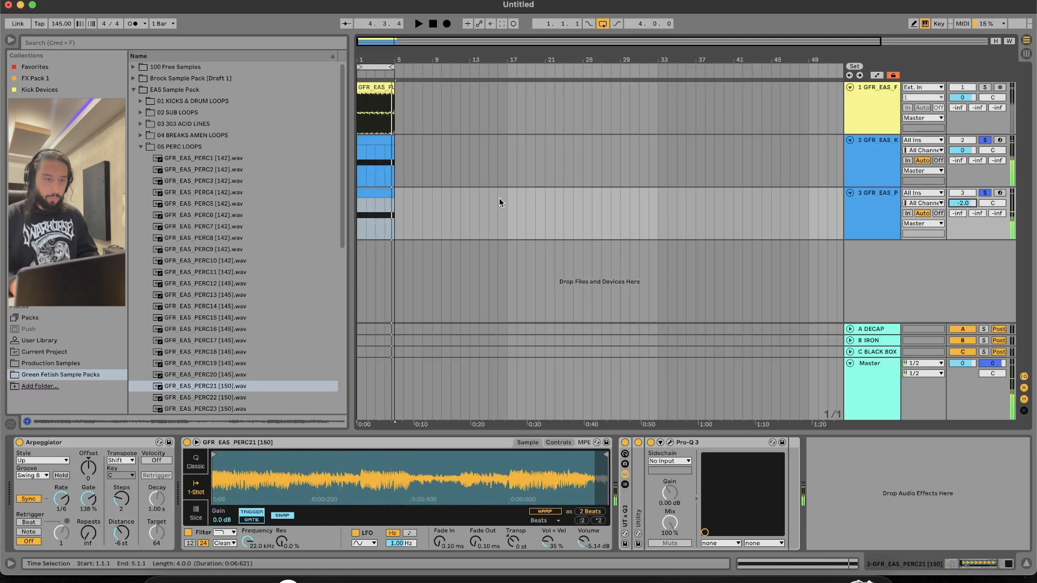
left_click(389, 193)
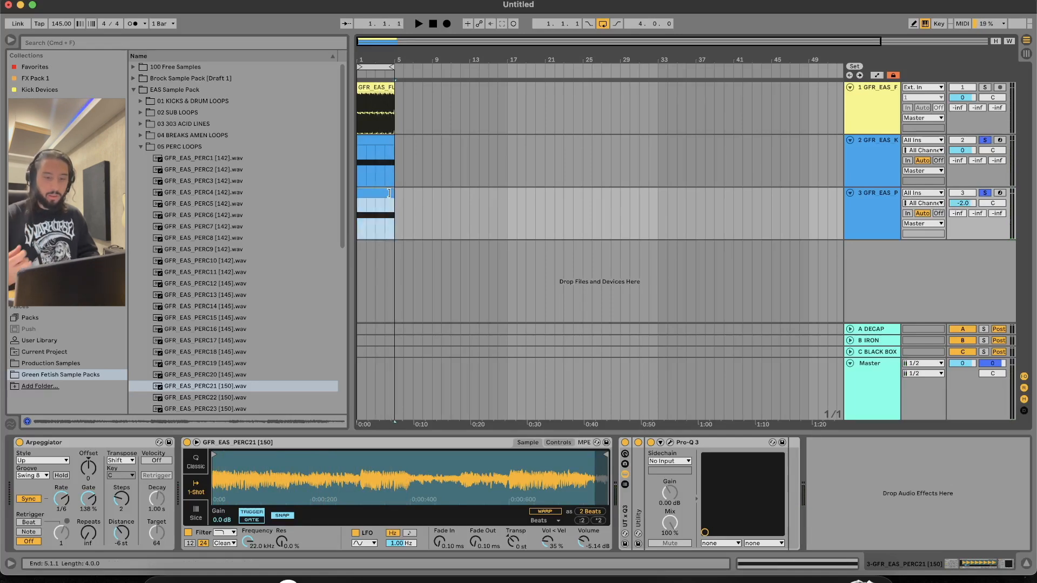
key("space")
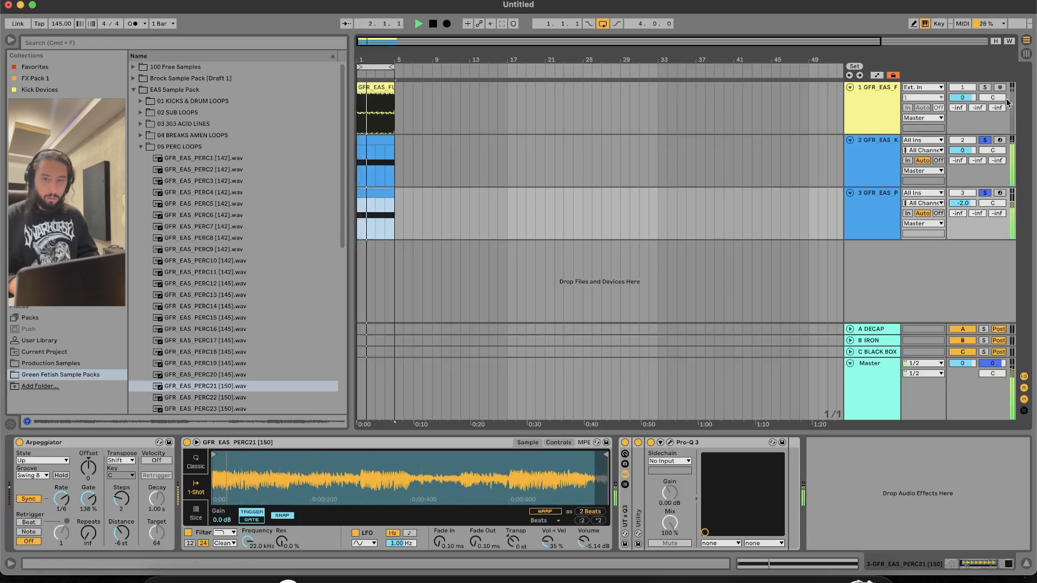
Step: Unsolo both tracks and set the percussion track's volume to -4.0 dB while everything plays
left_click(986, 140)
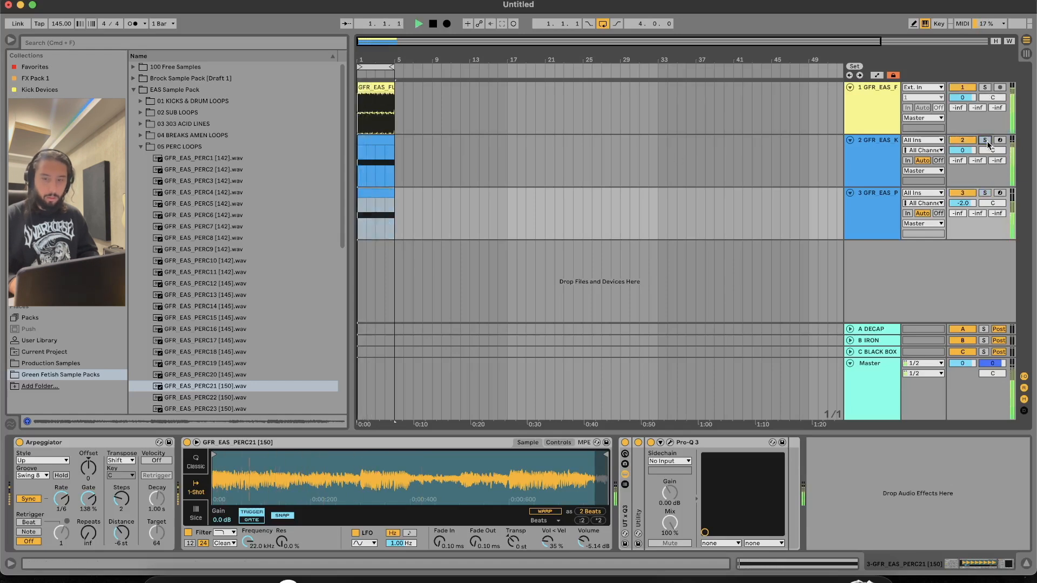
left_click(386, 192)
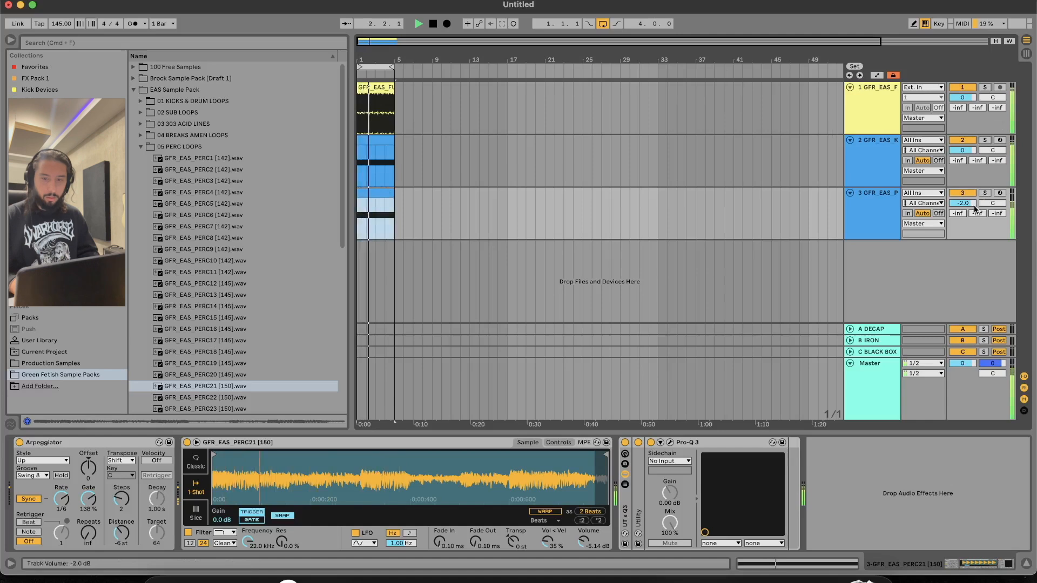
left_click_drag(966, 204, 967, 207)
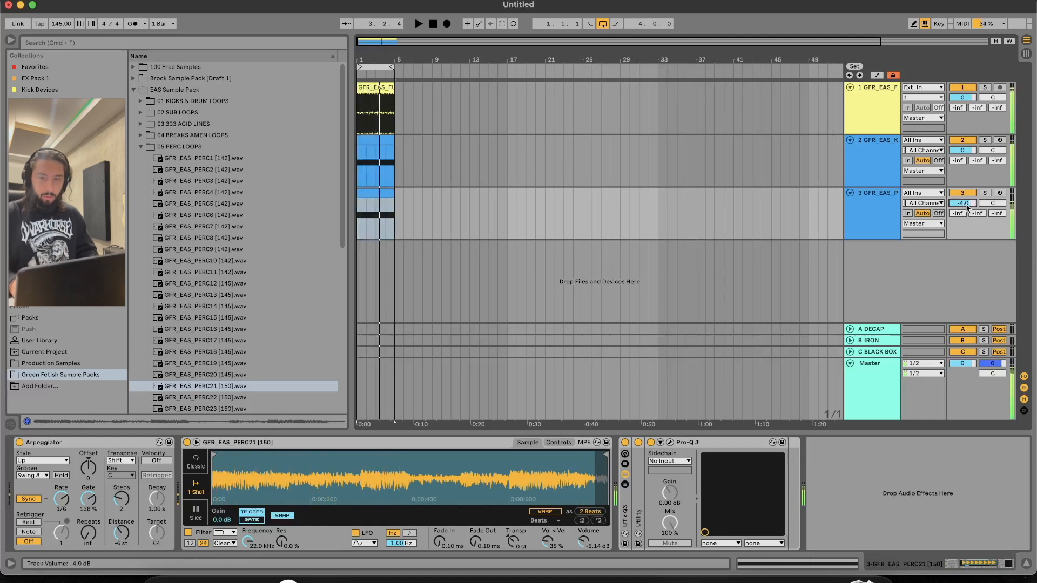
Step: Stop playback, duplicate the percussion track and solo the copy
left_click(879, 219)
key("space")
key("super+d")
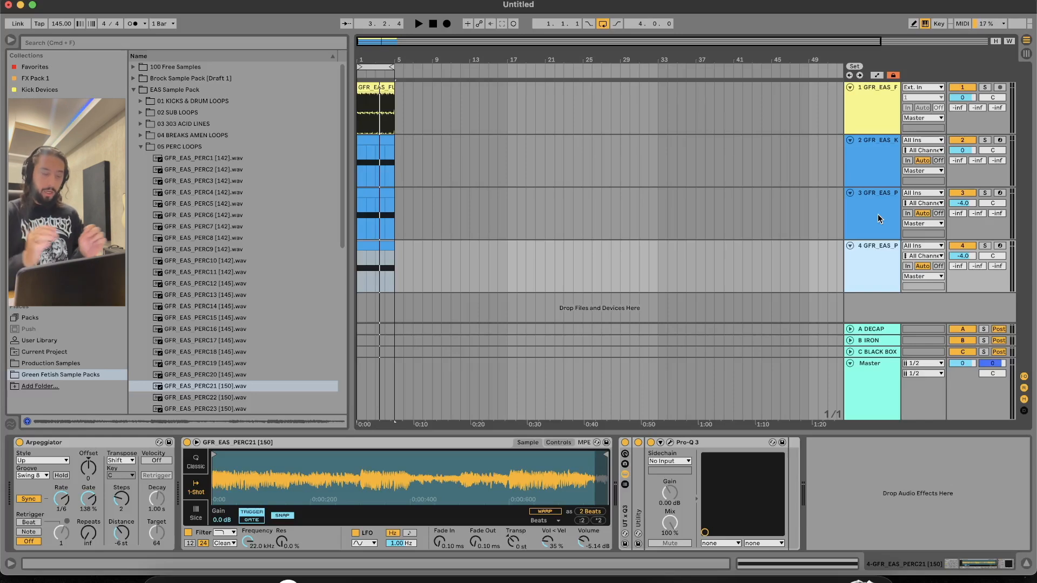
left_click(985, 245)
Step: Load GFR_EAS_303_2 [142].wav from the 303 DISTORTED folder into the new track's Simpler and play it
left_click(142, 147)
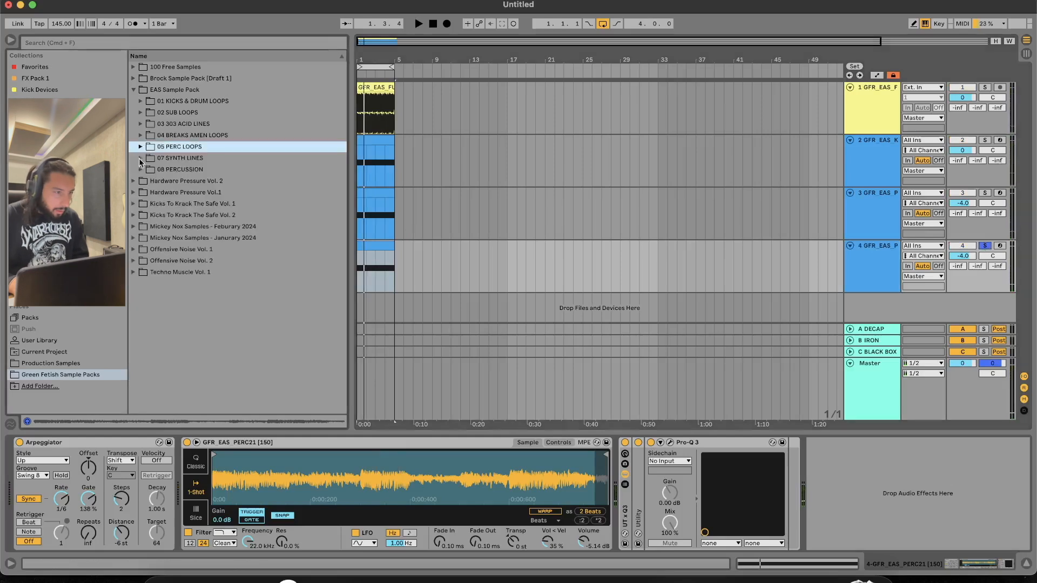
left_click(140, 170)
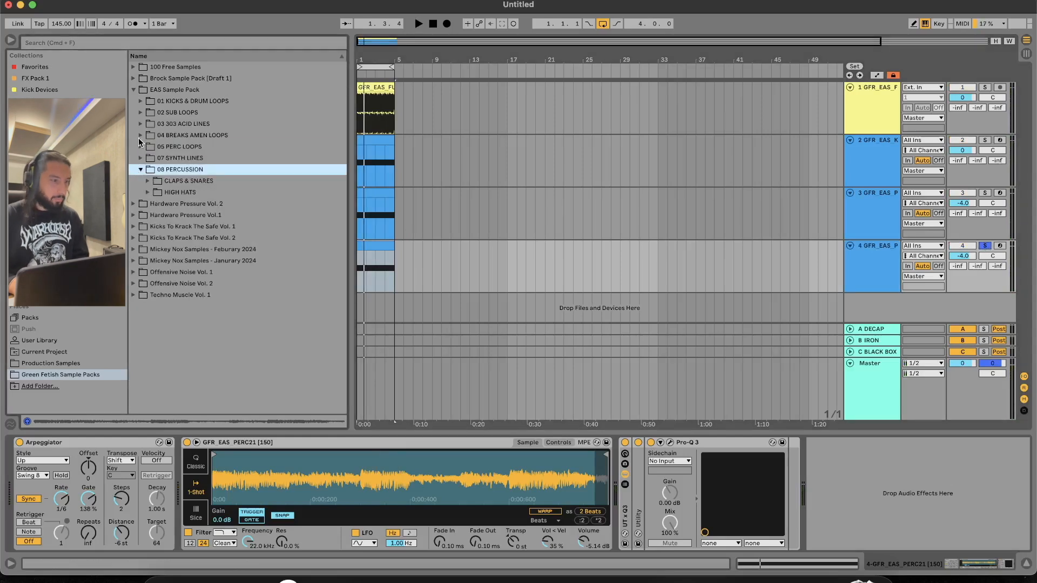
left_click(140, 125)
left_click(147, 147)
left_click(211, 170)
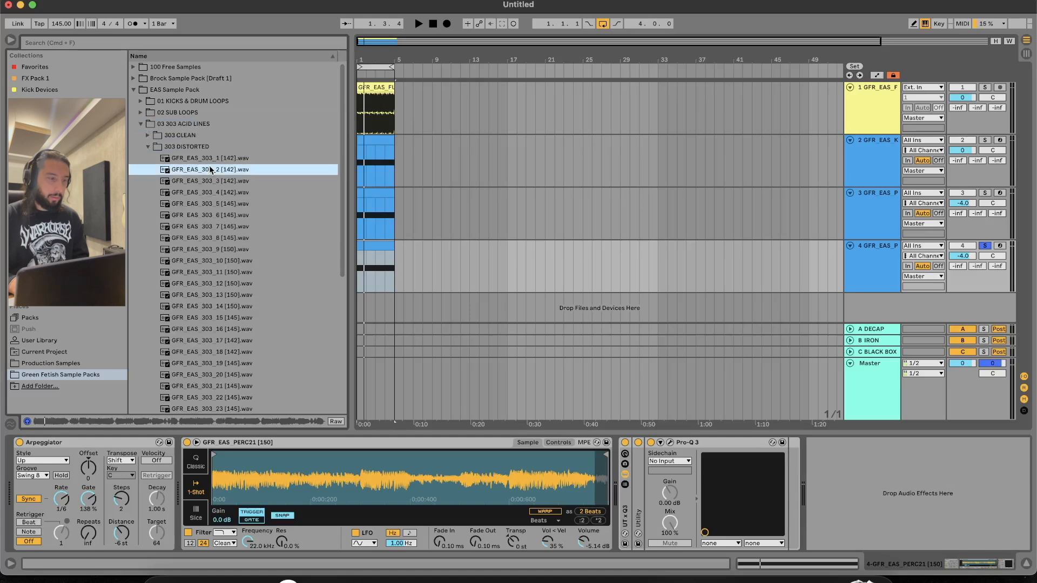
left_click_drag(192, 172, 327, 465)
key("space")
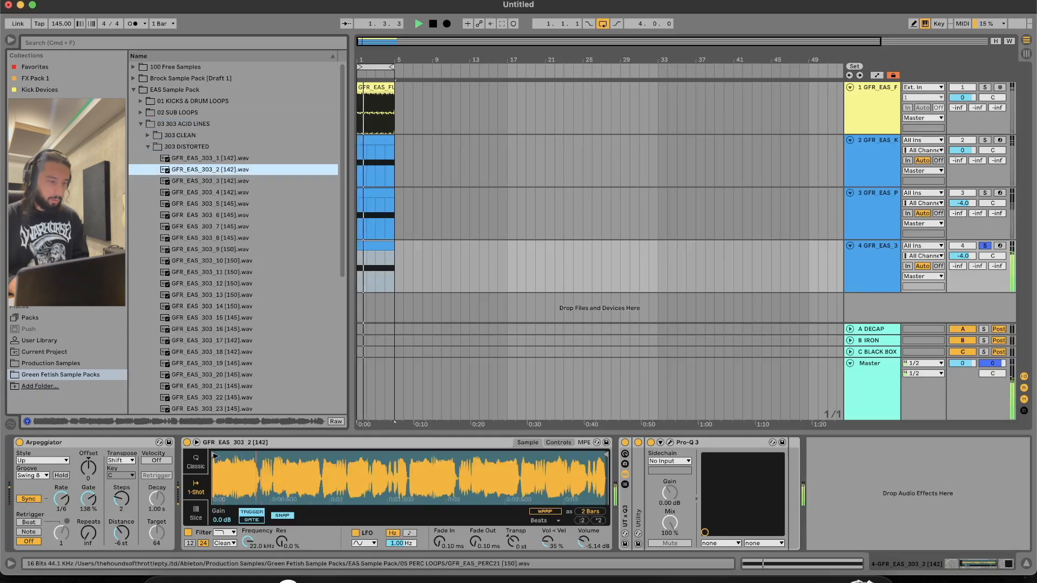
Step: Unsolo the 303 track and set its volume to -4.9 dB, then mute and fold the percussion track
left_click(985, 245)
left_click_drag(962, 256, 963, 261)
left_click(849, 193)
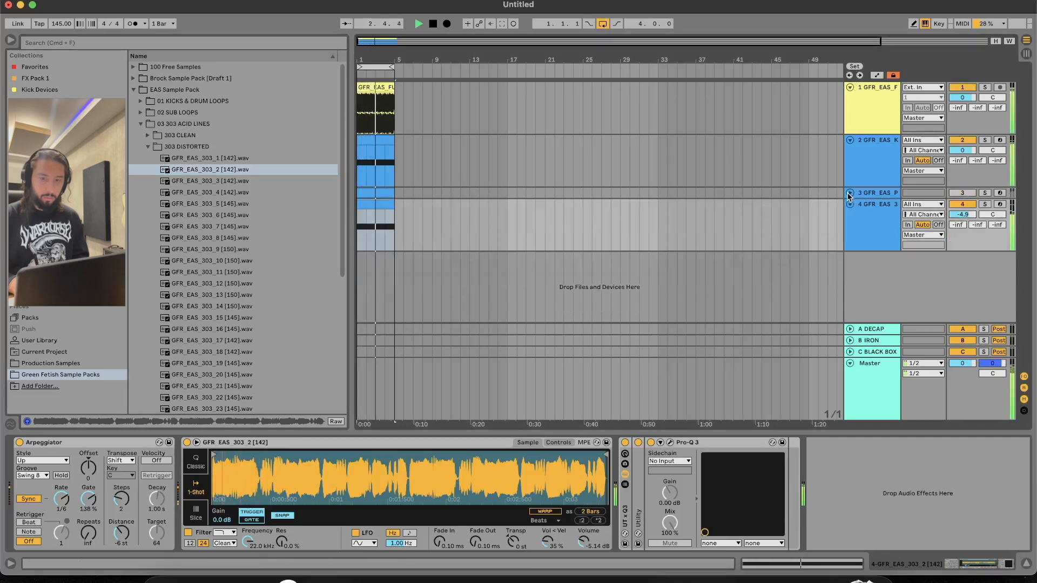
key("space")
left_click_drag(393, 229, 365, 73)
left_click(393, 209)
left_click_drag(394, 208, 402, 210)
left_click_drag(395, 221, 327, 6)
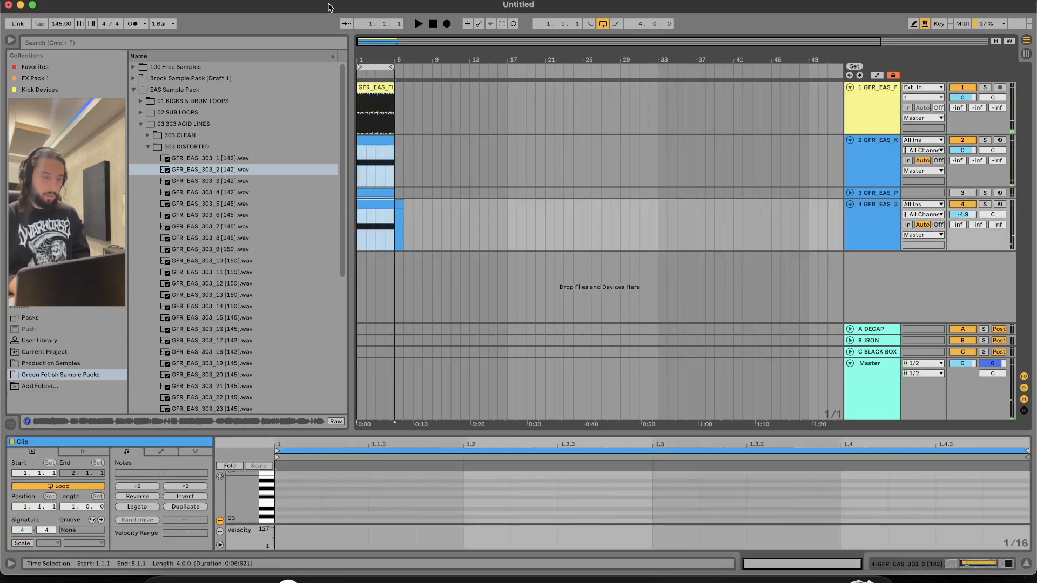
left_click(486, 197)
Step: Select the four-bar clips on all four tracks and duplicate them repeatedly up to bar 33
left_click_drag(396, 216, 357, 75)
key("super+d")
key("super+d")
key("super+d")
key("super+d")
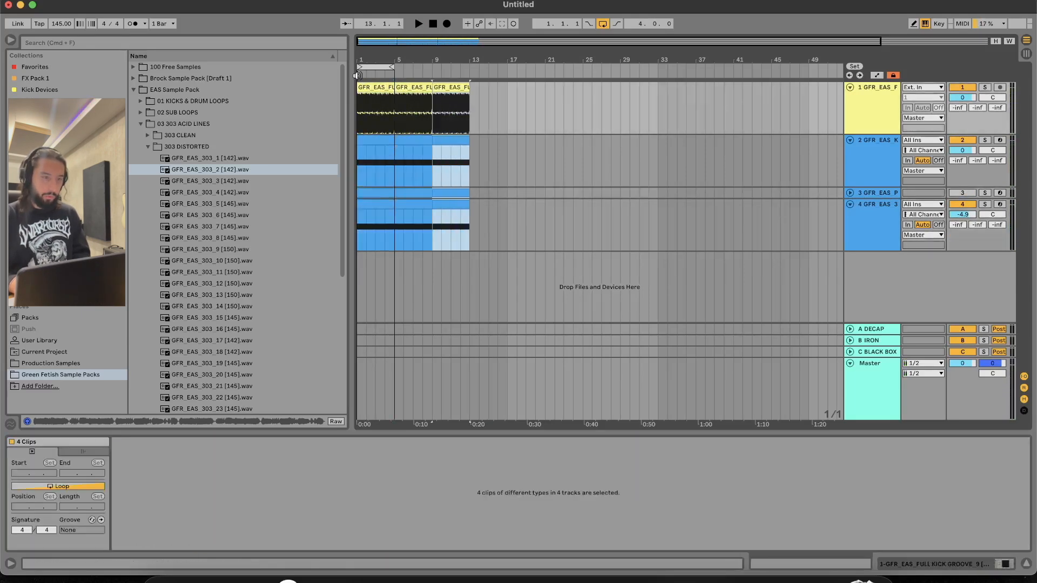
key("super+d")
key("super+d")
key("super+d")
left_click(656, 214)
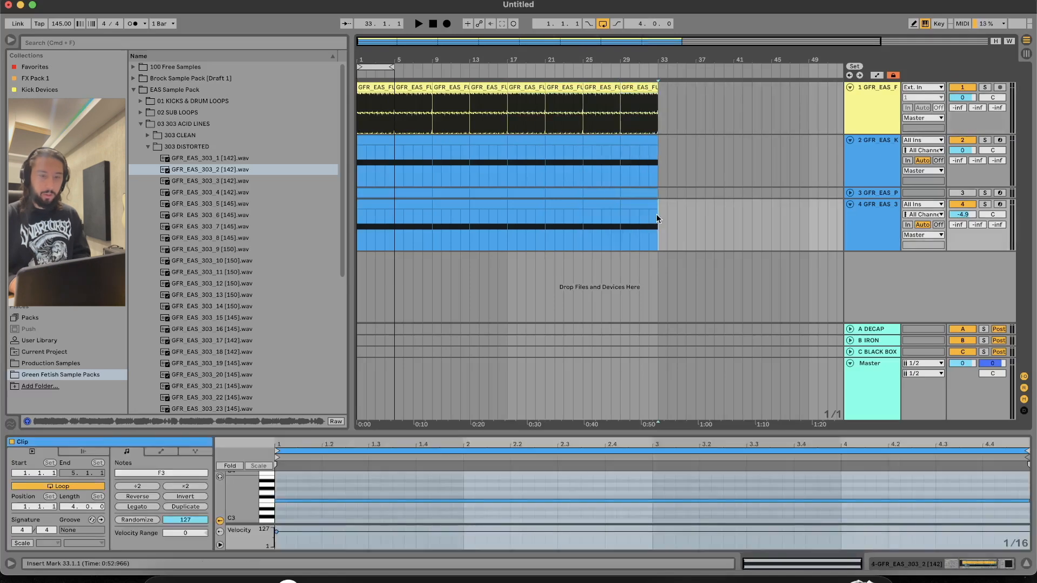
Step: Add an audio track below the 303 track and place GFR_EAS_HAT8 [142].wav from the HIGH HATS folder at bar 1
left_click(870, 221)
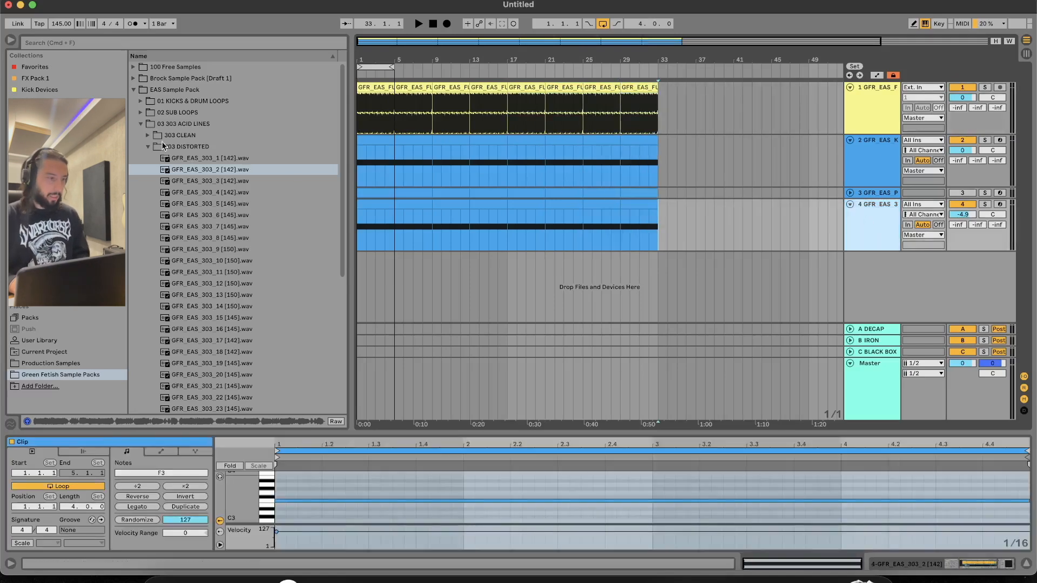
key("super+t")
left_click(141, 124)
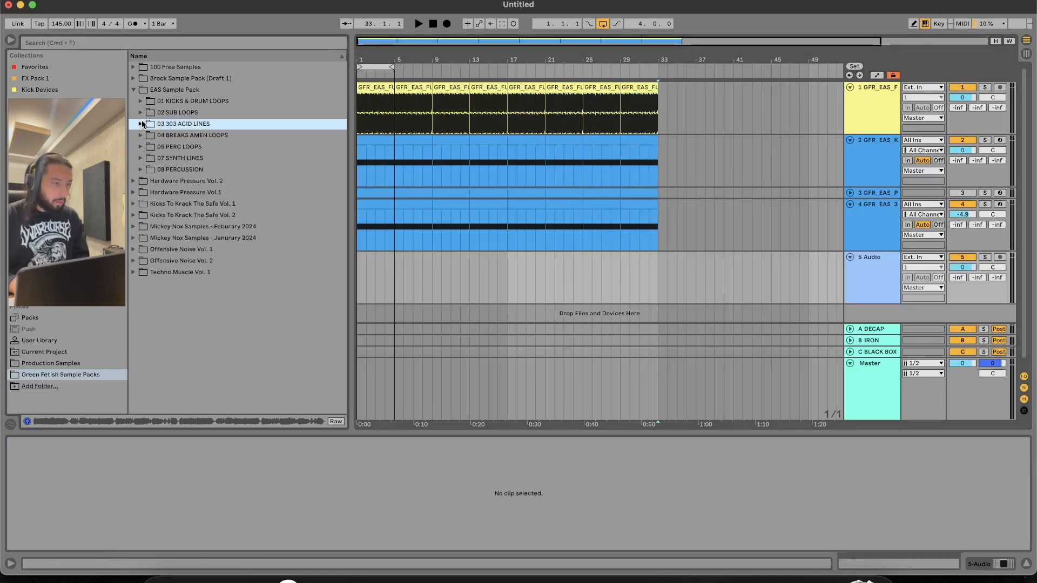
left_click(141, 170)
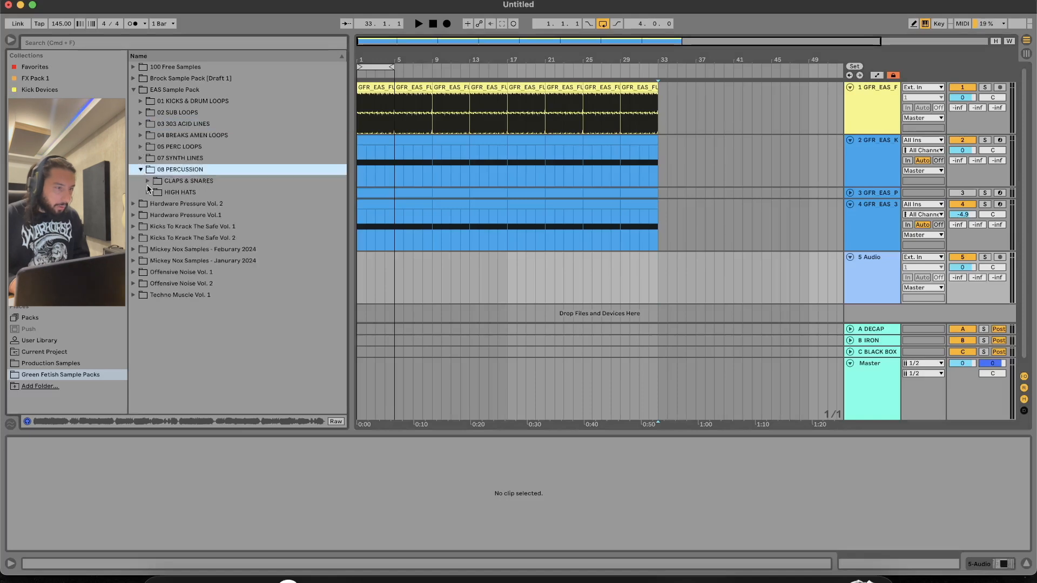
left_click(148, 192)
left_click(200, 241)
left_click(217, 275)
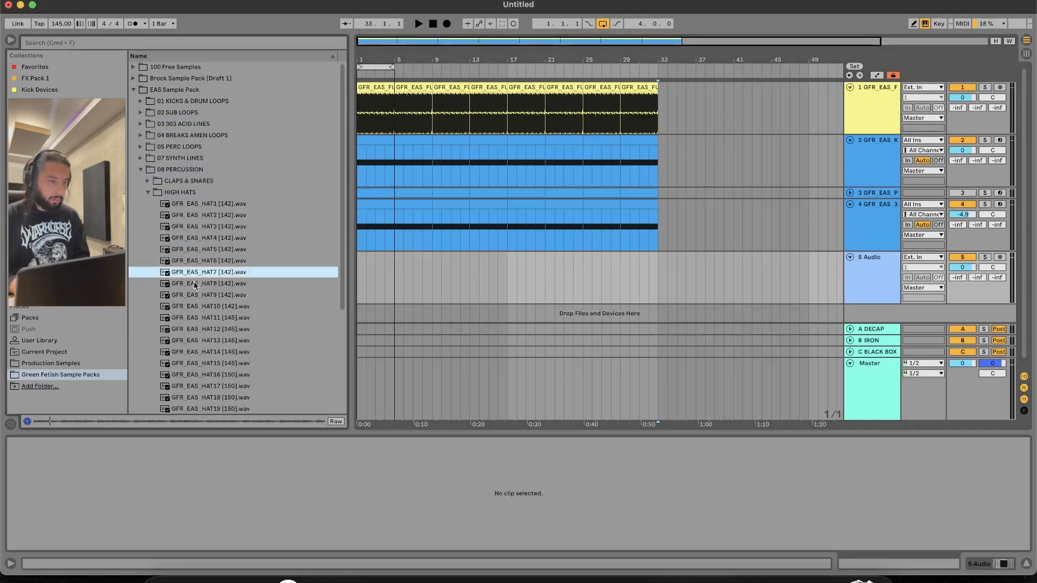
left_click(199, 285)
left_click_drag(187, 283, 358, 283)
Step: Repeat the high-hat clip up to bar 33 and turn off arrangement looping
key("super+d")
key("super+d")
key("super+d")
key("super+d")
key("super+d")
key("super+d")
key("super+d")
left_click(451, 284)
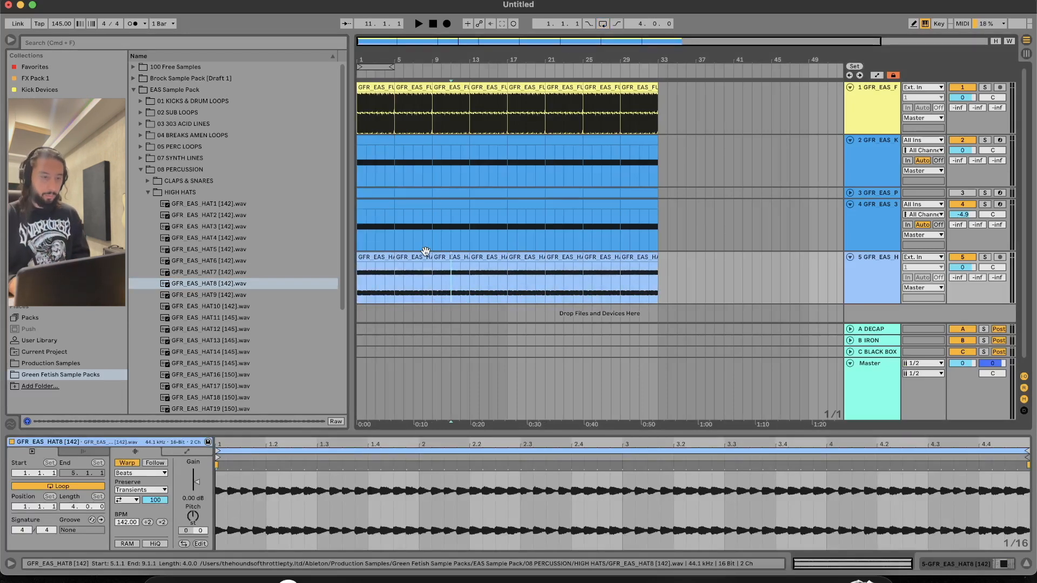
left_click(501, 231)
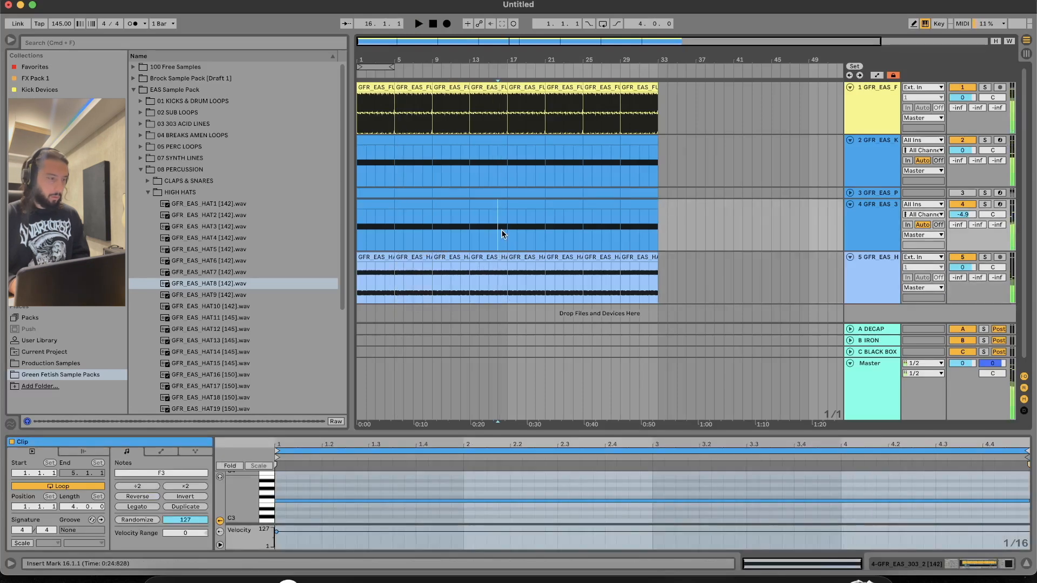
Step: Add an Auto Filter audio effect to the 303 track
left_click(60, 204)
left_click(179, 102)
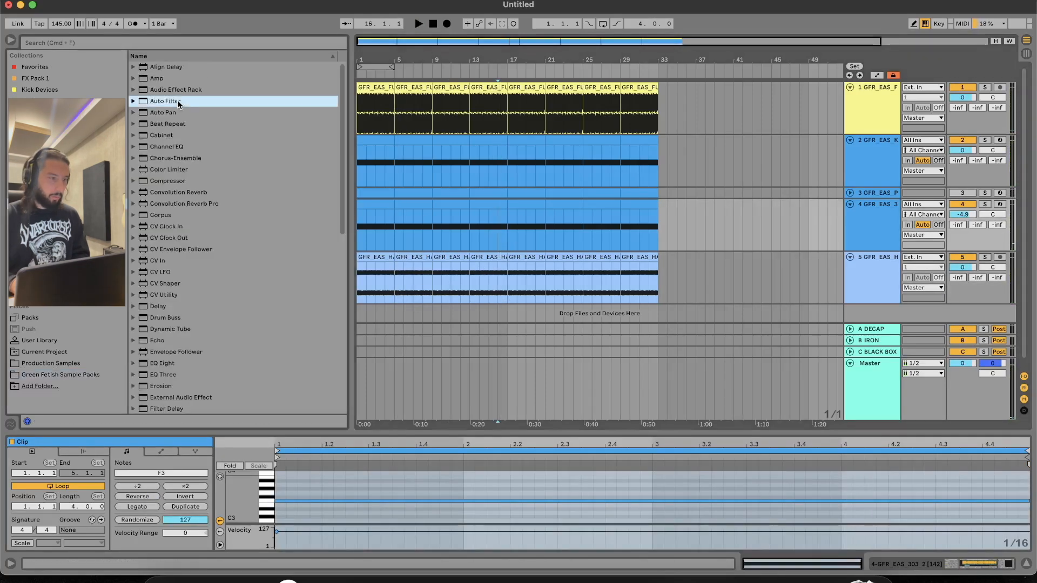
left_click_drag(300, 146, 456, 235)
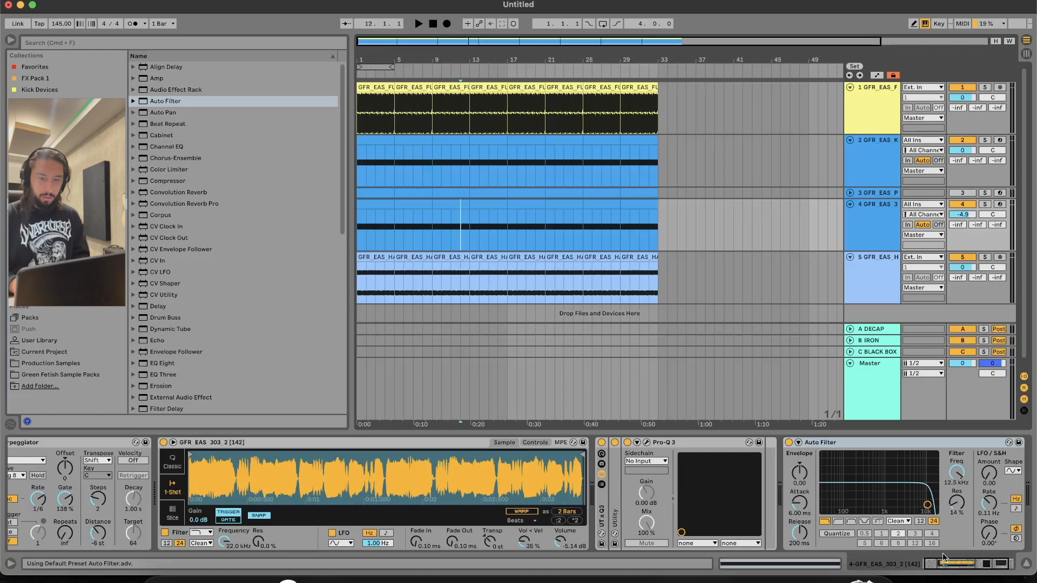
Step: Show automation in the arrangement and select the Auto Filter's Frequency parameter on the 303 track
left_click(876, 75)
left_click(885, 215)
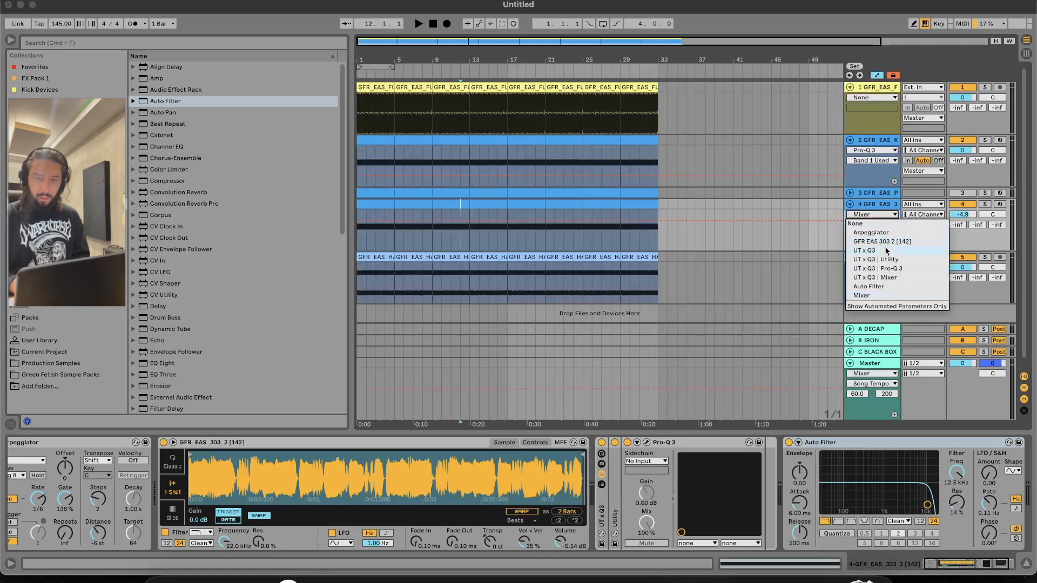
left_click(869, 287)
left_click(888, 226)
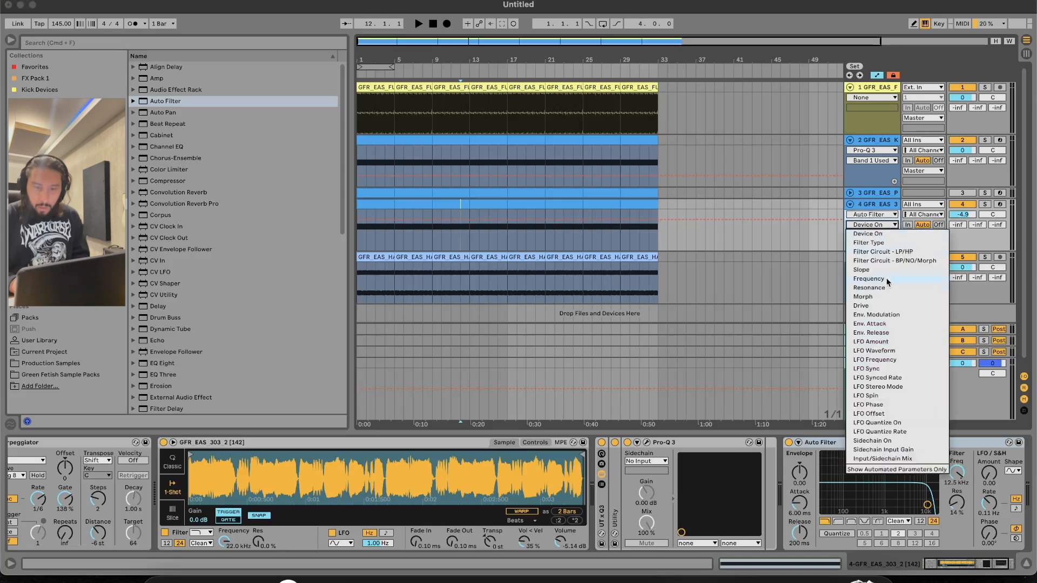
left_click(888, 279)
Step: Draw a filter frequency ramp rising from bar 1 to bar 17 on the 303 track and play it back
left_click_drag(507, 212, 358, 249)
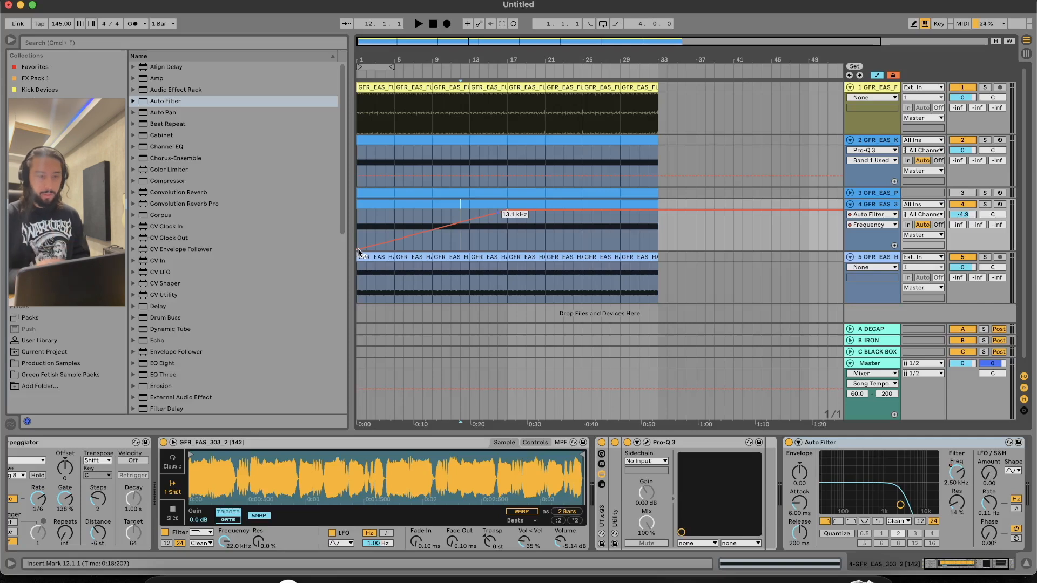
key("space")
left_click(489, 240)
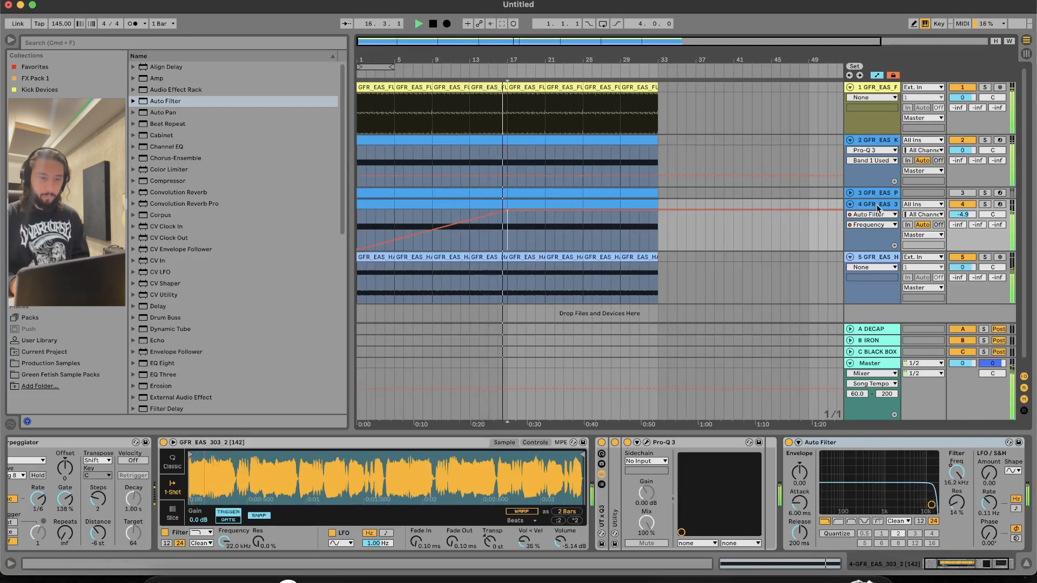
Step: Stop playback, duplicate the 303 track with its filter automation and solo the copy
key("space")
key("super+d")
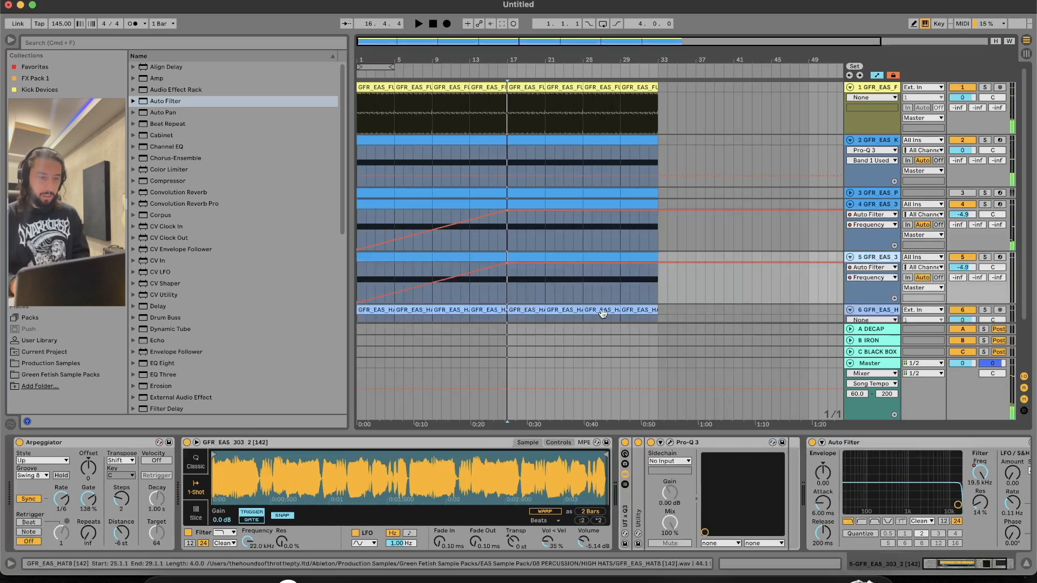
left_click(984, 257)
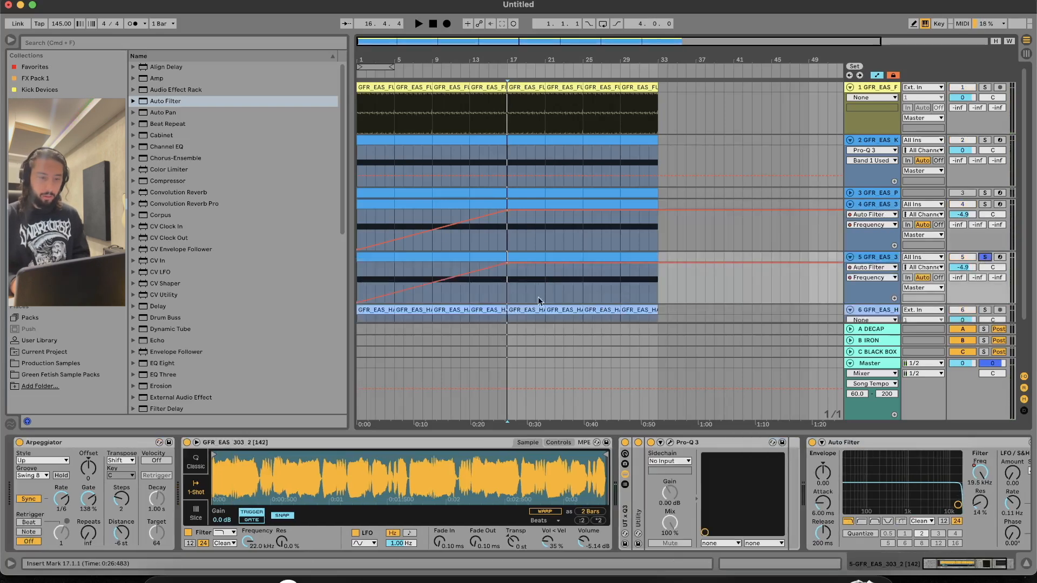
Step: Replace the sample on the copied 303 track with GFR_EAS_CLAP9.wav from the CLAPS & SNARES folder and play it
left_click(517, 287)
left_click(60, 374)
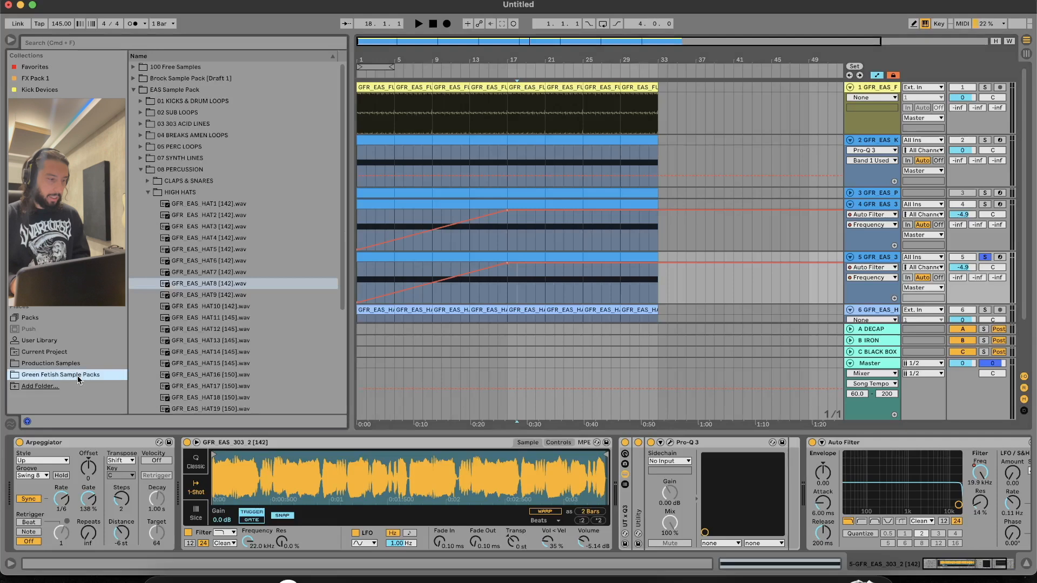
left_click(148, 193)
left_click(157, 181)
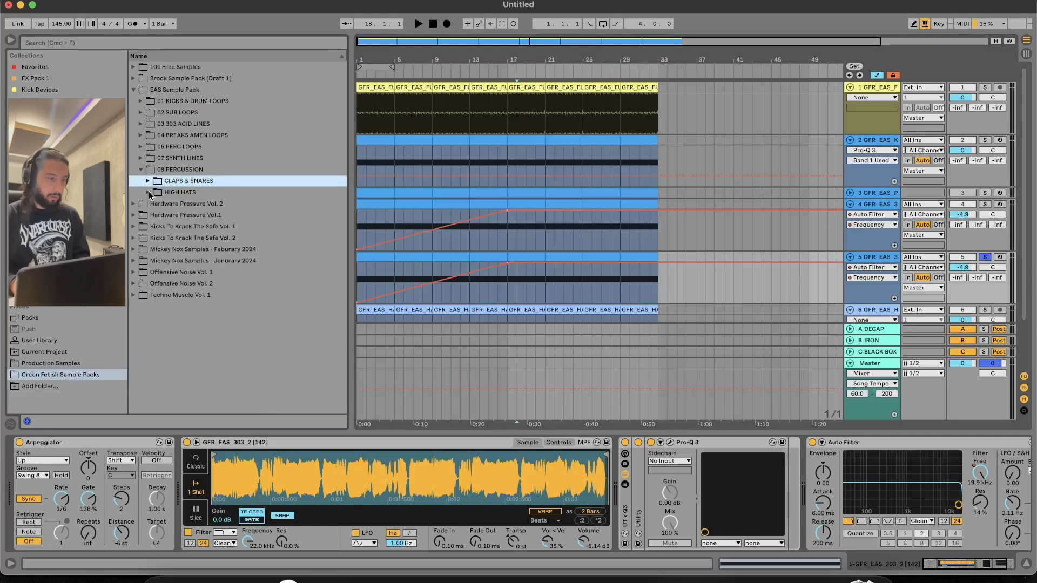
left_click(147, 181)
left_click(215, 283)
left_click_drag(208, 287, 295, 470)
key("space")
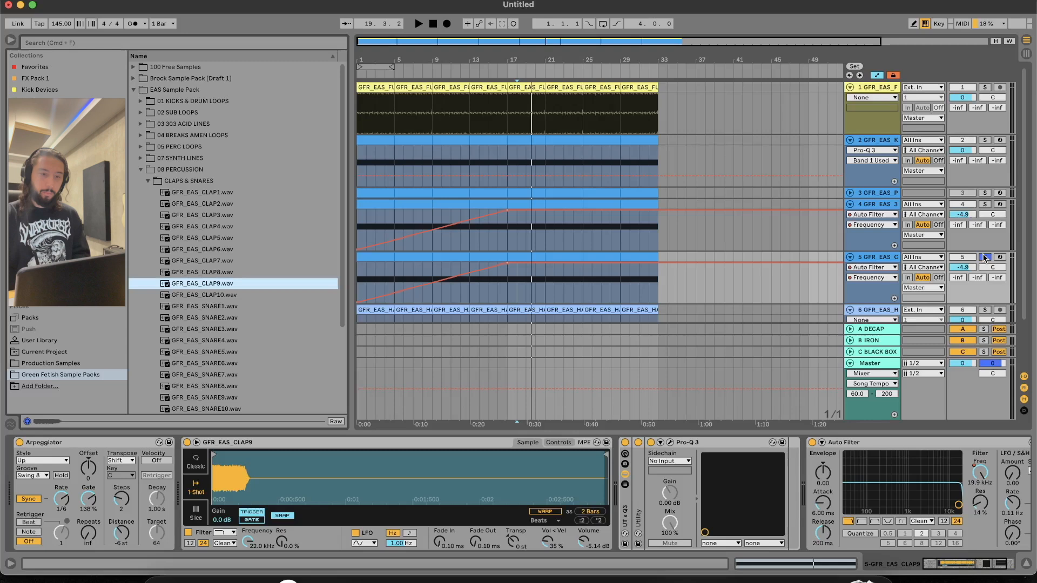
Step: Set the clap track's volume to -4.8 dB, then unsolo it and play the mix with the 303 track muted
key("space")
left_click_drag(963, 268, 962, 256)
key("space")
left_click(986, 257)
left_click(968, 205)
key("space")
Step: Hide the device view and set the 303 track's volume to -6.2 dB
scroll(969, 206, "down", 2)
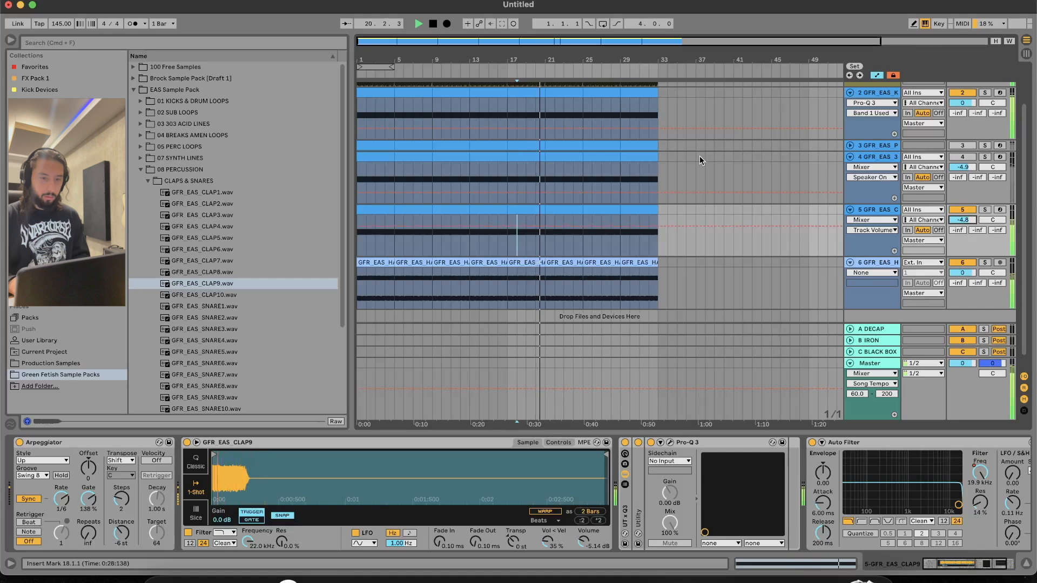
scroll(699, 156, "up", 2)
left_click(1026, 564)
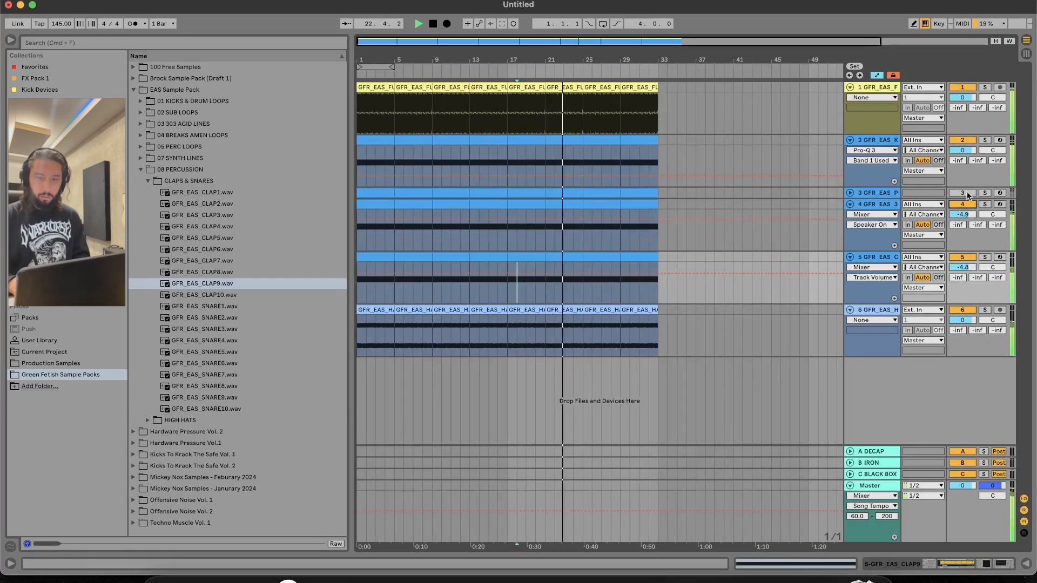
left_click_drag(959, 214, 959, 218)
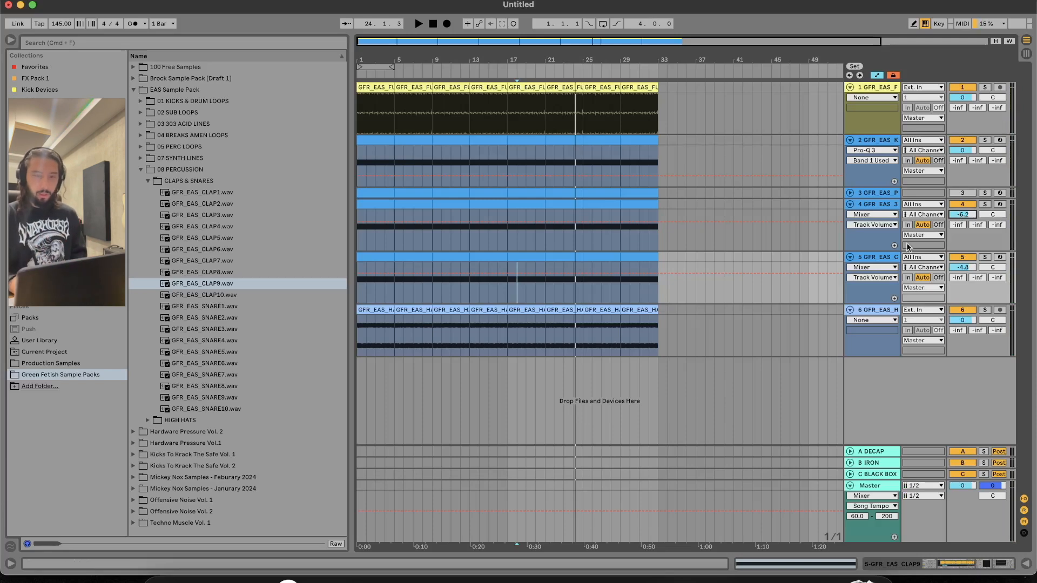
Step: Duplicate the kick track, placing the copy below the hi-hat track, and delete the deactivated percussion track
left_click(884, 141)
key("super+d")
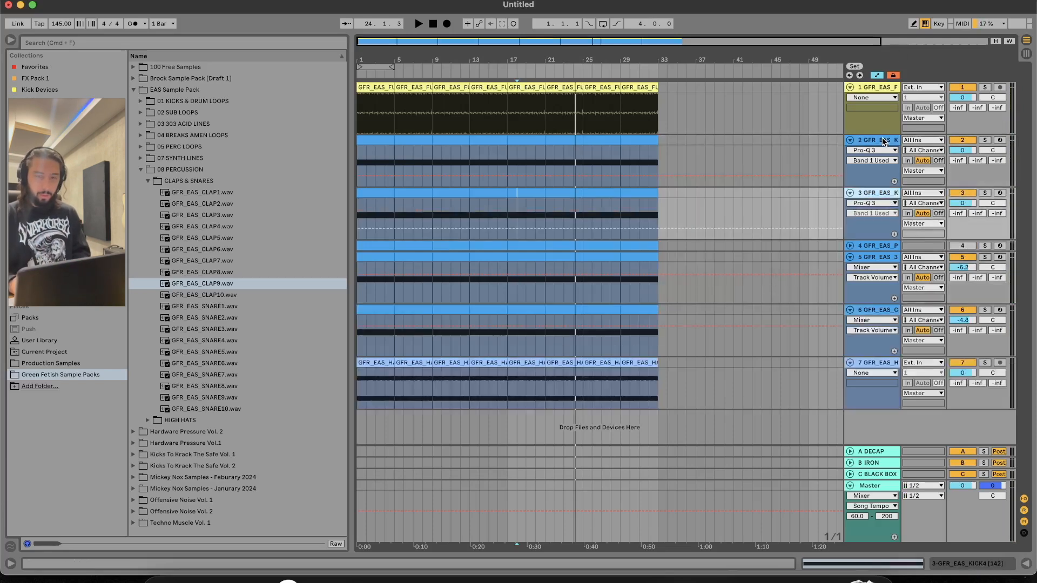
left_click_drag(869, 269, 881, 413)
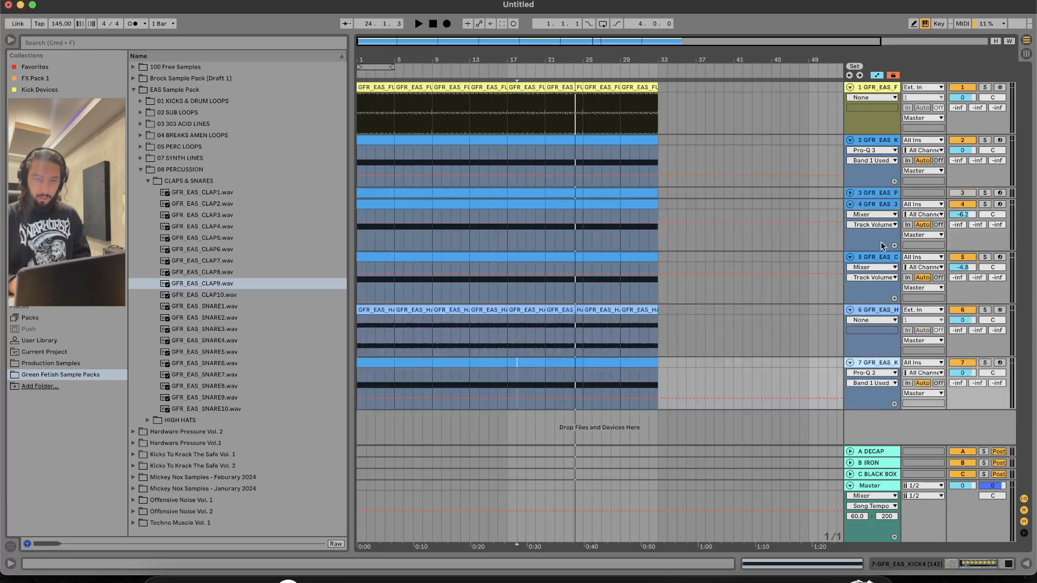
left_click(873, 194)
key("Delete")
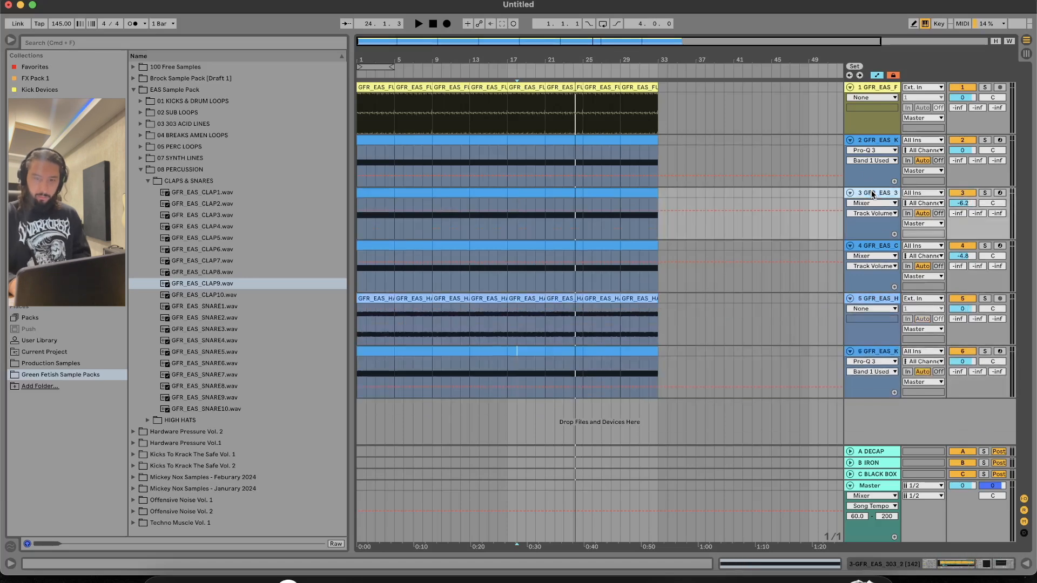
Step: Solo and audition the 303 track, then rename it ACID
left_click(986, 193)
key("space")
key("space")
left_click(870, 194)
key("super+r")
type("ACID")
key("Return")
Step: Rename the original kick sample track above ACID as GROOVE
left_click(868, 140)
key("super+r")
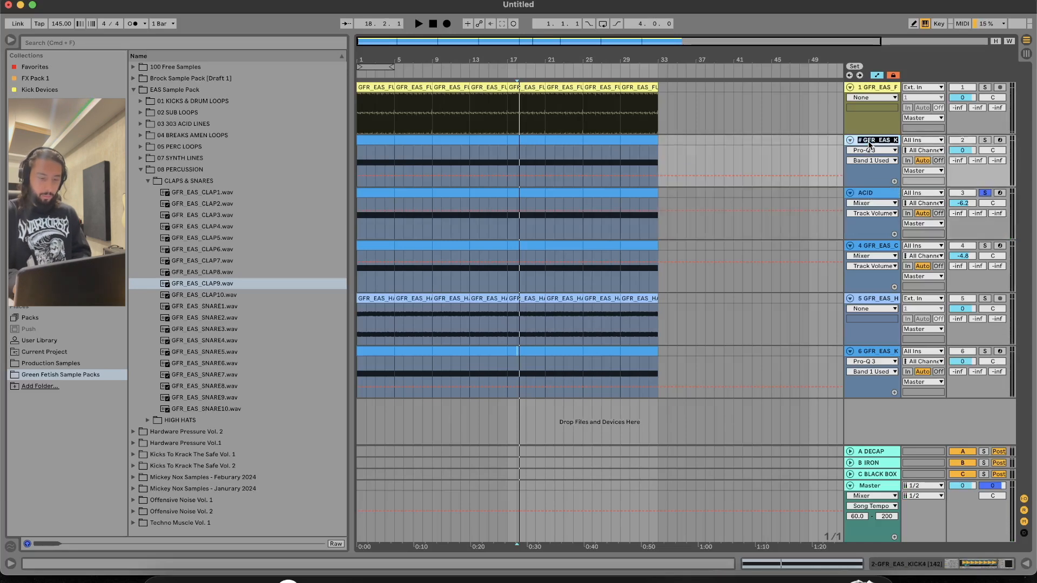
type("GROOV")
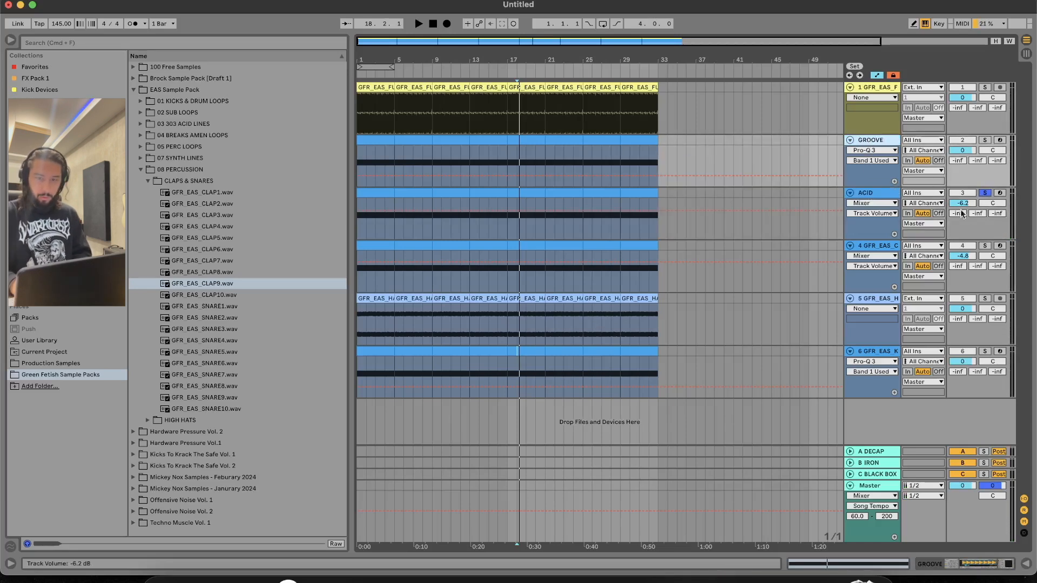
type("E")
key("Return")
Step: Solo and audition the clap track, then rename it CLAP
left_click(985, 247)
key("space")
left_click(881, 247)
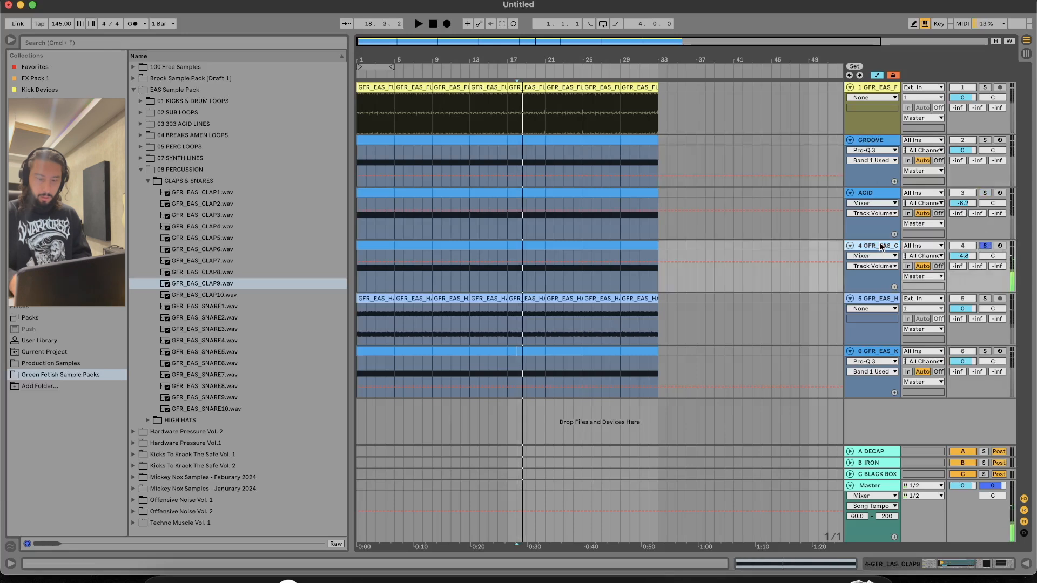
key("super+r")
type("CLAP")
key("Return")
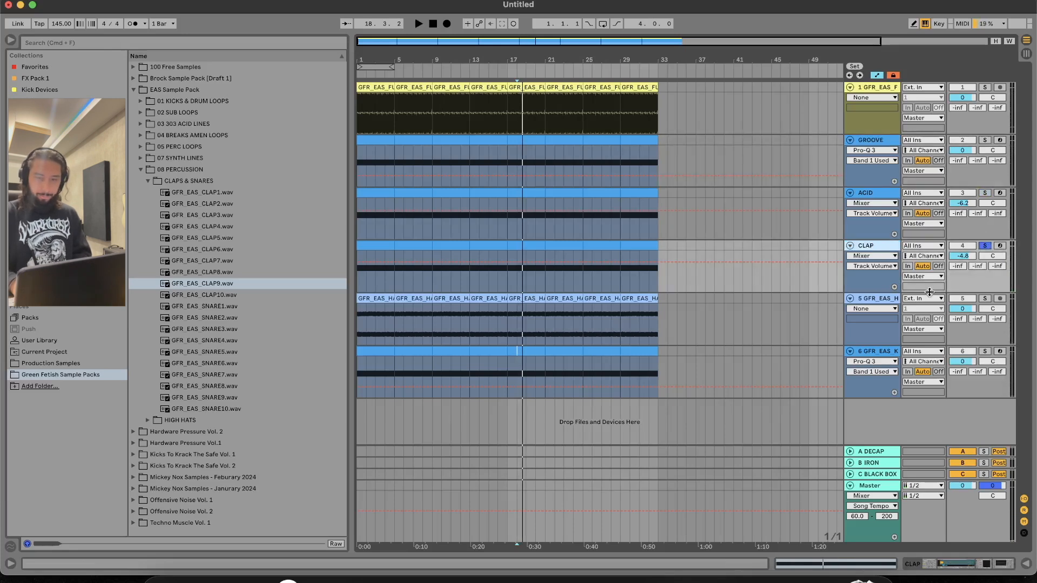
Step: Rename the hi-hat audio track as HAT
left_click(883, 301)
type("HAT")
key("Return")
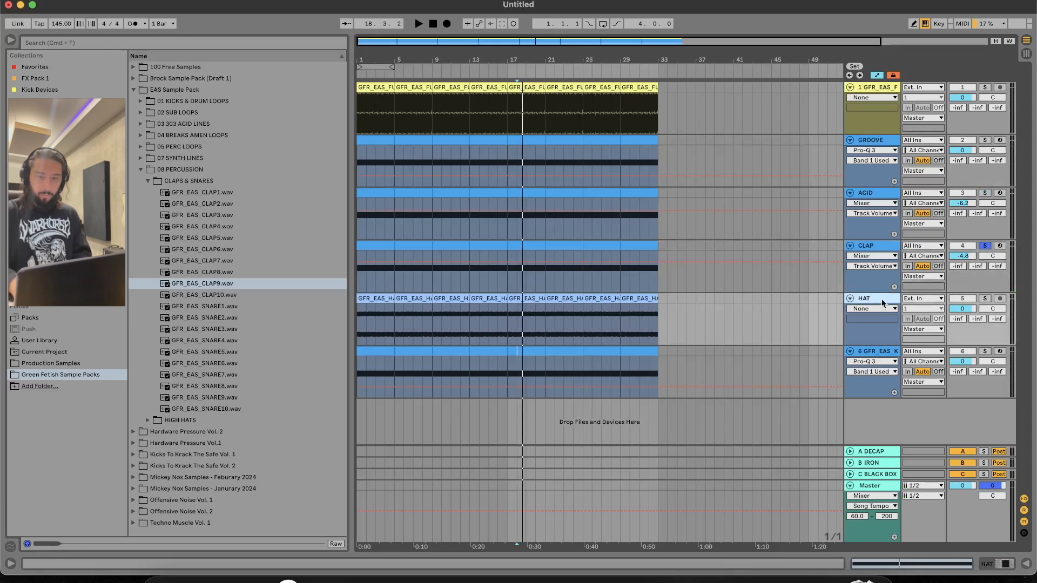
Step: Solo the copied kick track and play it looped from bar 17 to bar 21
left_click(985, 351)
left_click(579, 356)
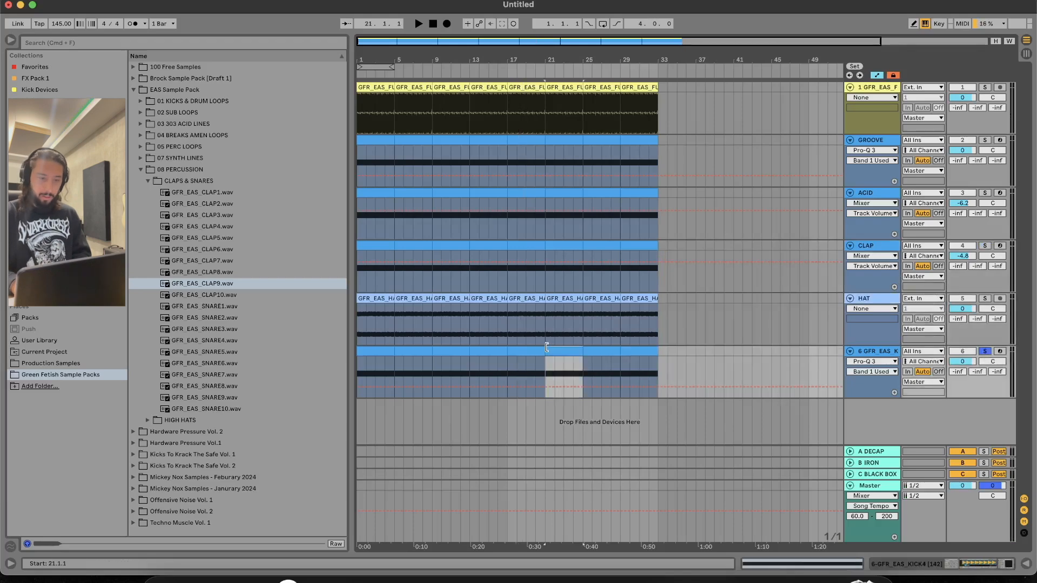
left_click(531, 348)
key("super+l")
key("space")
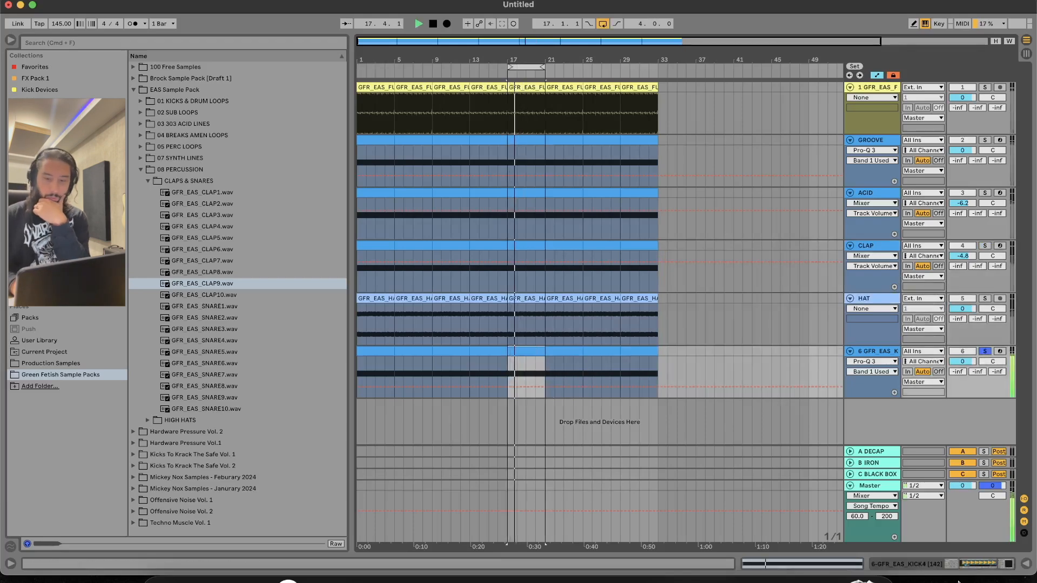
Step: Set the Arpeggiator on the copied kick track to a 1/16 rate and 3 steps while the loop plays
left_click(967, 565)
left_click(121, 500)
left_click_drag(121, 500, 62, 513)
key("space")
left_click(89, 499)
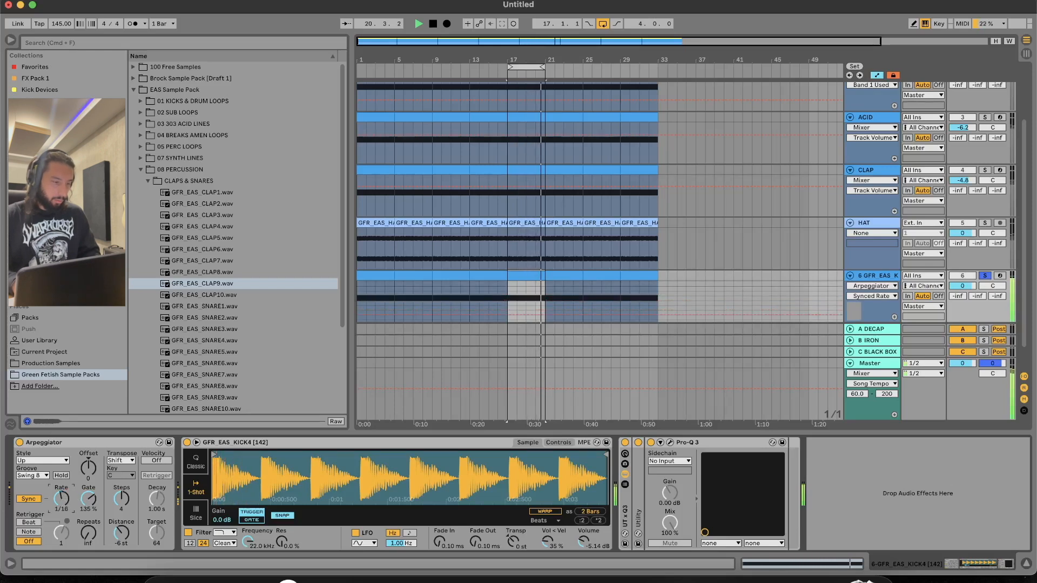
left_click_drag(121, 499, 121, 503)
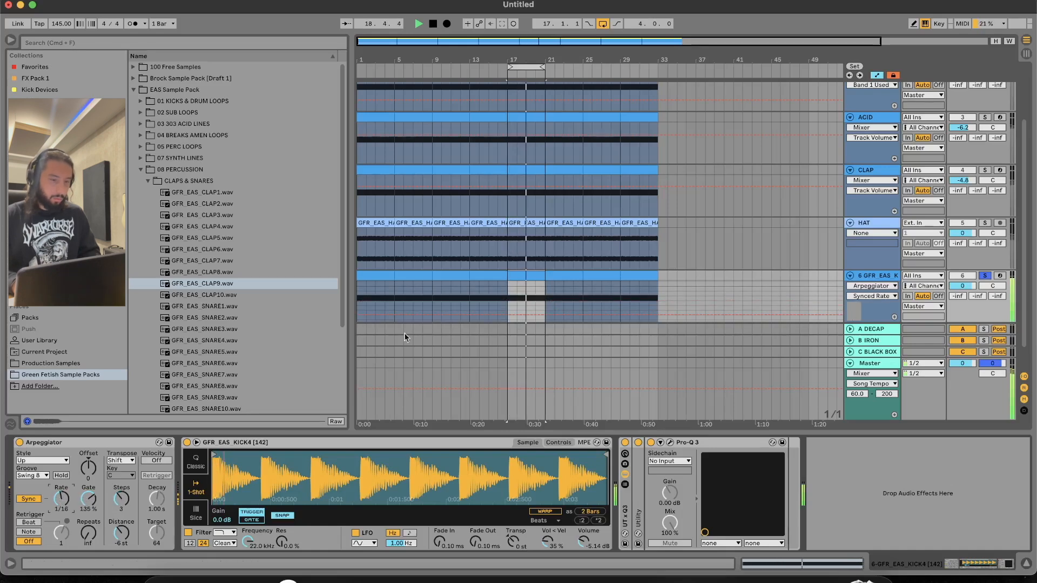
Step: Unsolo the copied kick track, play the loop with all tracks and hide the device view
key("space")
left_click(985, 276)
key("space")
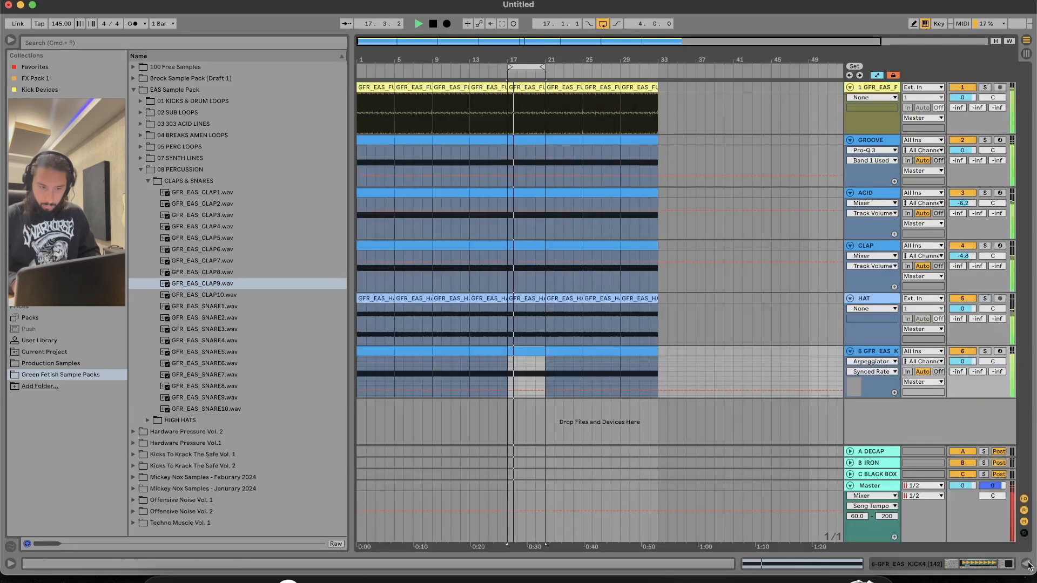
key("super+alt+l")
key("space")
Step: Move the copied kick track above GROOVE and play it back soloed
left_click_drag(847, 371, 888, 160)
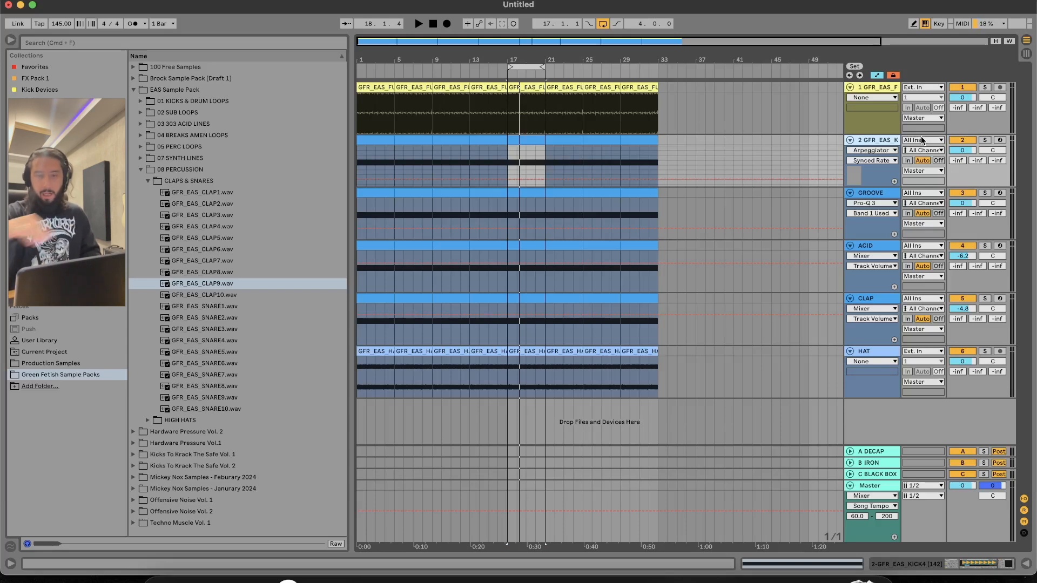
left_click(984, 140)
key("space")
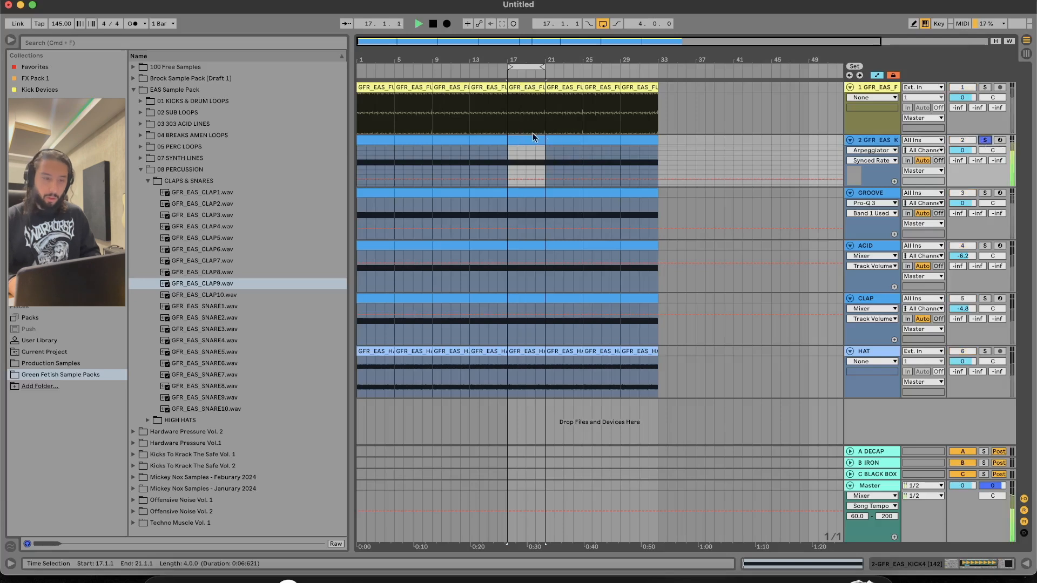
key("space")
Step: Freeze the copied kick track and flatten it to audio
right_click(527, 137)
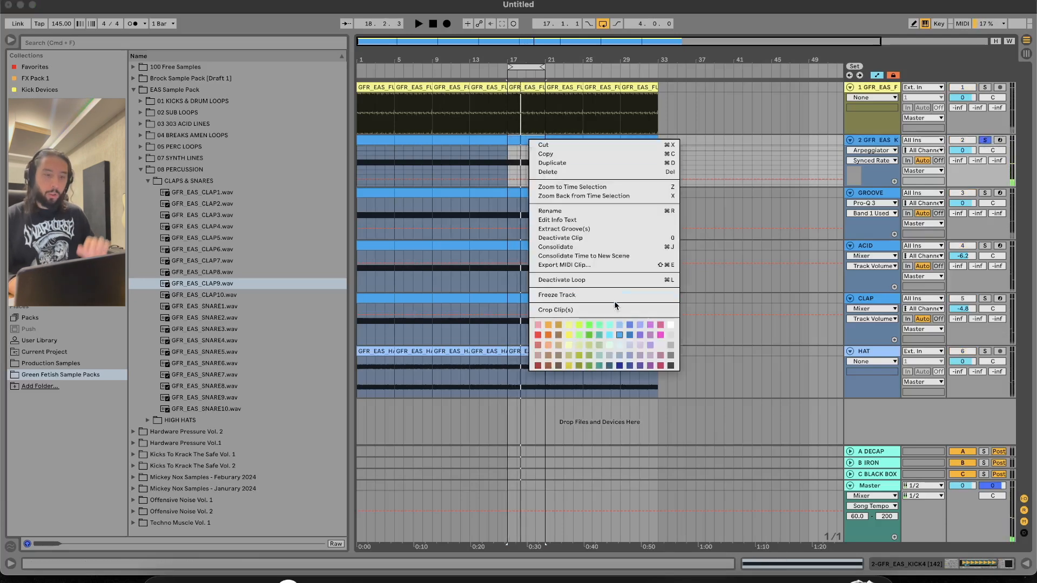
left_click(614, 295)
right_click(518, 144)
key("Escape")
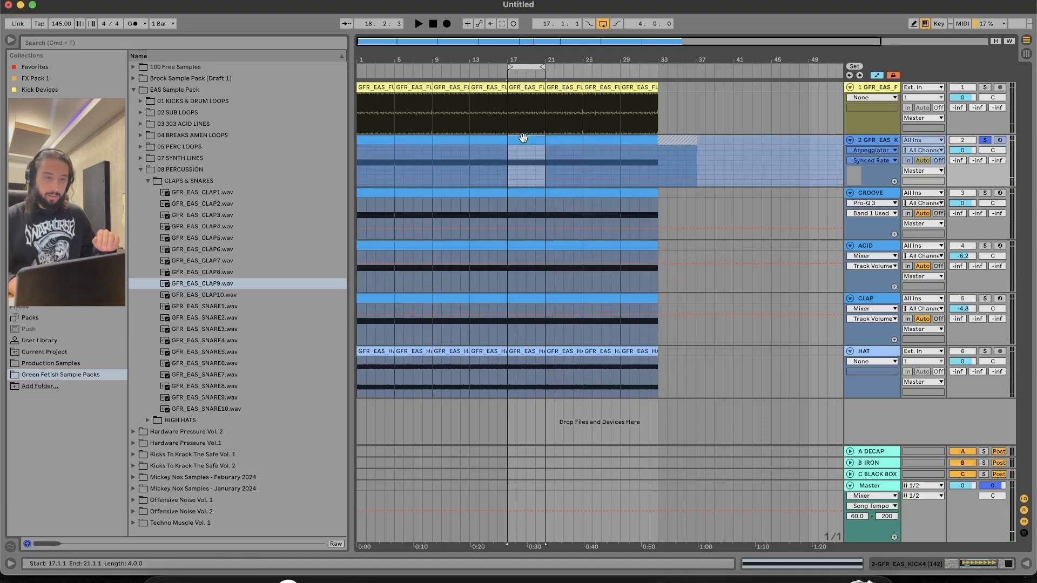
right_click(525, 140)
left_click(556, 304)
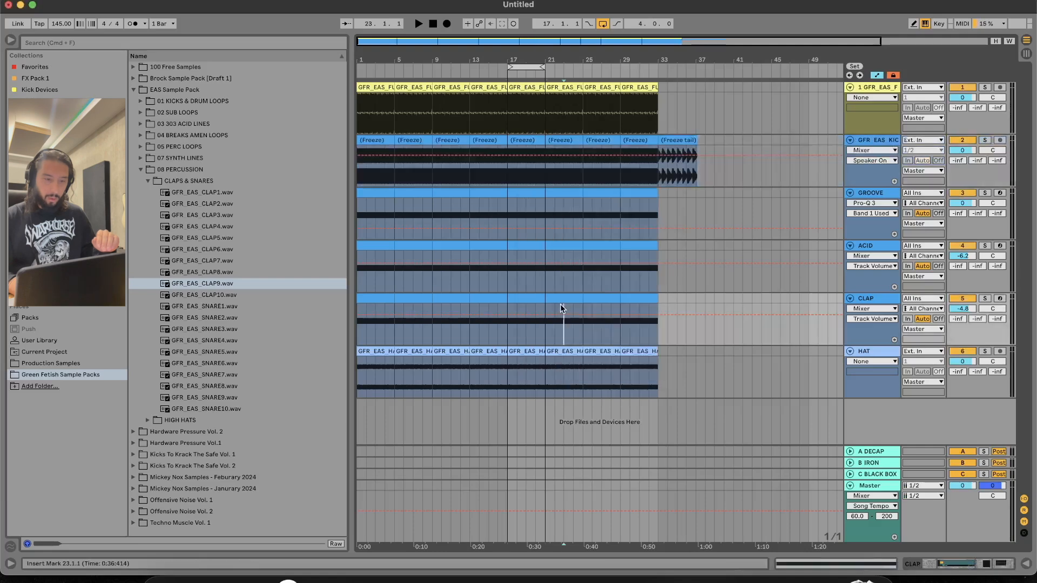
Step: Loop the first beat of bar 17 on the flattened kick track and play it soloed
left_click(507, 167)
scroll(507, 167, "up", 10)
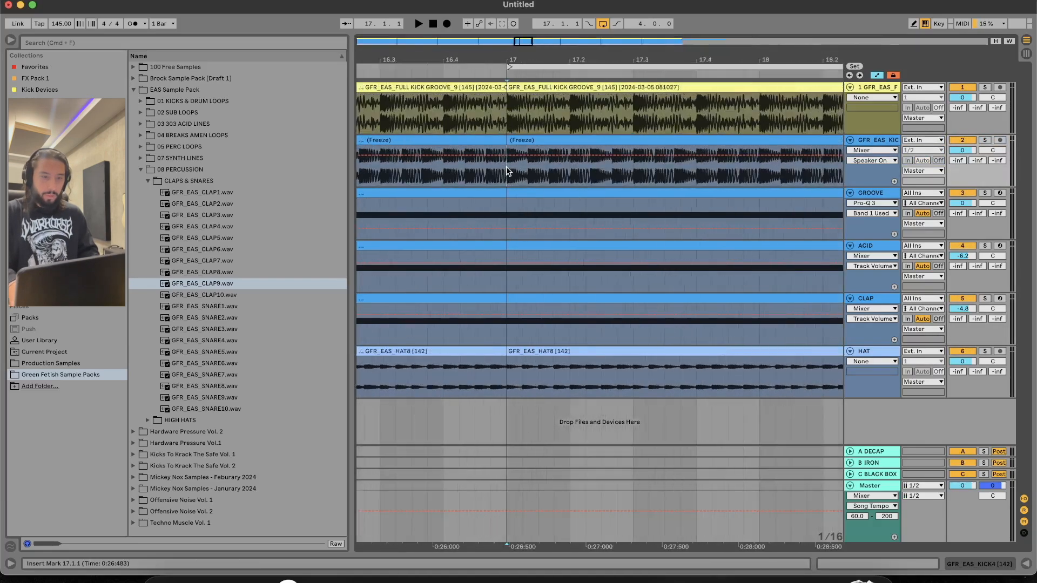
left_click_drag(508, 172, 570, 172)
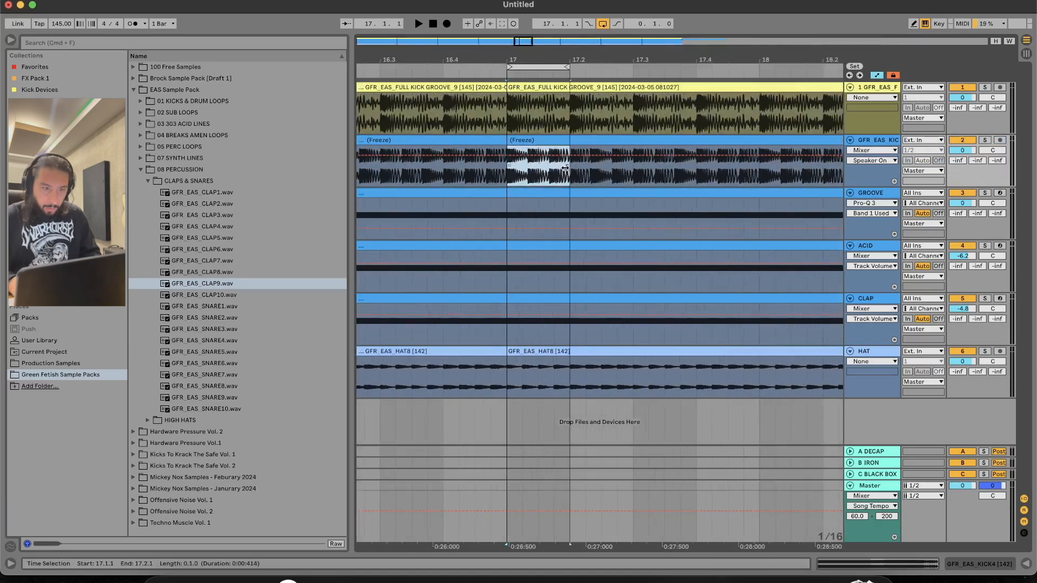
key("space")
left_click(985, 141)
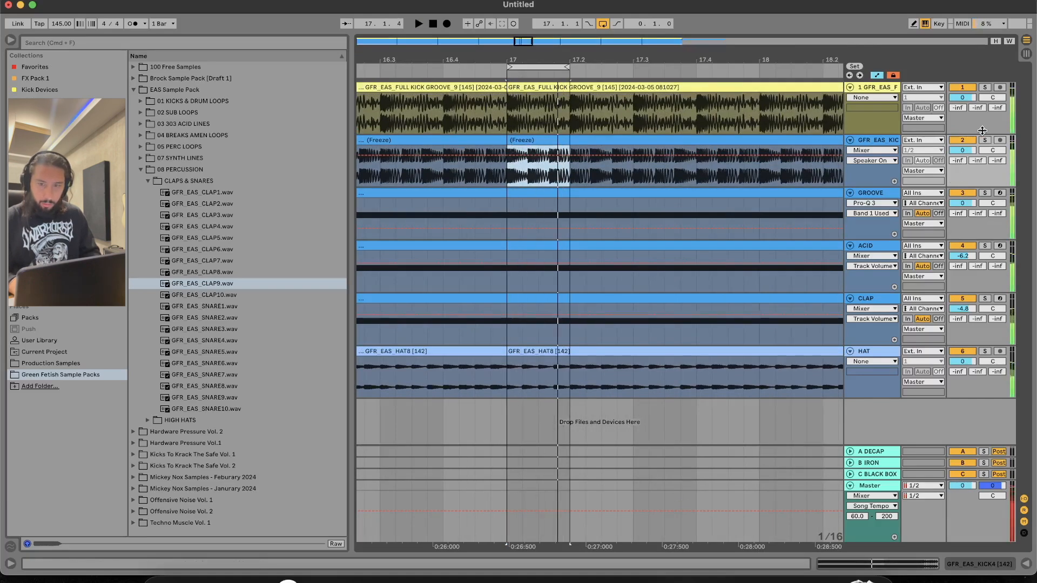
key("space")
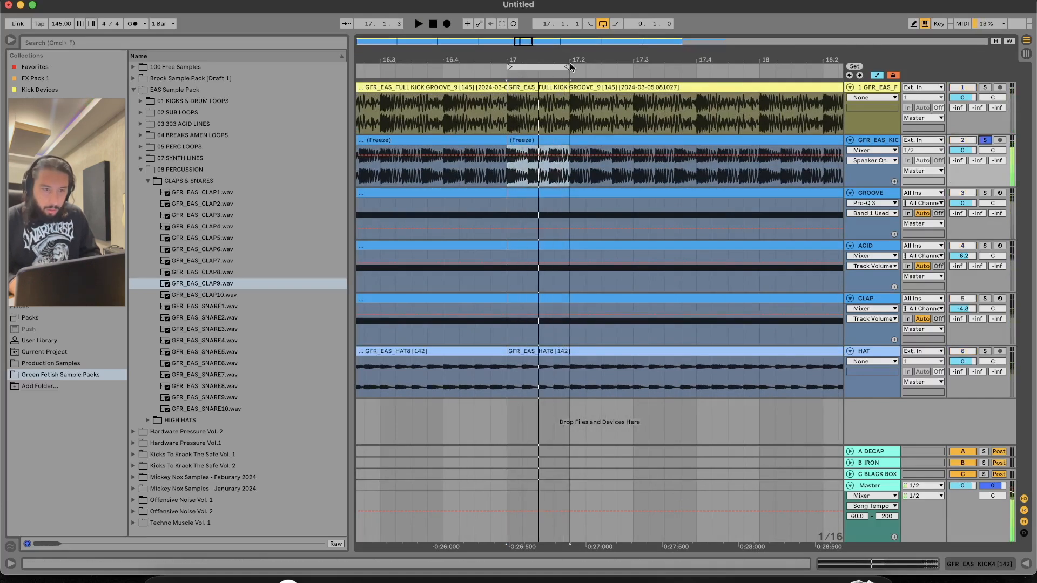
Step: Extend the loop to 17.3 and split the flattened kick clip at 17.2 and 17.3, playing the result
left_click_drag(570, 67, 633, 69)
key("space")
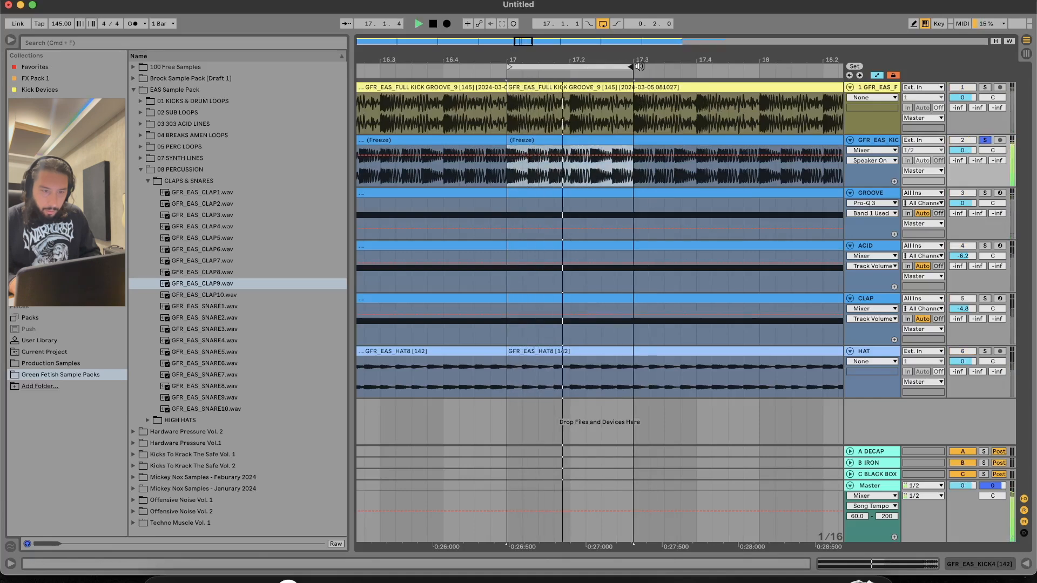
left_click(569, 176)
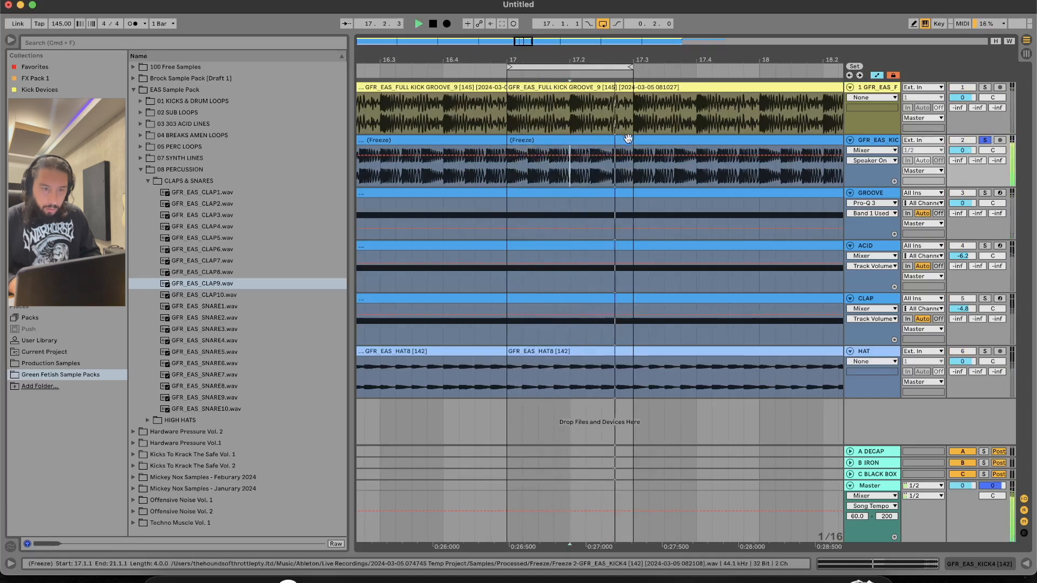
left_click(586, 178)
key("space")
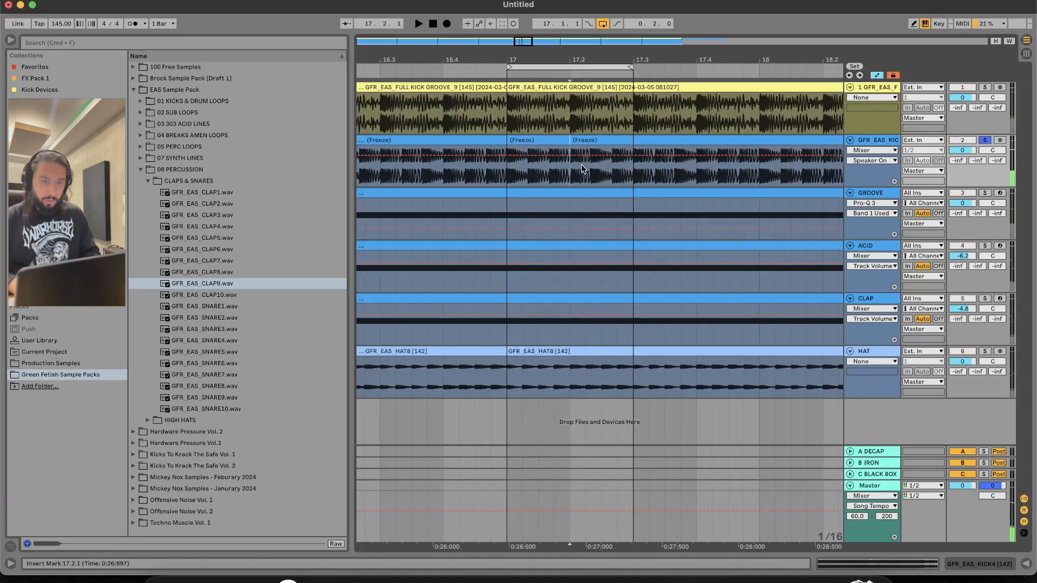
left_click(546, 138)
key("space")
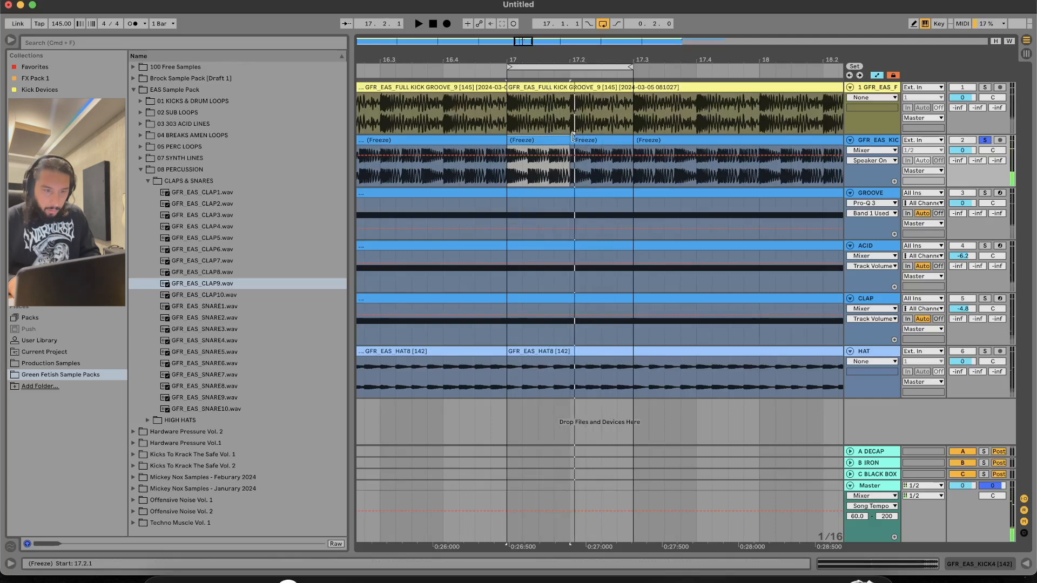
Step: Try to extend the kick clip on the first beat of bar 17 over the second beat, then undo it
left_click_drag(572, 138, 624, 138)
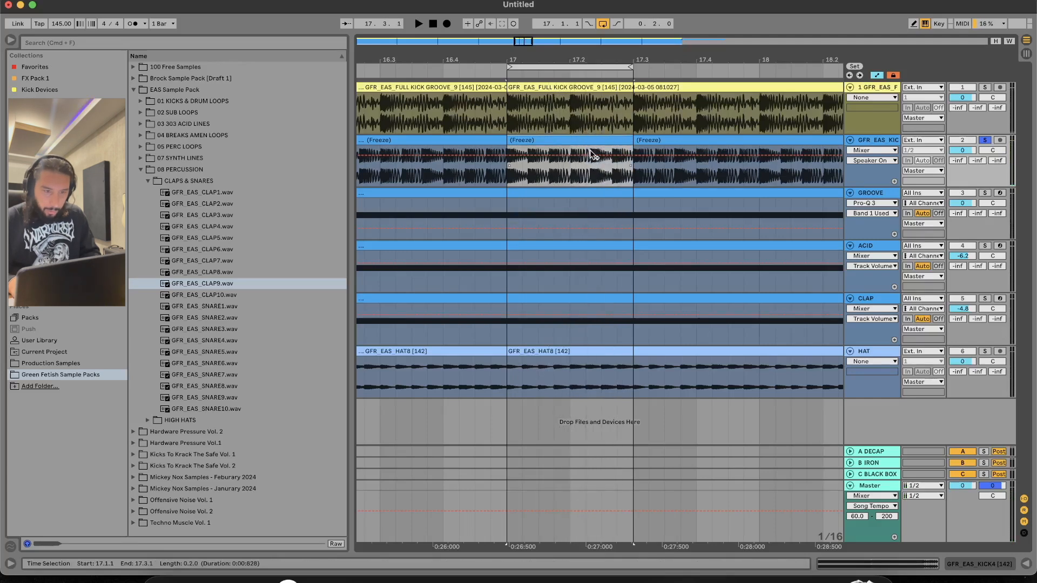
left_click(573, 169)
key("super+z")
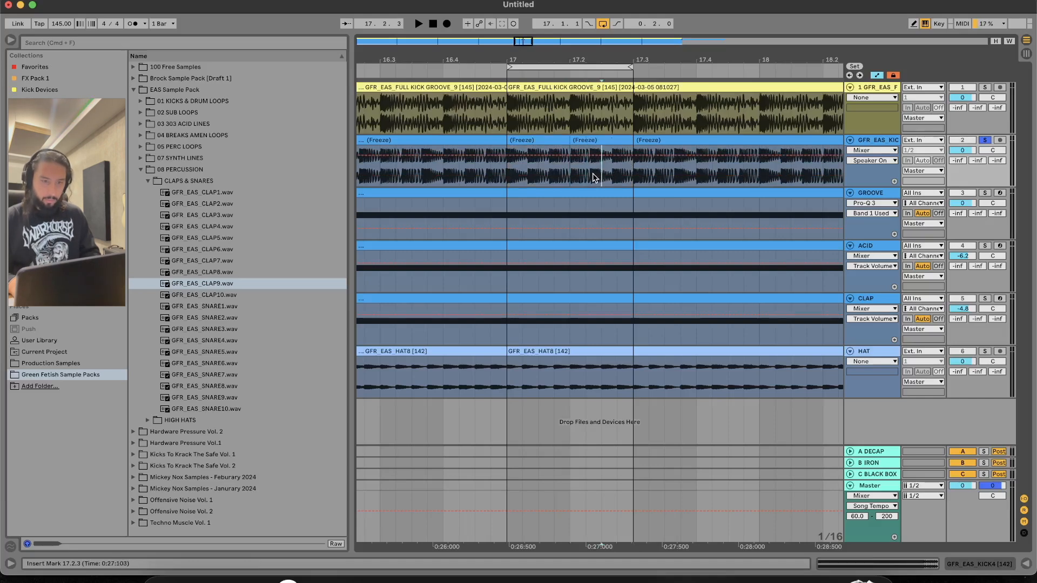
key("plus")
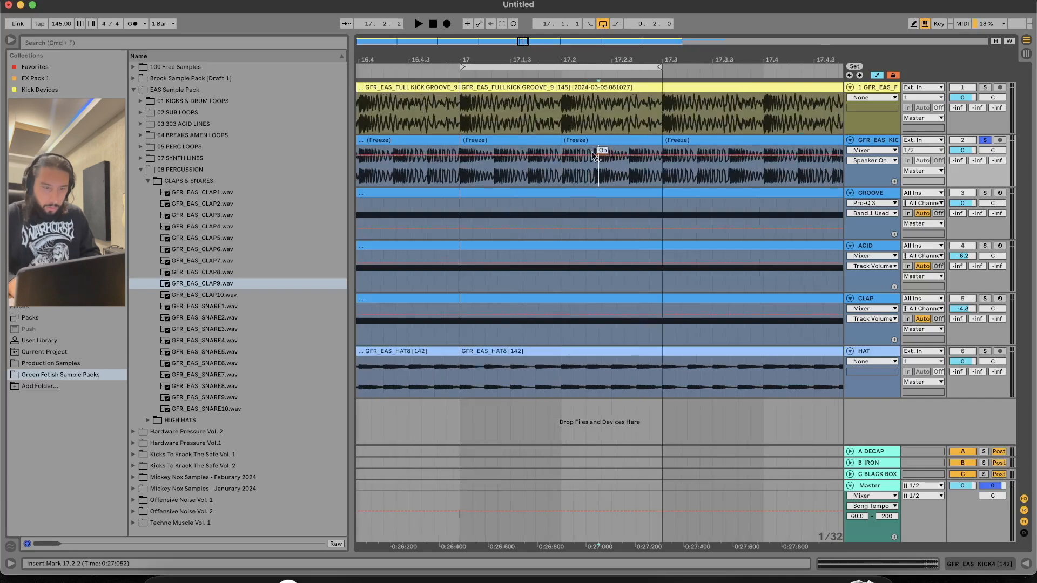
Step: Trim the start of the kick clip at 17.2 back to about 17.2.2, leaving a gap, and play the loop
left_click_drag(563, 141, 596, 140)
left_click(539, 140)
key("space")
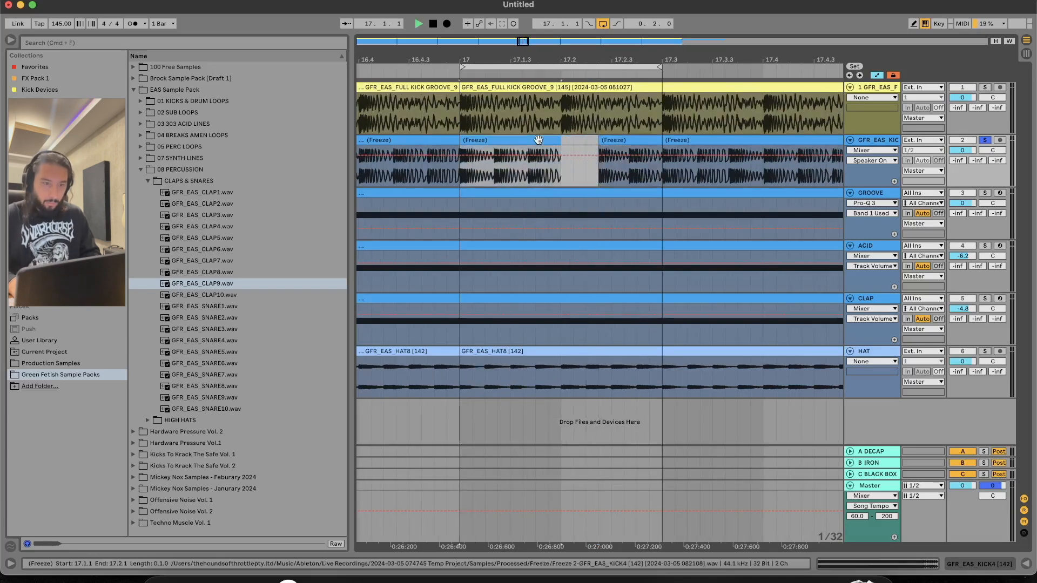
key("space")
Step: Rearrange the kick slices so the gap sits just before 17.2 with a short slice starting at 17.2, and play the loop
left_click_drag(624, 141, 563, 142)
left_click(501, 137)
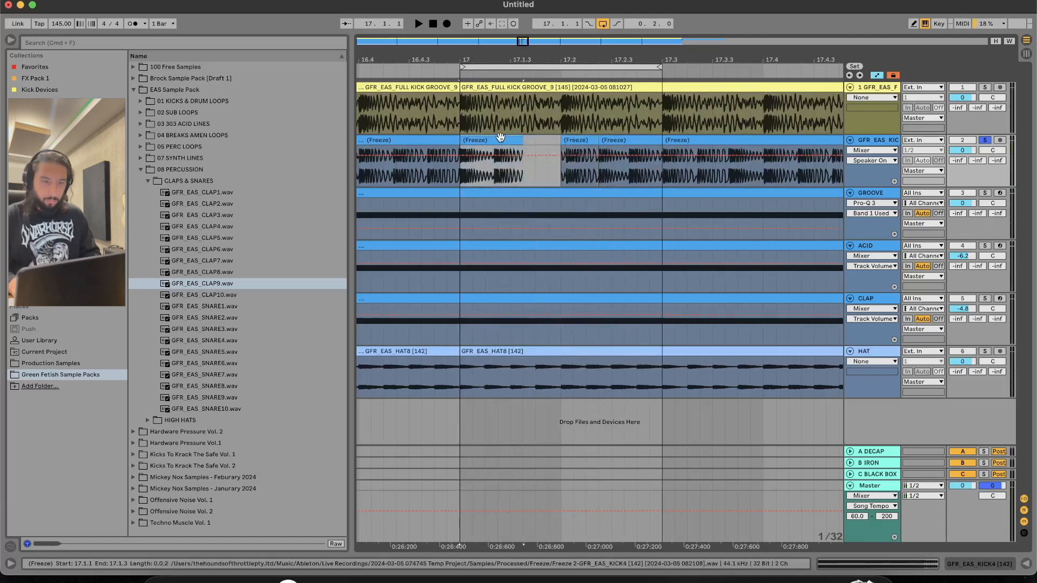
key("space")
key("space")
Step: Move the short kick slice at 17.2 back against the first-beat clip and play the result
left_click(563, 139)
key("plus")
key("plus")
left_click_drag(554, 139, 463, 141)
key("minus")
key("minus")
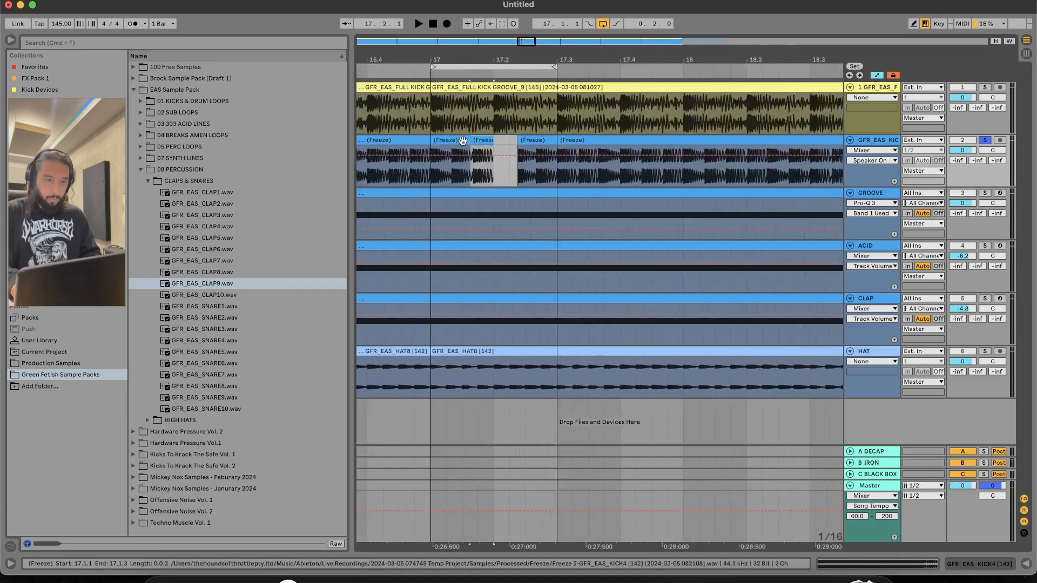
key("minus")
key("space")
Step: Consolidate the edited kick slices from 17 to 17.3 and duplicate the half-bar clip until it reaches bar 21
left_click_drag(531, 174, 630, 171)
key("super+j")
key("minus")
key("minus")
key("super+d")
key("super+d")
key("super+d")
key("super+d")
key("super+d")
key("super+d")
key("super+d")
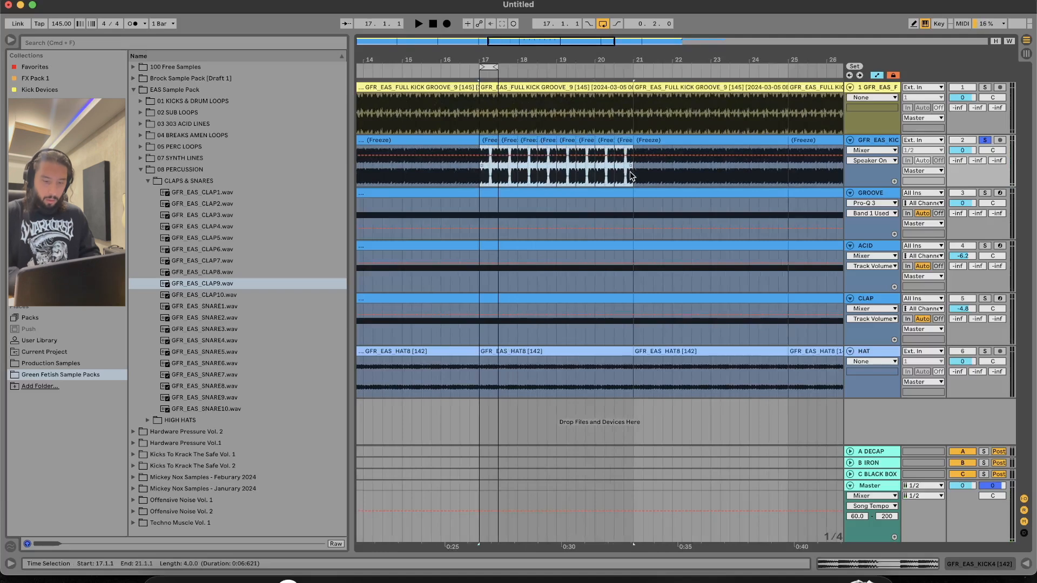
Step: Consolidate the kick pattern from bar 17 to 21 and duplicate the four-bar clip three times
key("super+j")
key("minus")
key("minus")
key("super+d")
key("super+d")
key("super+d")
Step: Copy the four-bar kick clips, paste them at the start of the track and duplicate them up to bar 17
key("super+c")
left_click(370, 137)
key("super+v")
key("super+d")
key("super+d")
key("super+d")
Step: Play the edited kick layer soloed from bar 17, then unsolo it to hear the full mix
left_click(516, 183)
key("space")
key("plus")
key("plus")
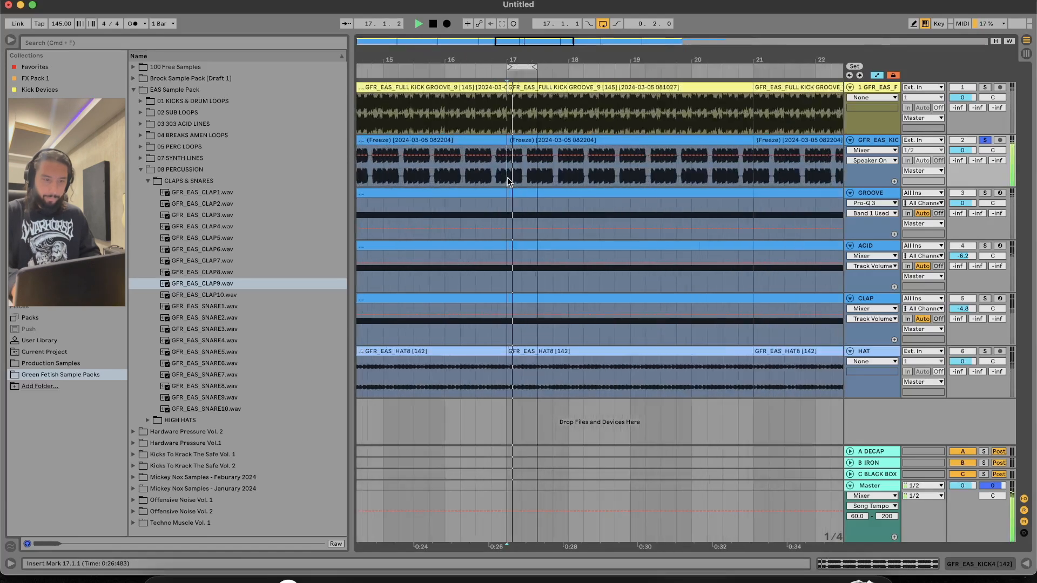
left_click(990, 140)
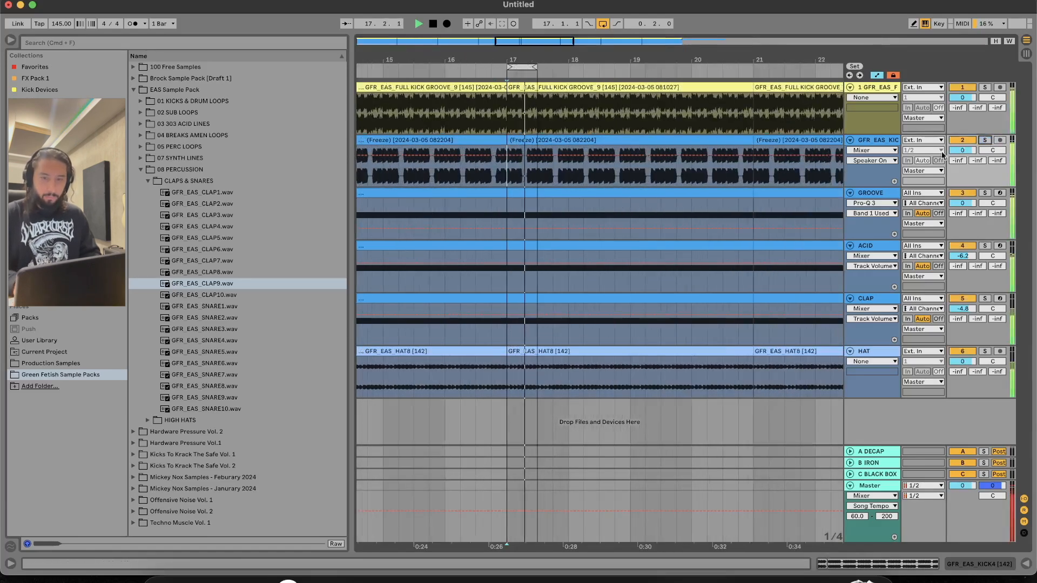
Step: Audition the GROOVE track soloed on its own and together with the kick layer, then unsolo GROOVE
left_click(985, 194)
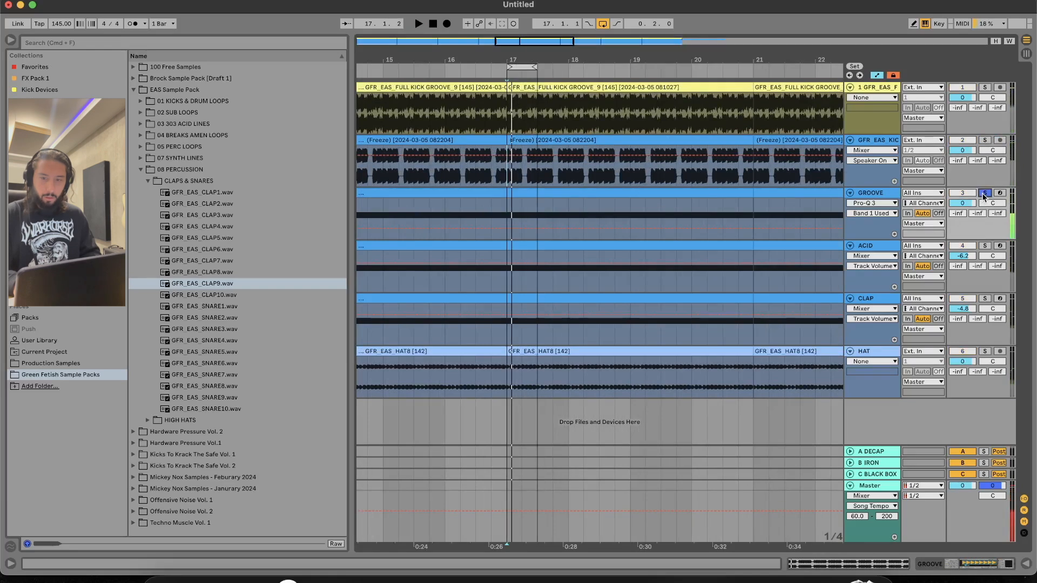
key("space")
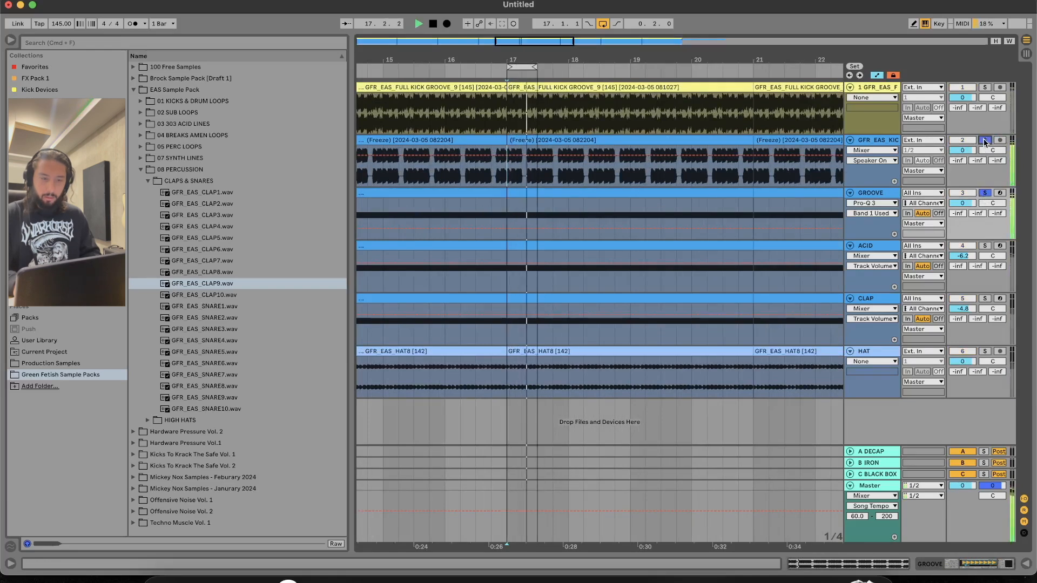
key("space")
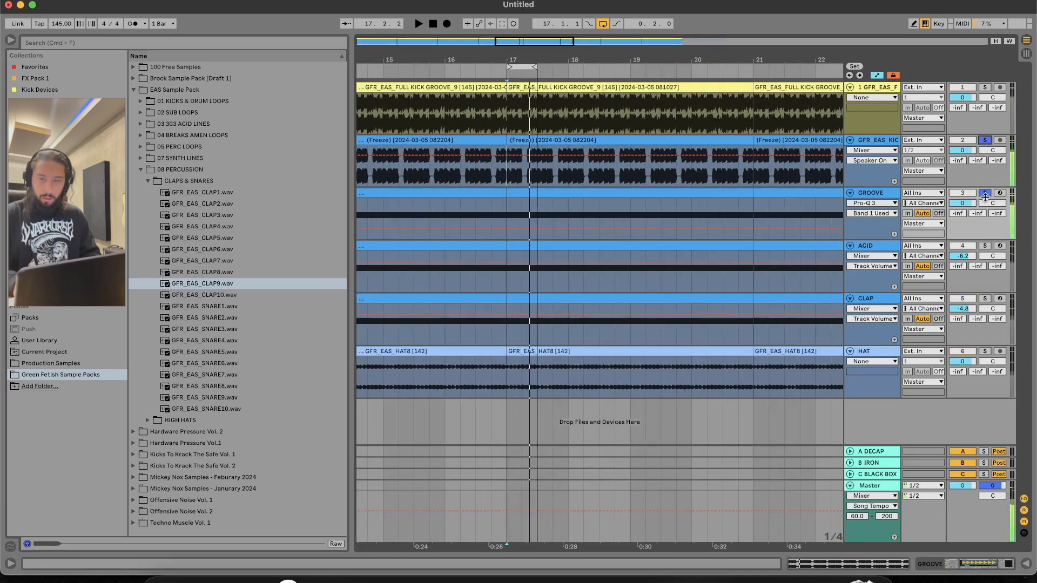
left_click(985, 193)
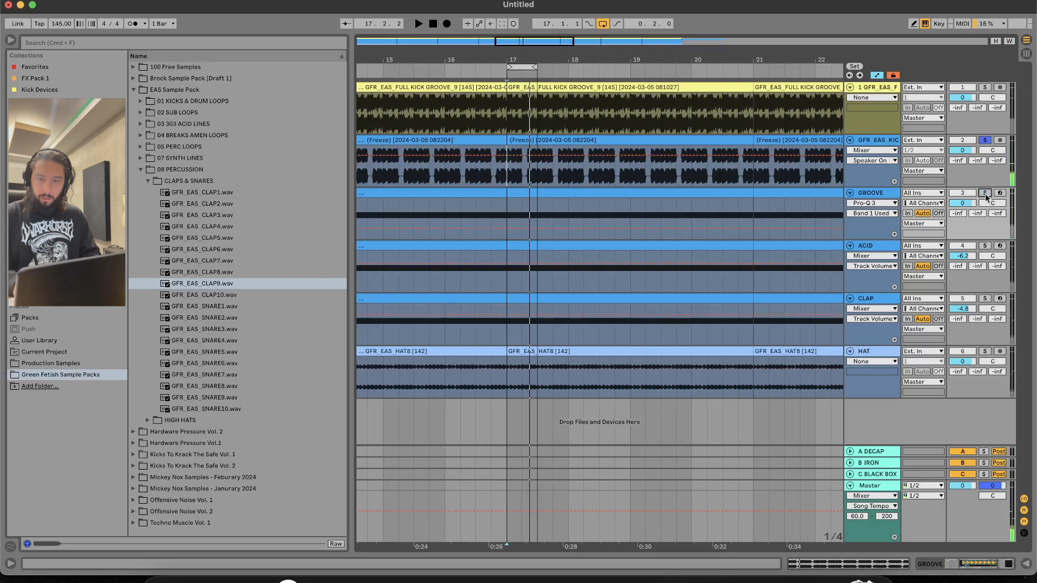
Step: Fold the GROOVE track and compare the soloed kick layer with the full mix, leaving the kick unsoloed
left_click(851, 193)
key("space")
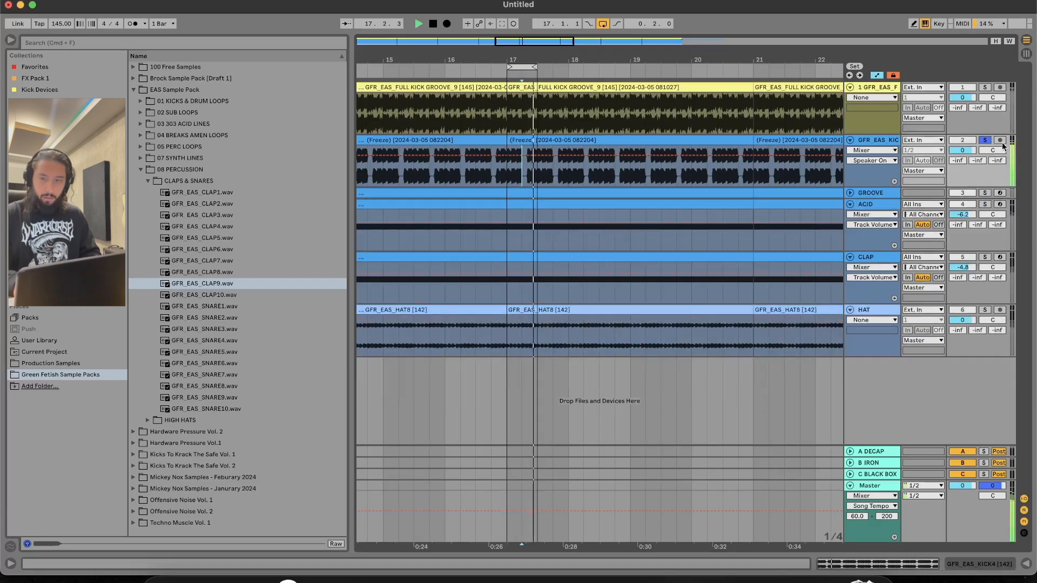
key("space")
left_click(985, 140)
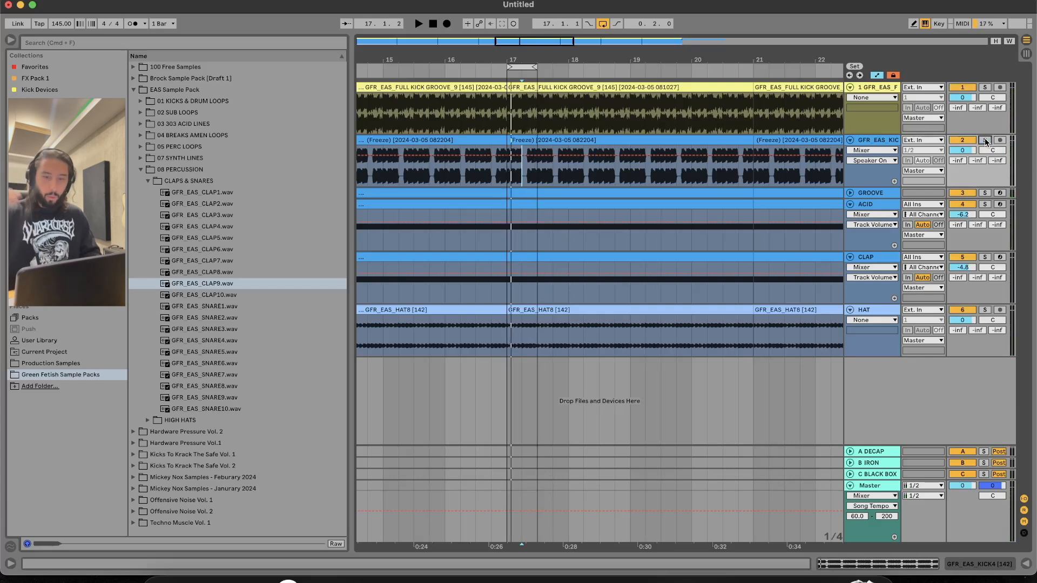
left_click(984, 140)
key("space")
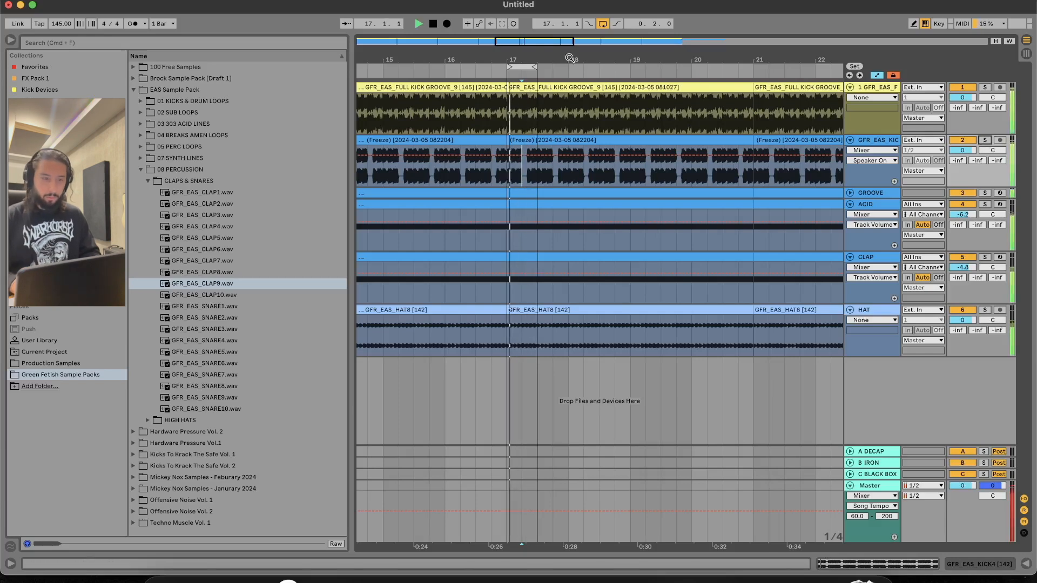
Step: Turn off looping and place the insert marker at 17.1.1 on the full kick groove track
left_click(526, 67)
key("super+l")
left_click(514, 93)
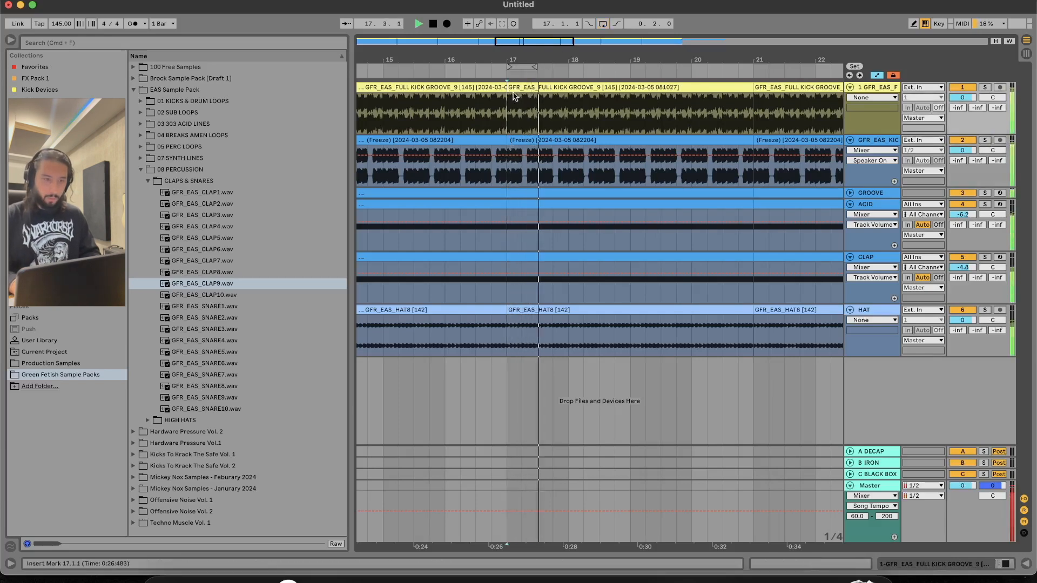
Step: Deactivate the GROOVE, ACID and CLAP tracks and fold the ACID and CLAP tracks
left_click(963, 193)
key("space")
left_click(963, 204)
left_click(964, 258)
left_click(850, 257)
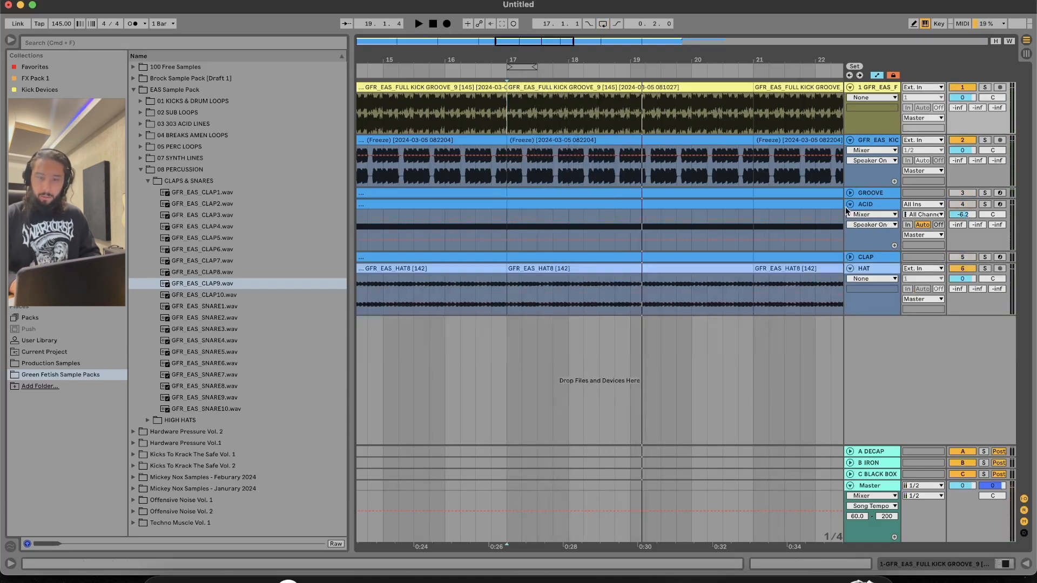
left_click(849, 205)
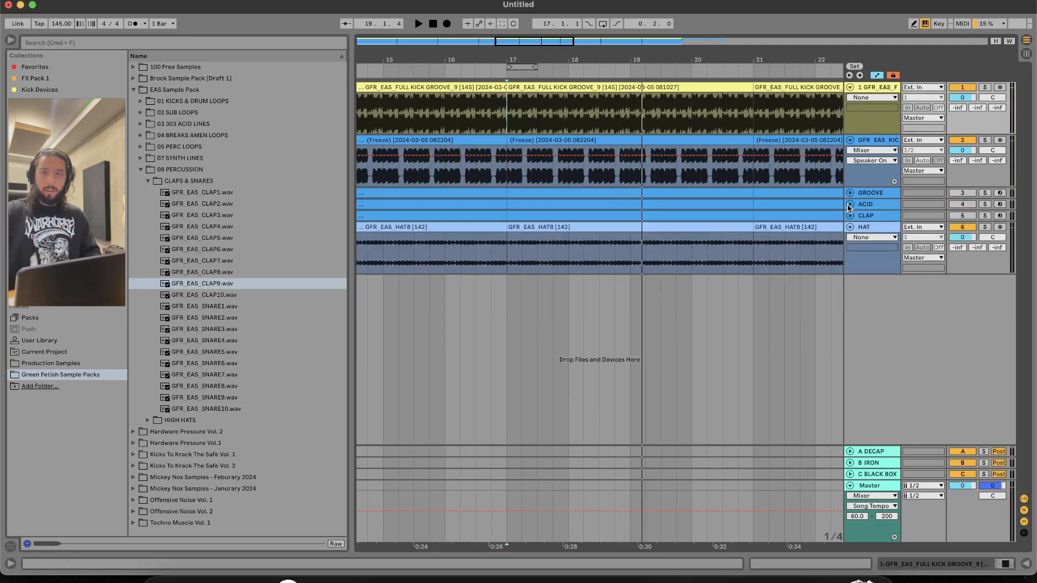
Step: Play the kick layers with HAT muted, then reactivate the HAT track and set the marker on it at 17.1.1
key("space")
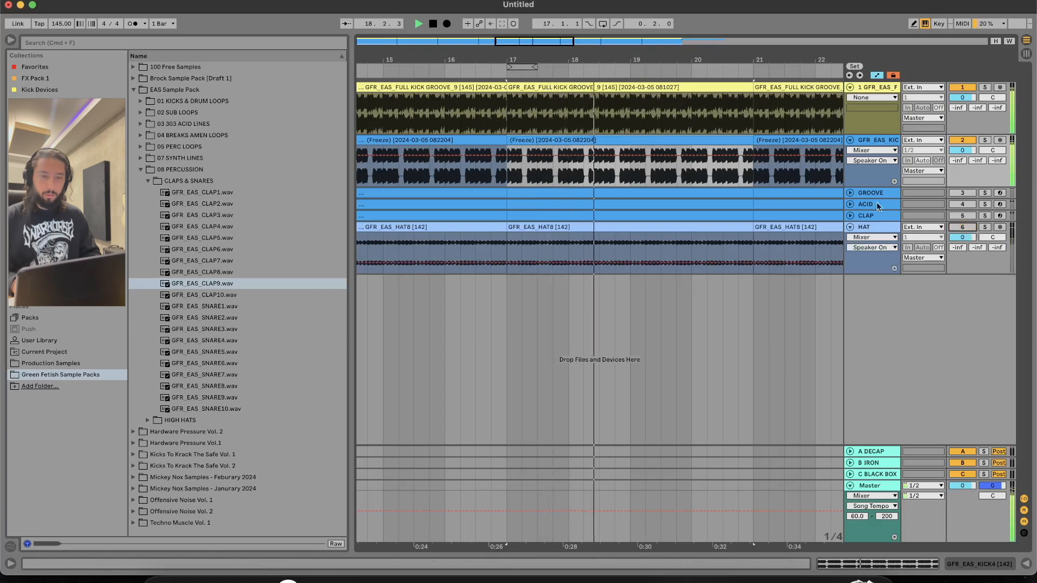
left_click(511, 242)
key("space")
key("plus")
key("plus")
key("plus")
key("plus")
key("plus")
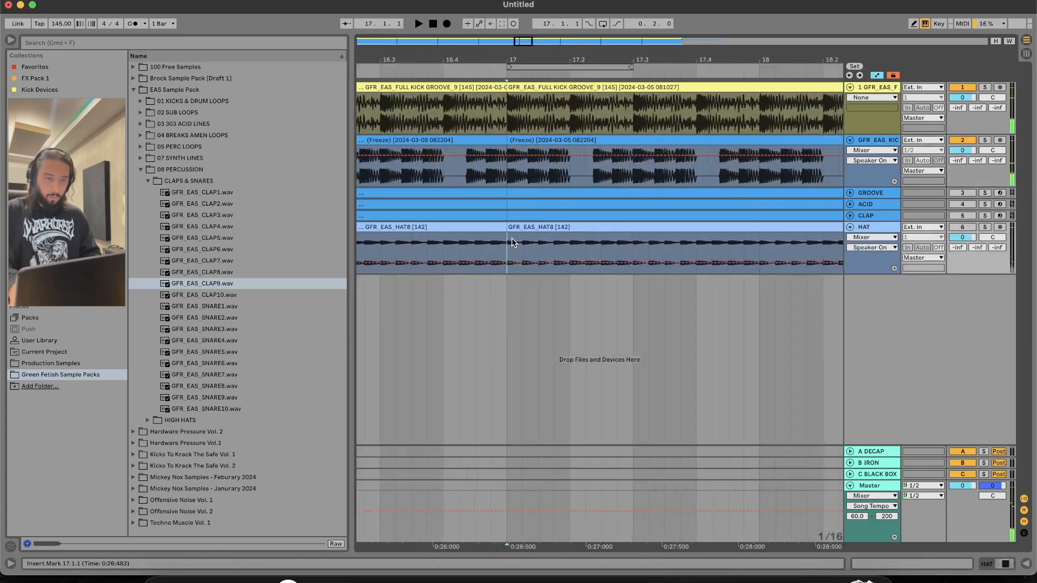
left_click(971, 227)
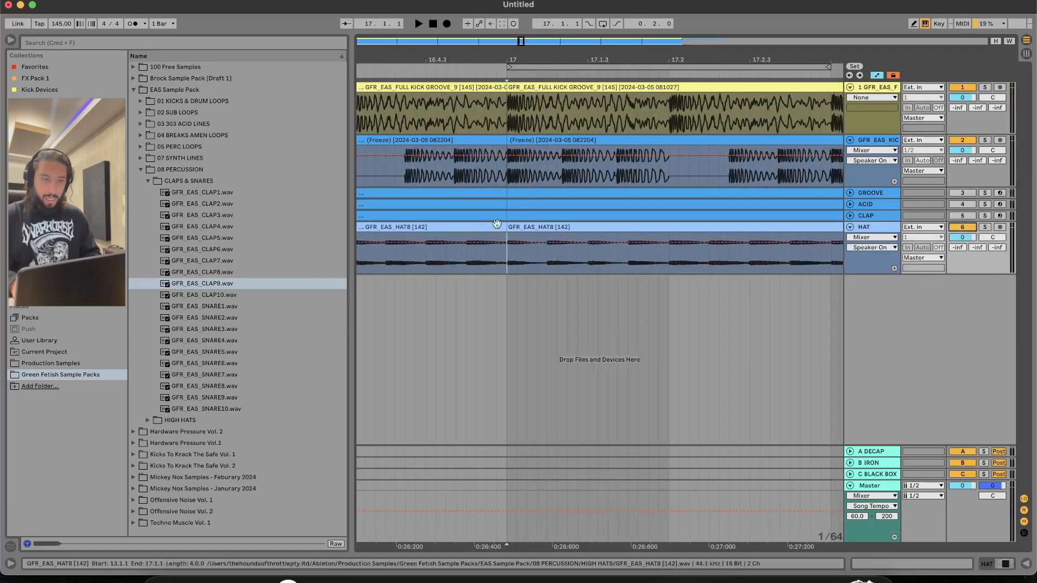
left_click(544, 253)
key("super+e")
left_click_drag(573, 229, 536, 232)
left_click(559, 263)
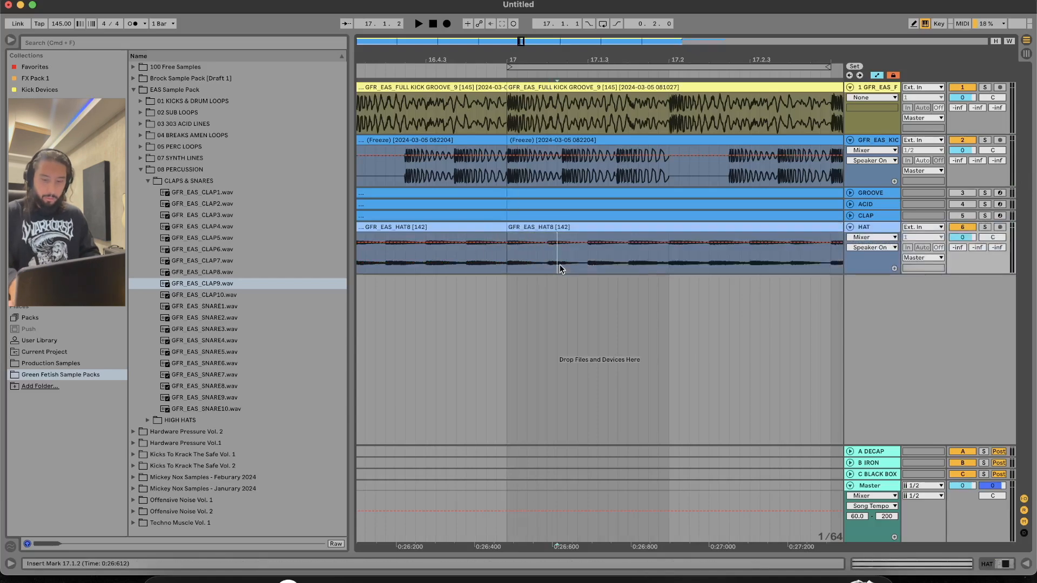
Step: Split the HAT clip after each of bar 17's first two hat hits and shift the remainder right to match the kick's triplet rumble
key("plus")
left_click(533, 257)
key("super+e")
left_click_drag(538, 229, 578, 229)
left_click(672, 260)
key("super+e")
left_click_drag(704, 229, 744, 228)
key("minus")
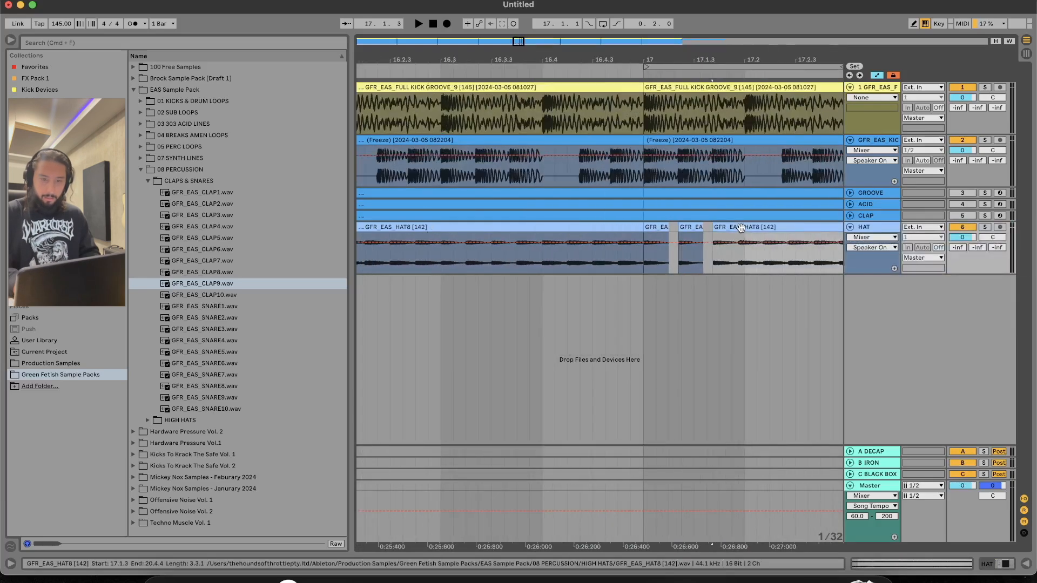
Step: Split the HAT clip after the third hat hit before 17.2 and delete the remainder up to the next clip
left_click(749, 273)
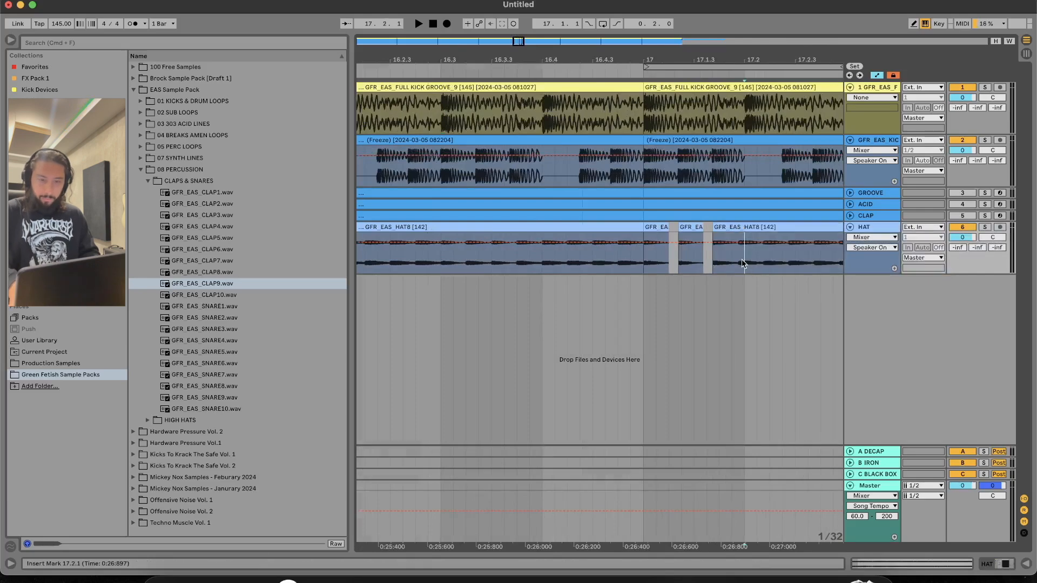
key("plus")
key("plus")
key("super+e")
left_click(741, 225)
key("Delete")
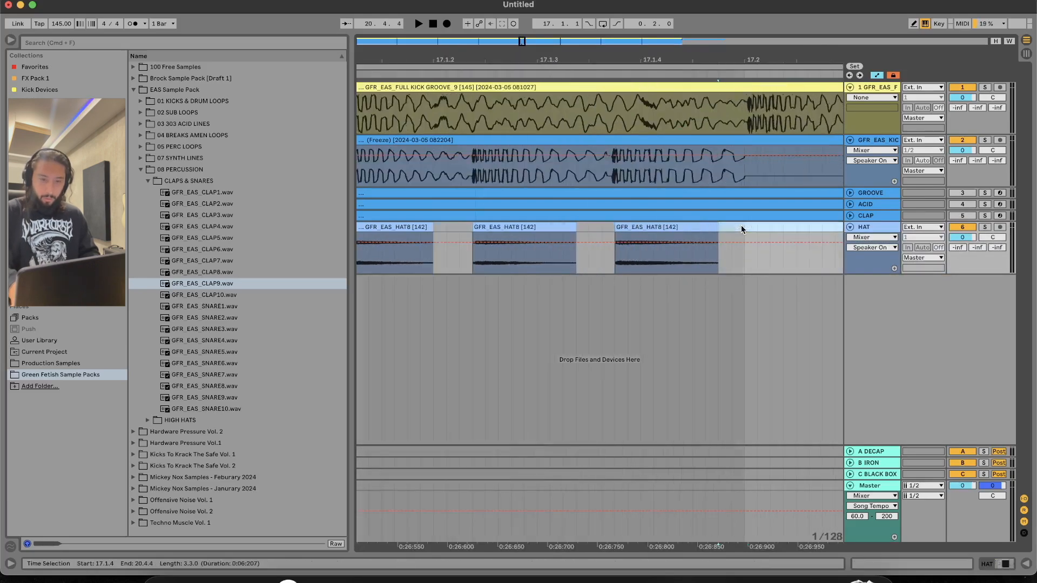
Step: Duplicate the third hat hit twice so copies follow the kick rumble after 17.2
key("minus")
key("minus")
left_click(727, 264)
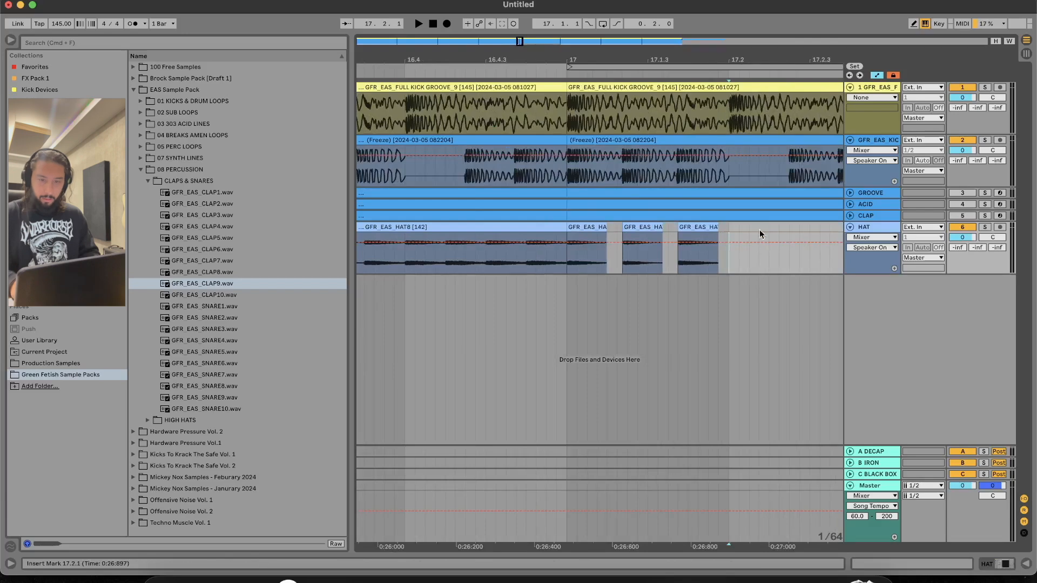
key("minus")
key("minus")
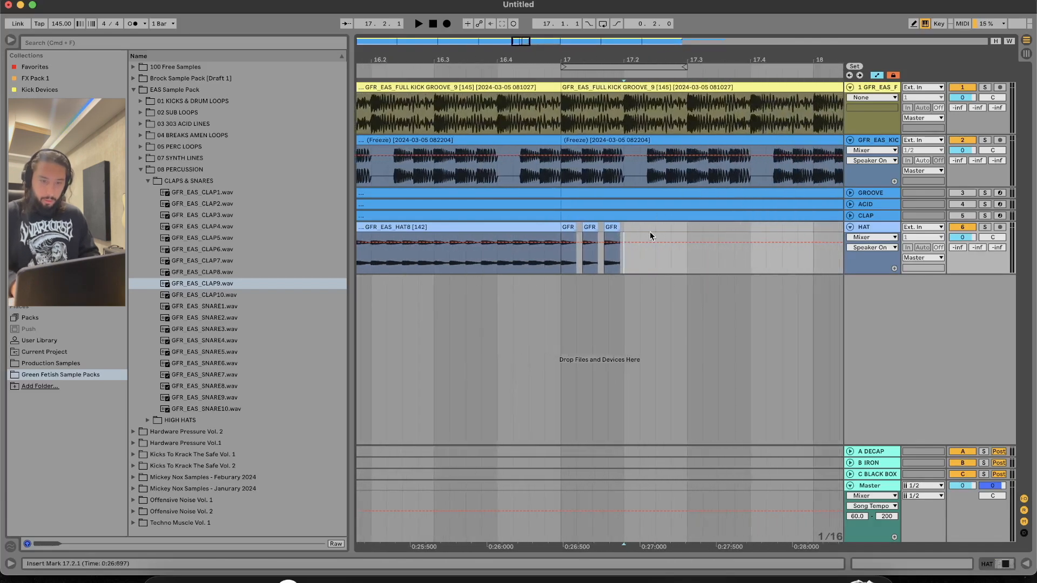
left_click(650, 231)
key("plus")
key("plus")
left_click_drag(635, 228, 537, 226)
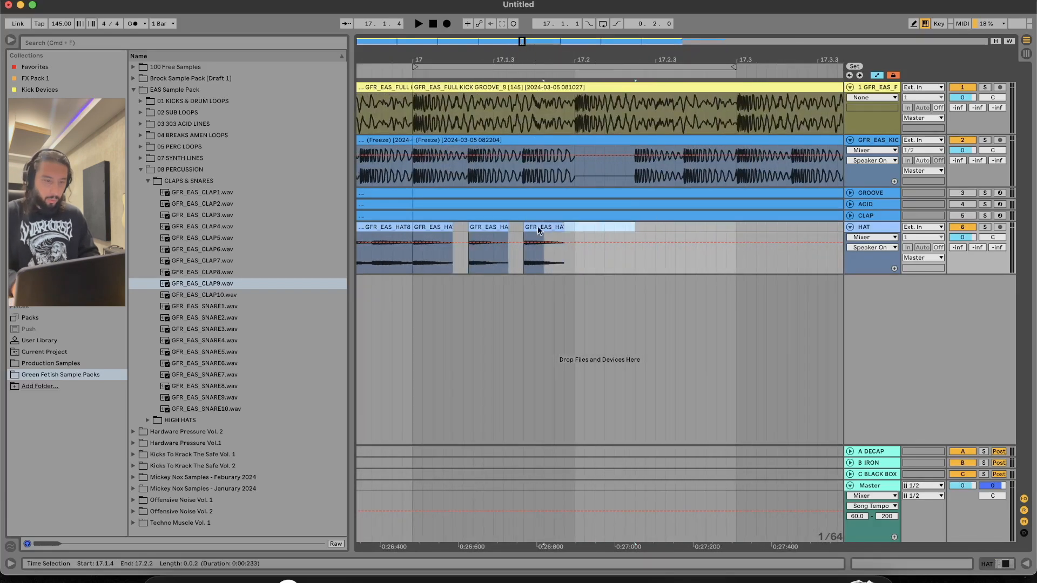
key("super+d")
key("super+d")
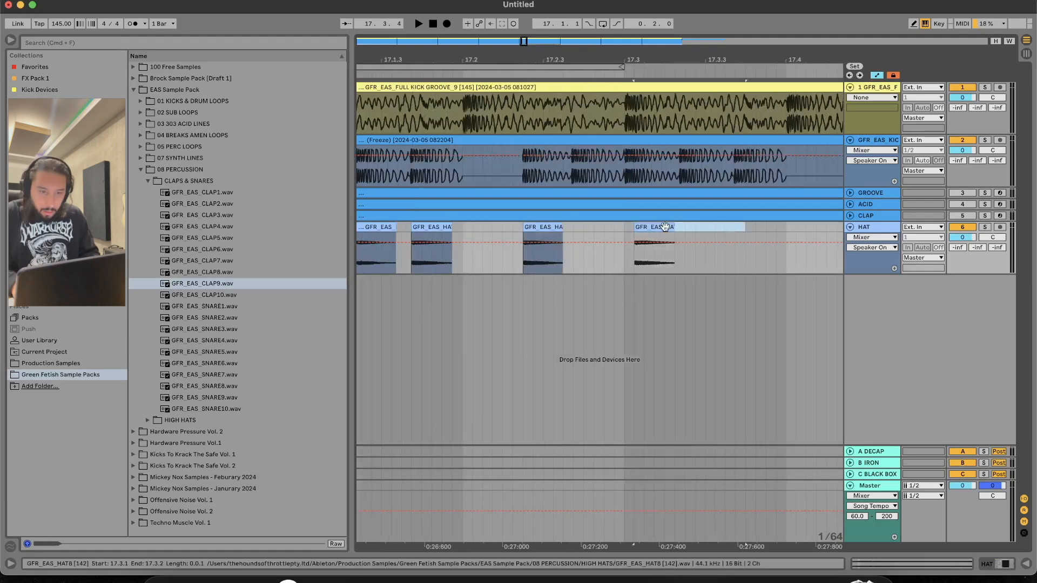
Step: Select the half-bar hat pattern from bar 17 and duplicate it repeatedly towards bar 21
left_click_drag(651, 227, 521, 228)
key("minus")
key("minus")
key("minus")
key("minus")
key("super+d")
key("super+d")
key("super+d")
key("super+d")
key("super+d")
key("super+d")
key("super+d")
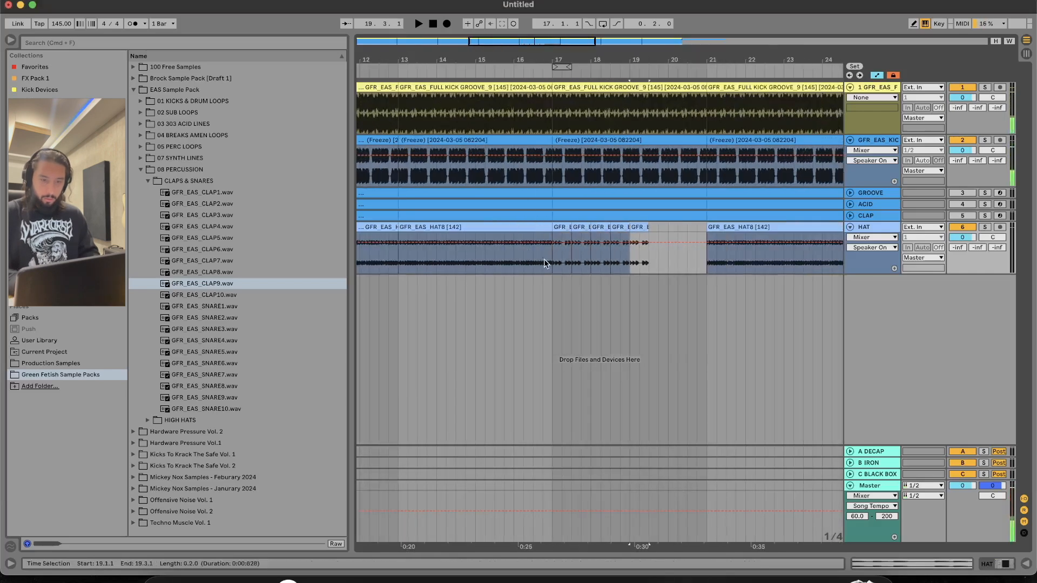
Step: Play the new hat pattern and consolidate it from bar 17 to 21
left_click(542, 262)
key("space")
left_click_drag(553, 262, 705, 262)
key("super+j")
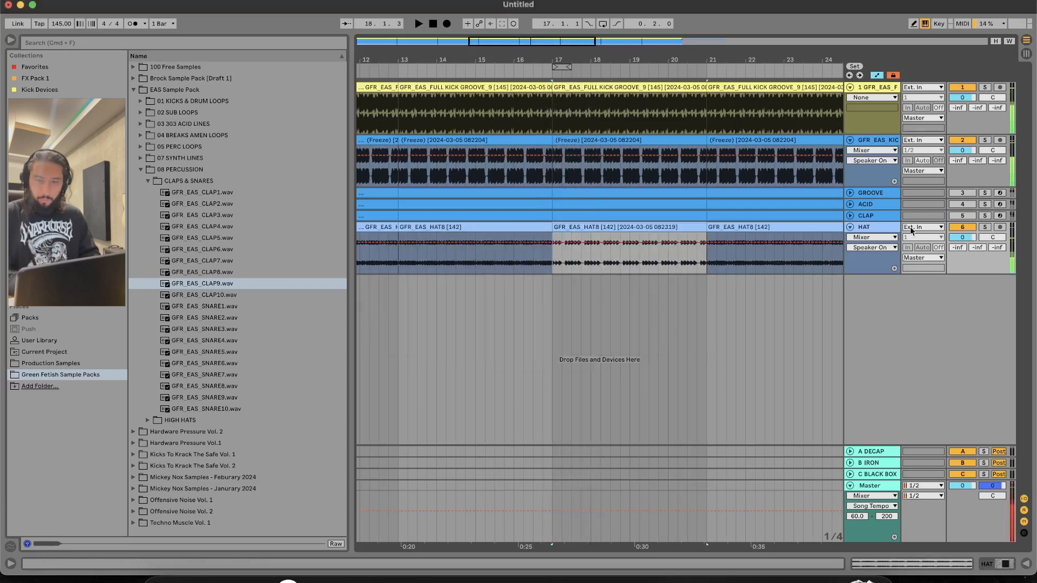
Step: Move the HAT track directly beneath the kick layer track and play the section from bar 17
left_click_drag(894, 230, 888, 182)
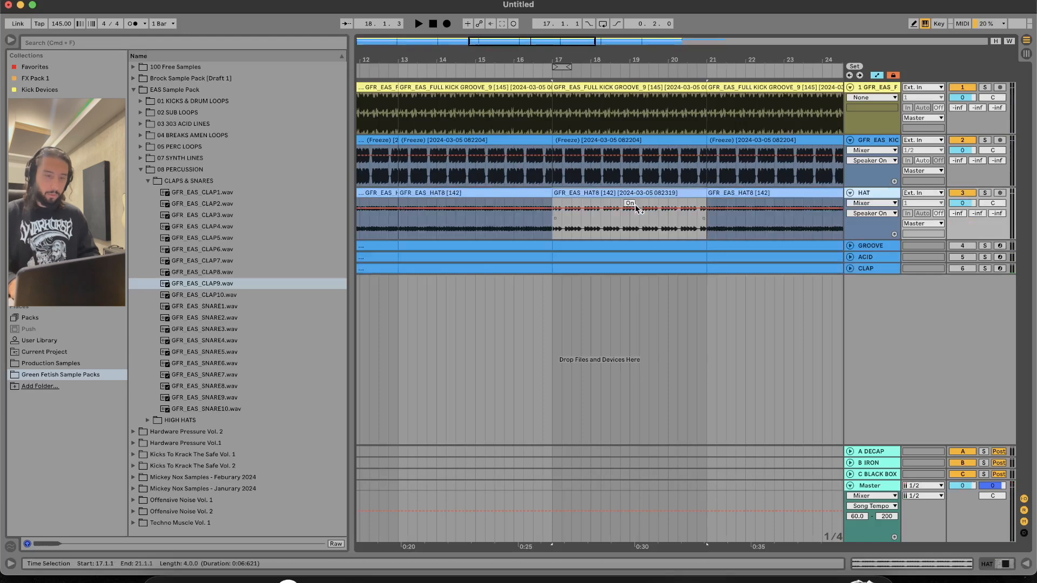
scroll(634, 186, "right", 2)
scroll(634, 186, "right", 3)
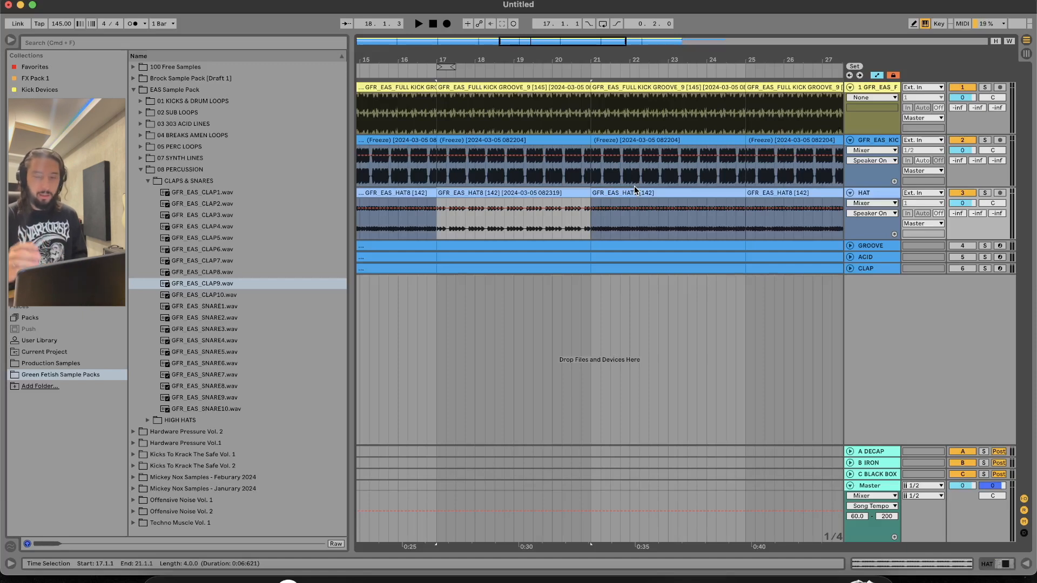
key("space")
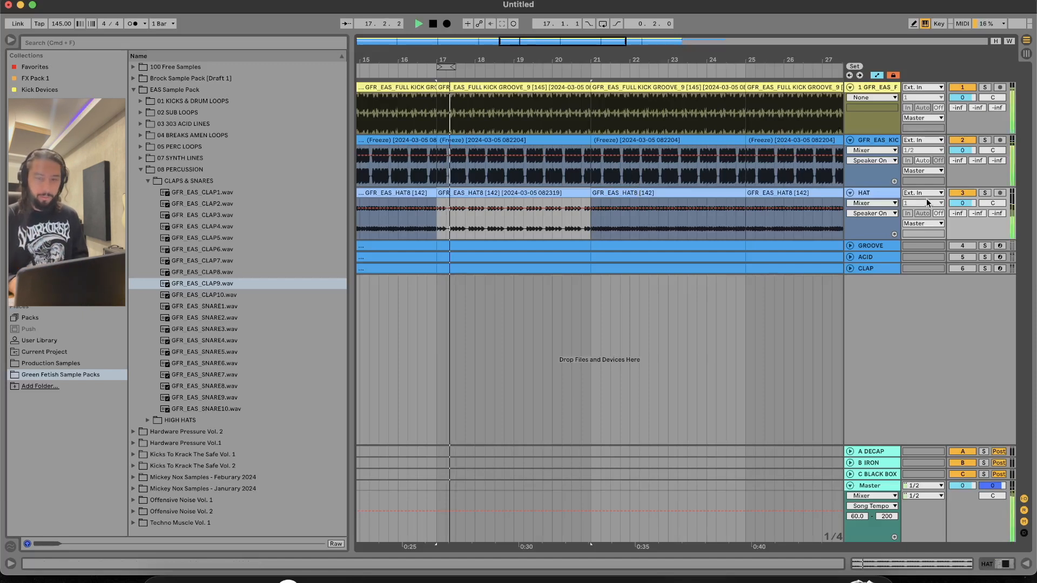
left_click(448, 173)
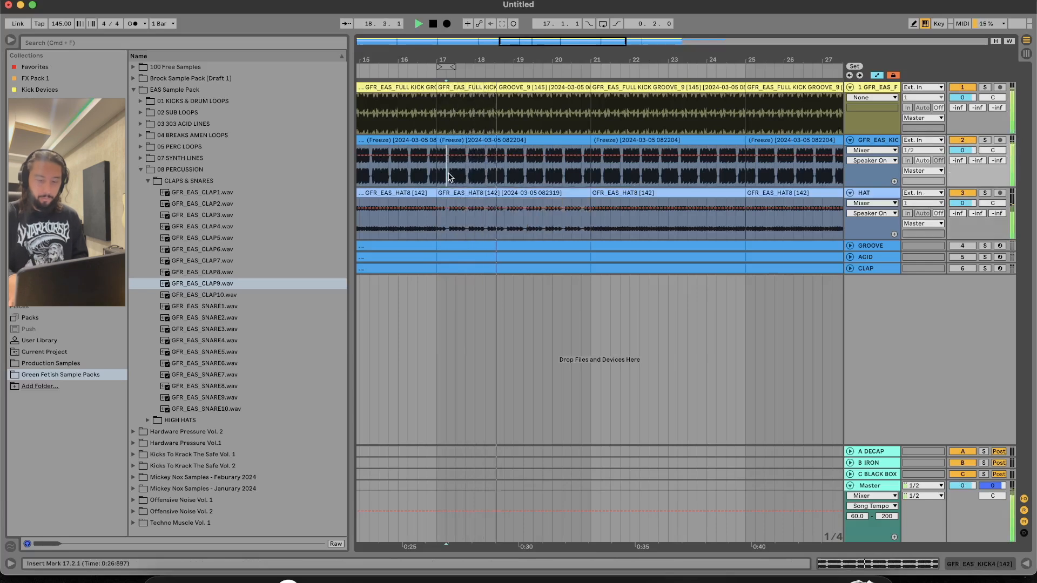
key("plus")
key("plus")
key("space")
Step: Examine the full arrangement from bar 1 to the freeze tail of the kick layer
key("minus")
key("minus")
key("minus")
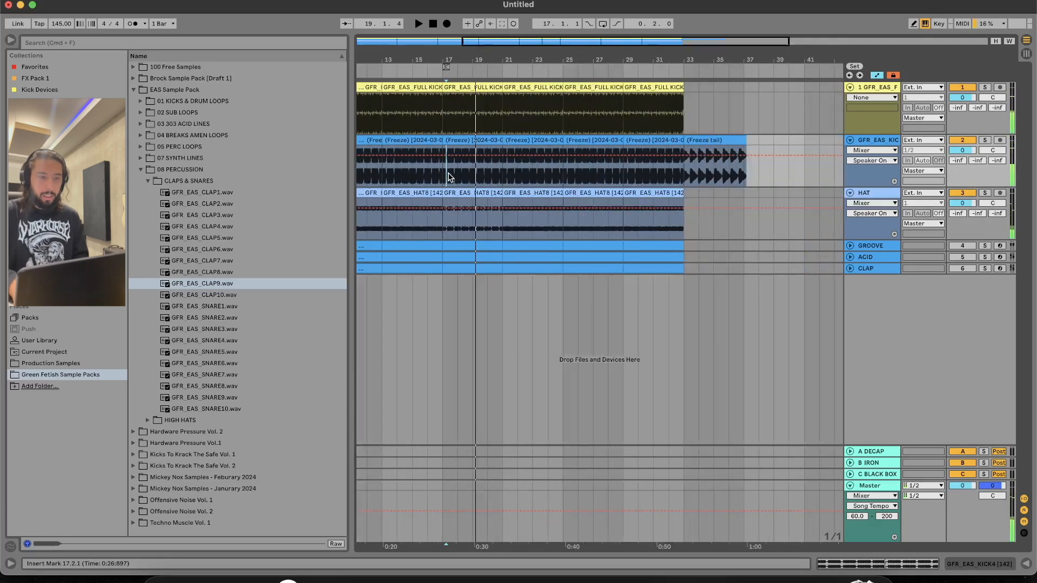
scroll(449, 173, "left", 5)
left_click(448, 173)
key("minus")
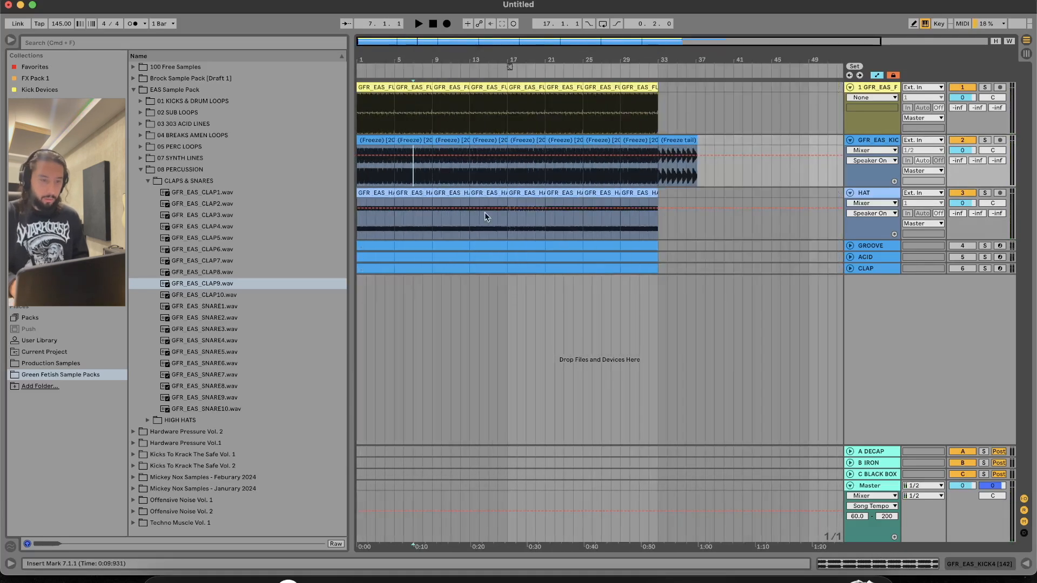
Step: Repeat the kick layer and HAT pattern from bars 17–21 across bars 1 to 33 and remove the kick layer's freeze tail
left_click_drag(510, 225, 545, 162)
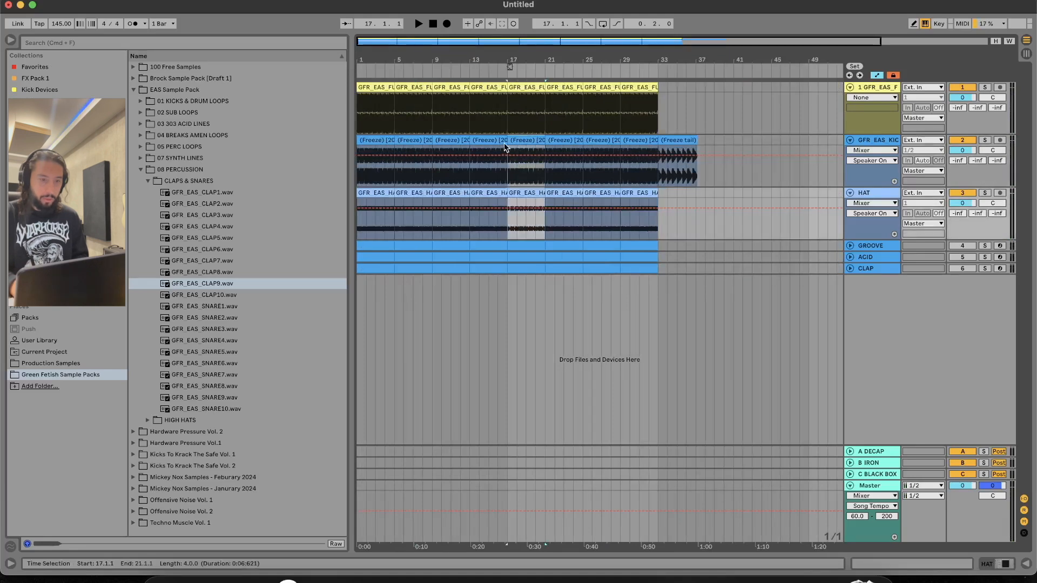
left_click(358, 175)
key("super+v")
key("super+d")
key("super+d")
key("super+d")
key("super+d")
key("super+d")
key("super+d")
key("super+d")
left_click_drag(781, 132, 661, 143)
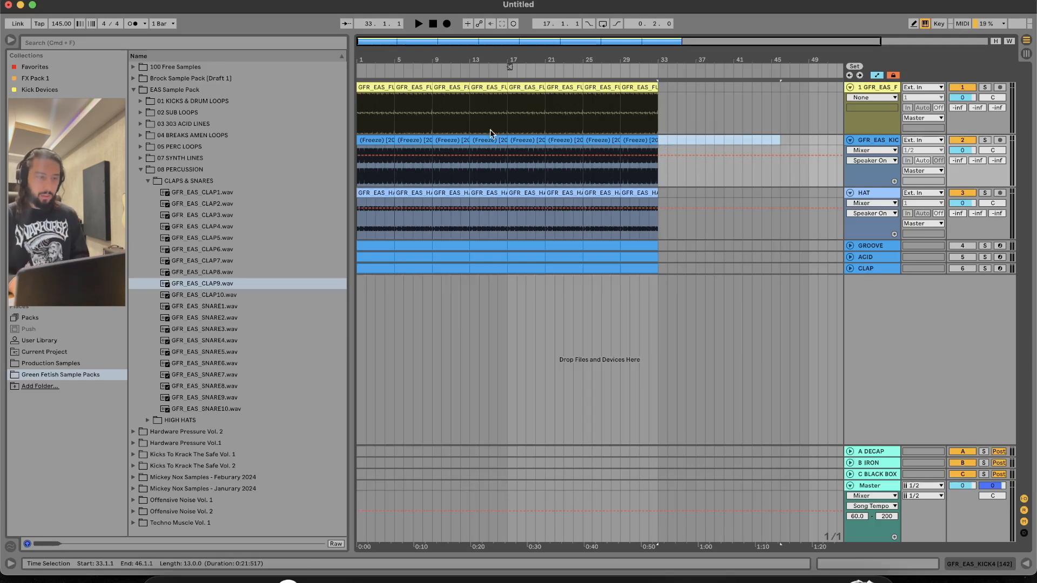
Step: Play the repeated kick layer and hat pattern from bar 1
left_click(392, 148)
left_click(388, 141)
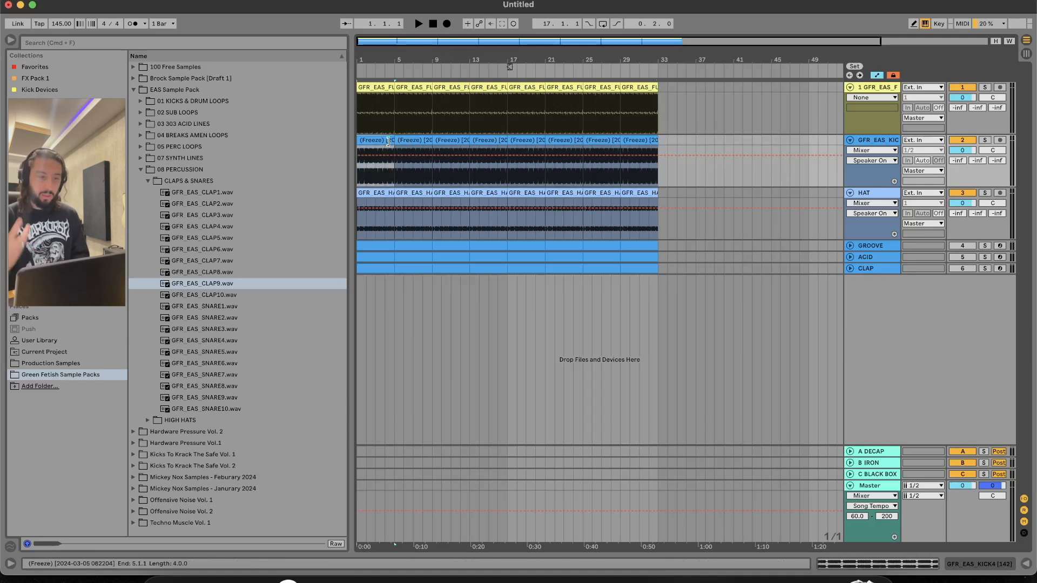
key("space")
left_click(506, 178)
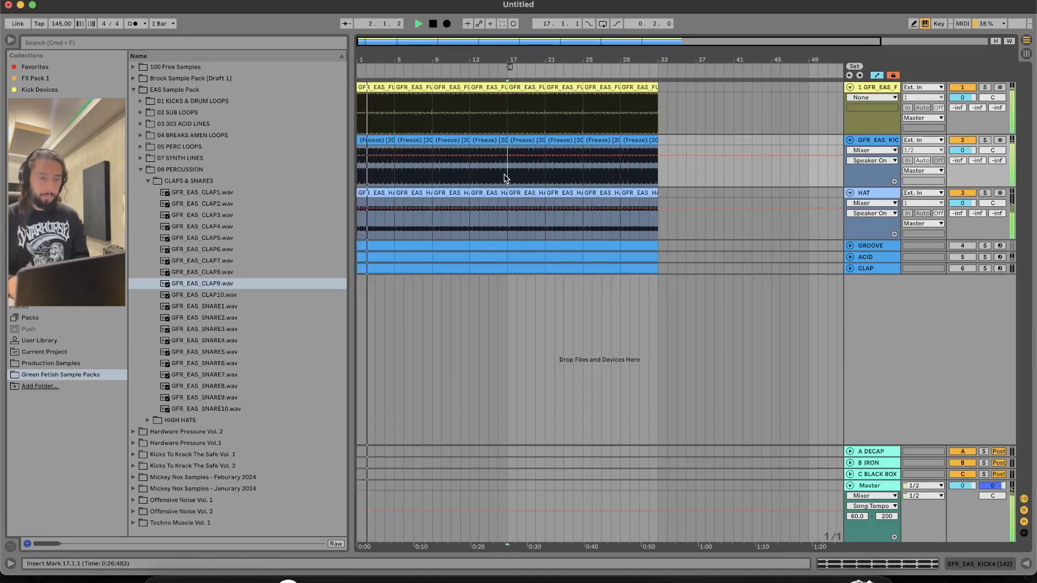
Step: Solo and unfold the GROOVE track with its devices shown, and loop bars 17 to 33
left_click(985, 246)
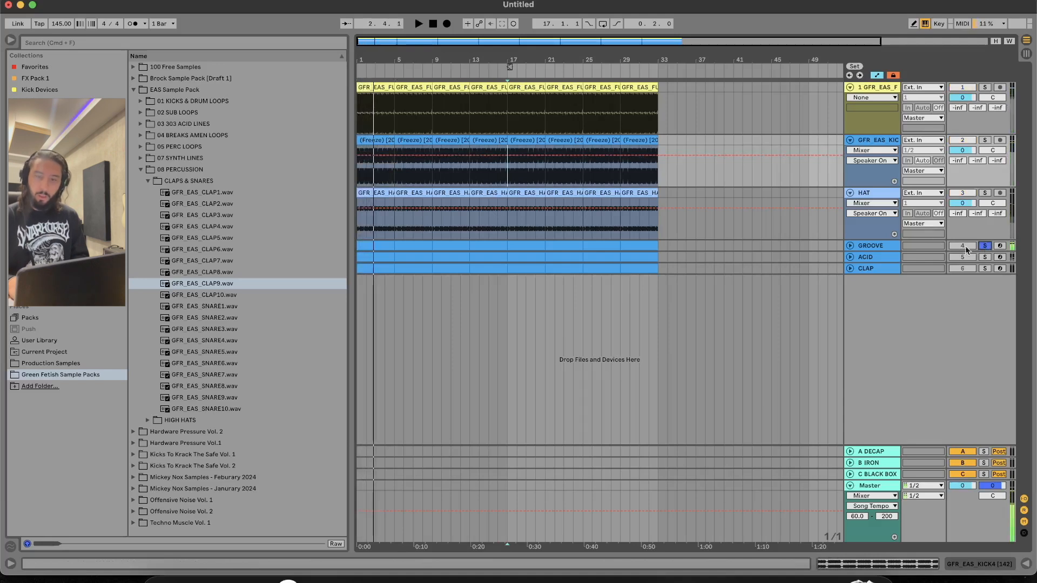
left_click(849, 246)
left_click_drag(538, 252, 534, 250)
key("super+l")
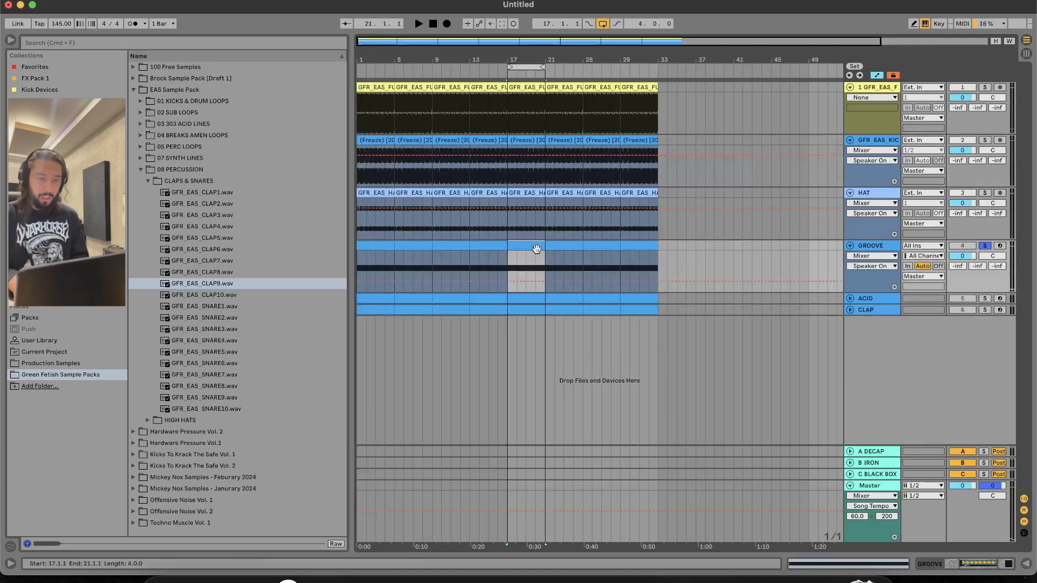
left_click(977, 564)
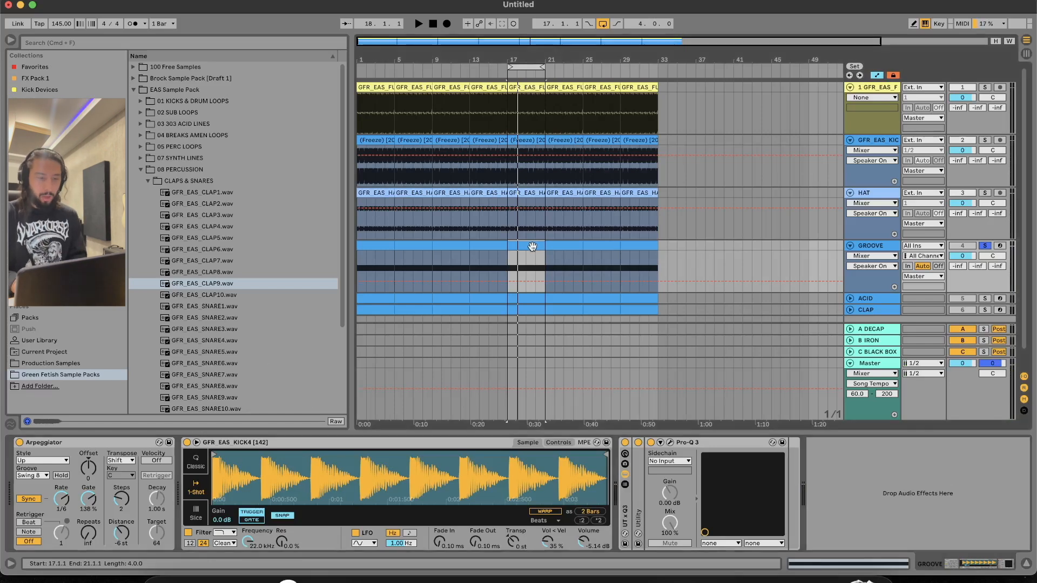
left_click_drag(542, 65, 656, 66)
Step: Set the GROOVE arpeggiator's synced rate to 1/64 and play the track
left_click(890, 257)
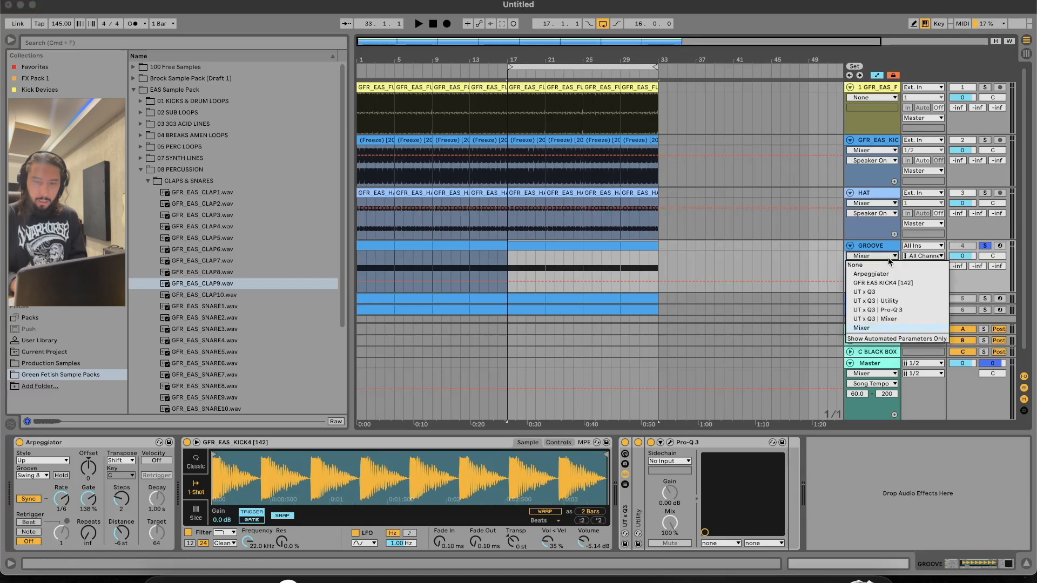
left_click(597, 263)
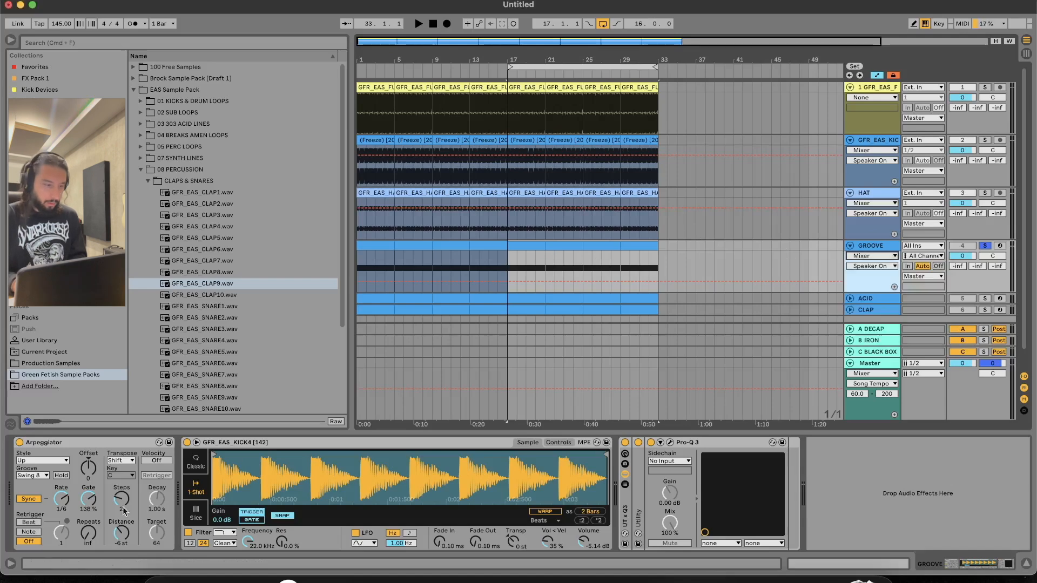
left_click(89, 500)
mouse_move(67, 500)
left_mouse_down()
mouse_move(67, 487)
mouse_move(67, 506)
left_mouse_up()
key("space")
key("space")
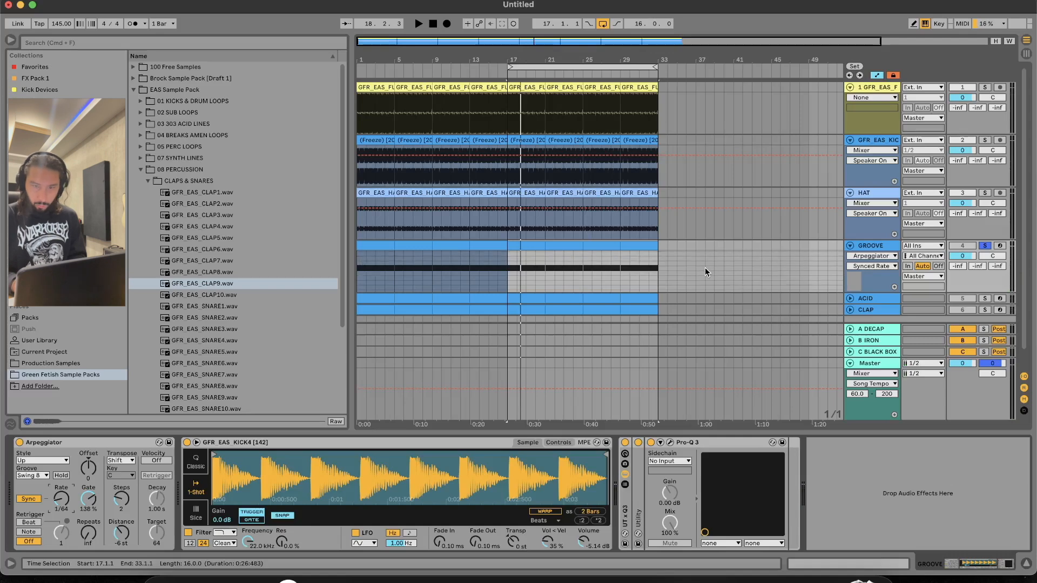
Step: Draw synced-rate automation on GROOVE between bars 17 and 21 with a peak of 1/4 near bar 19, and enlarge the track
left_click(576, 257)
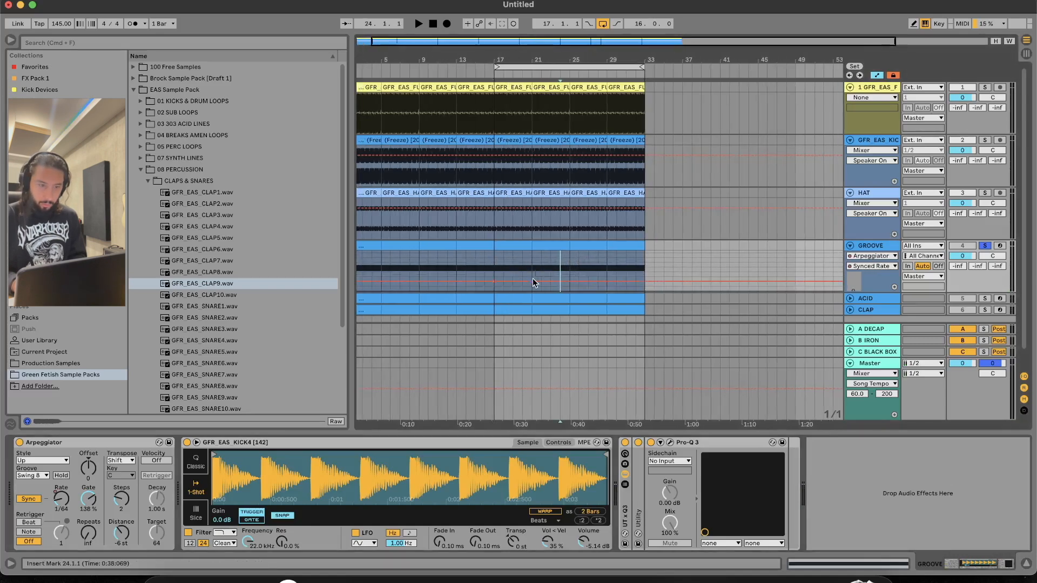
key("plus")
key("plus")
scroll(535, 280, "left", 5)
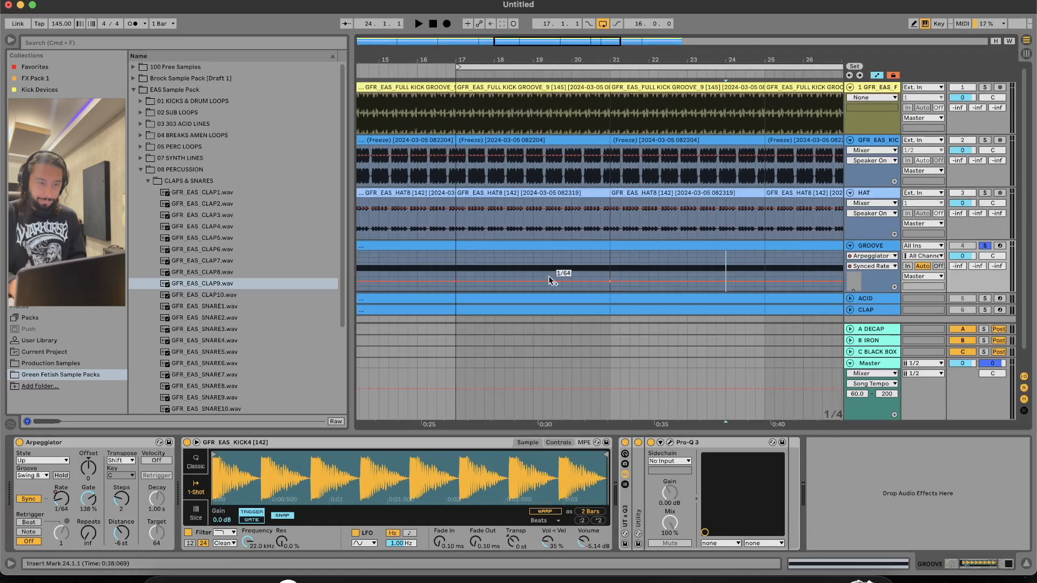
left_click_drag(484, 281, 534, 253)
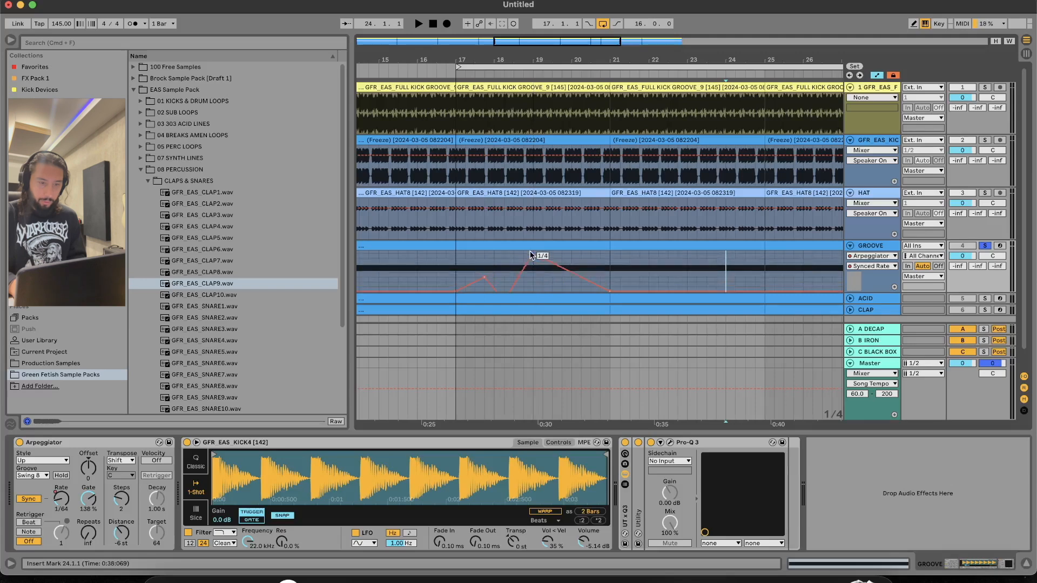
left_click(1027, 564)
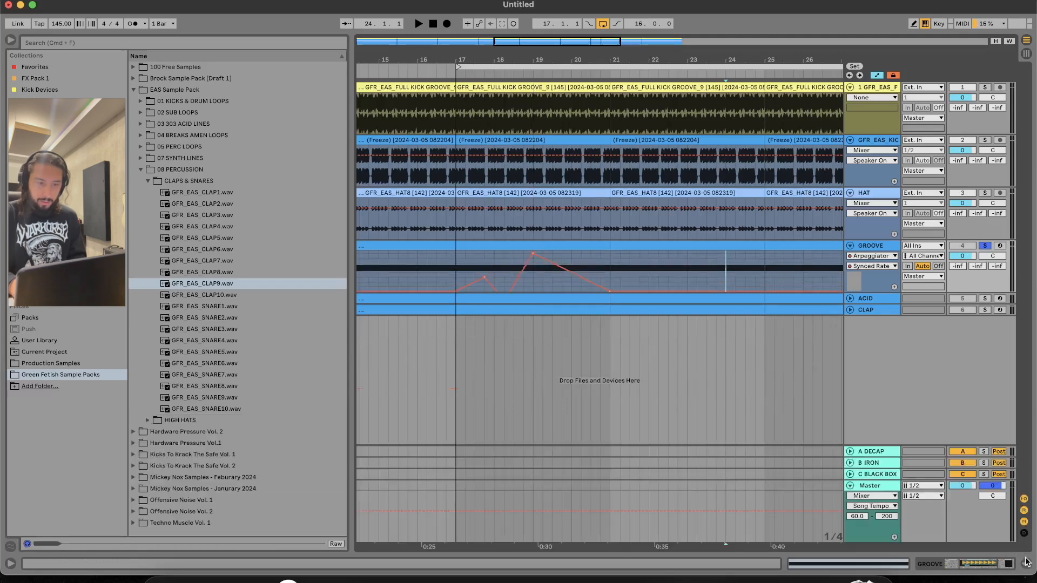
scroll(602, 284, "down", 1)
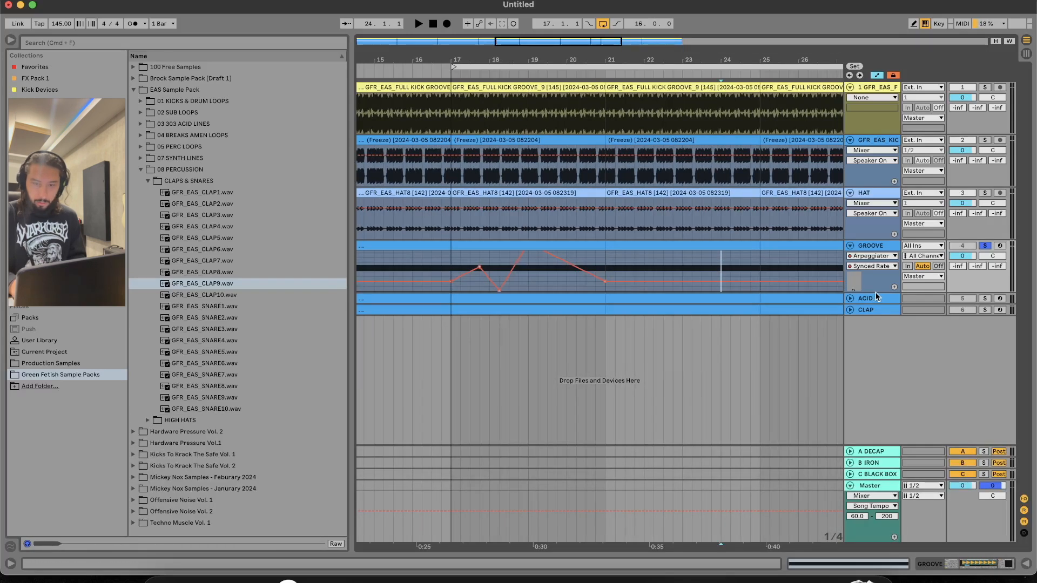
left_click_drag(876, 292, 877, 353)
Step: Play GROOVE from bar 17 and add an abrupt drop after the first synced-rate automation peak
left_click(451, 346)
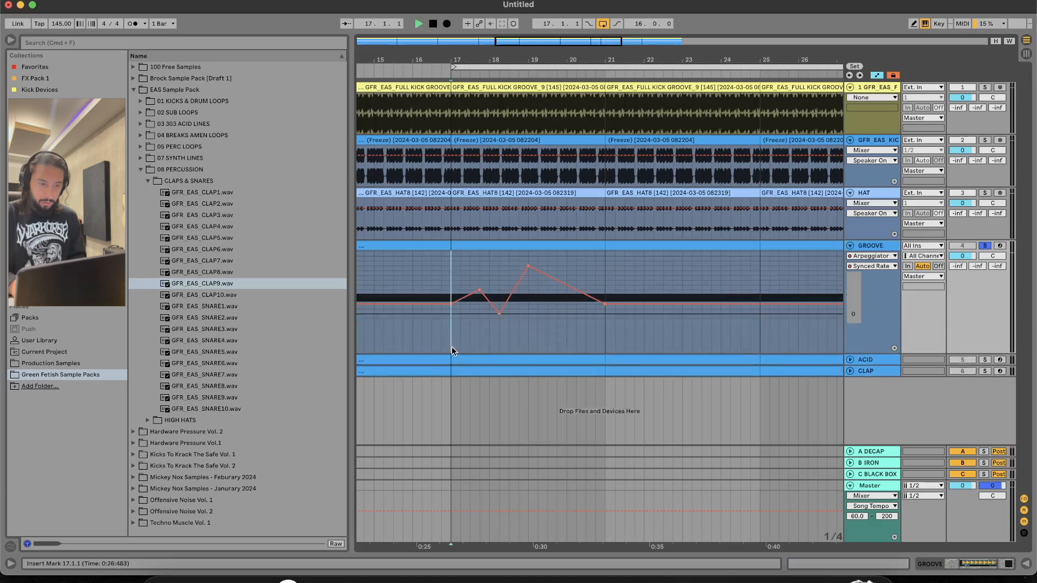
key("space")
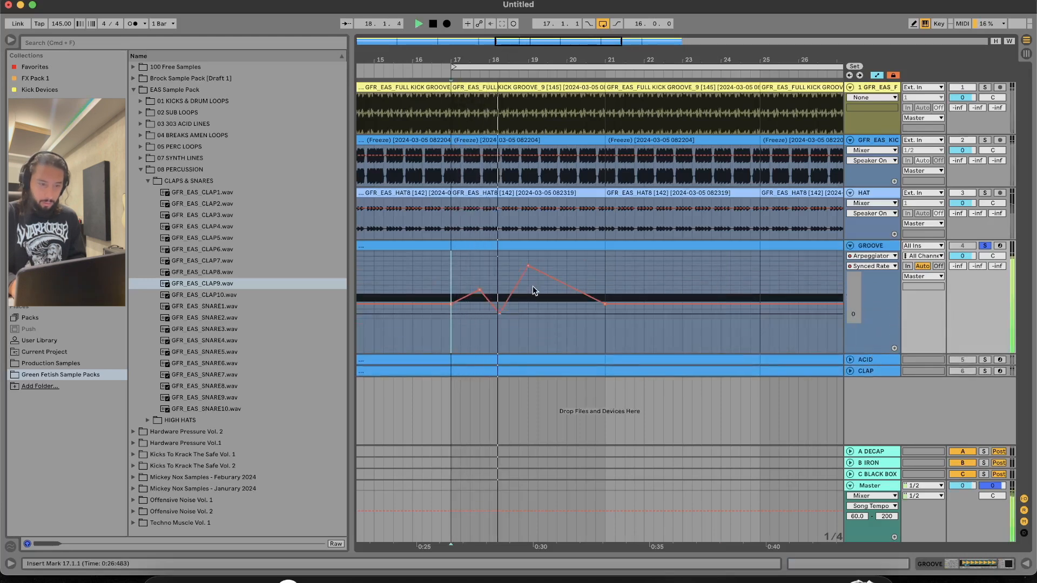
left_click_drag(489, 301, 479, 311)
key("space")
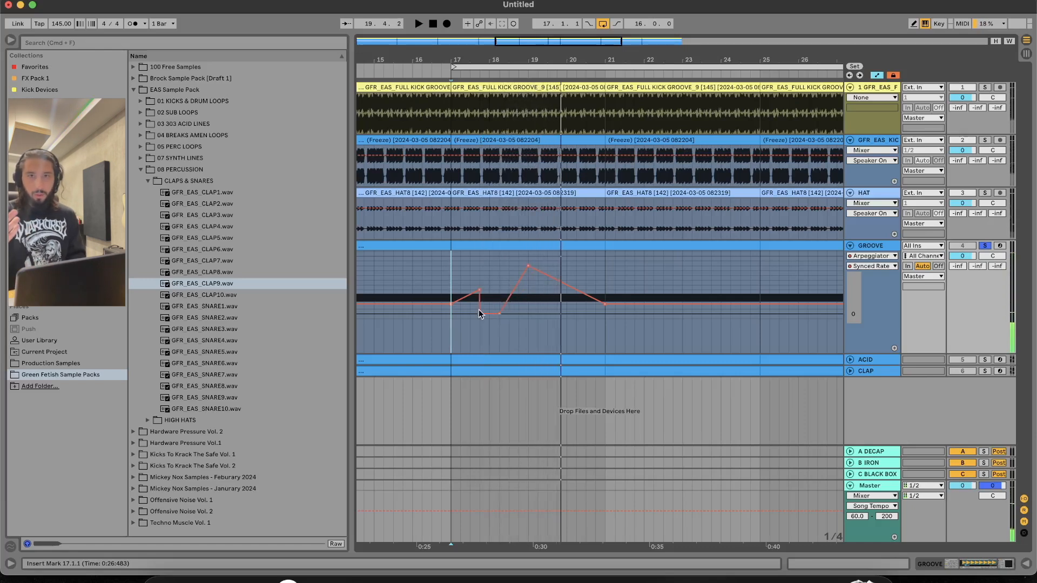
key("space")
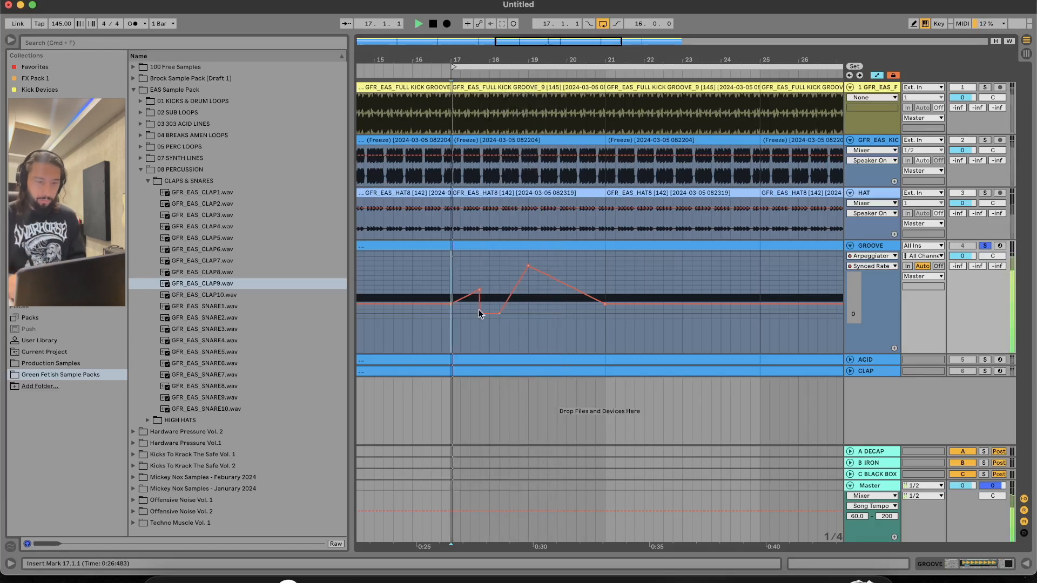
Step: Extend the synced-rate automation with a sharp drop at bar 19 and another peak before bar 21, and play it
left_click_drag(546, 274, 455, 263)
key("space")
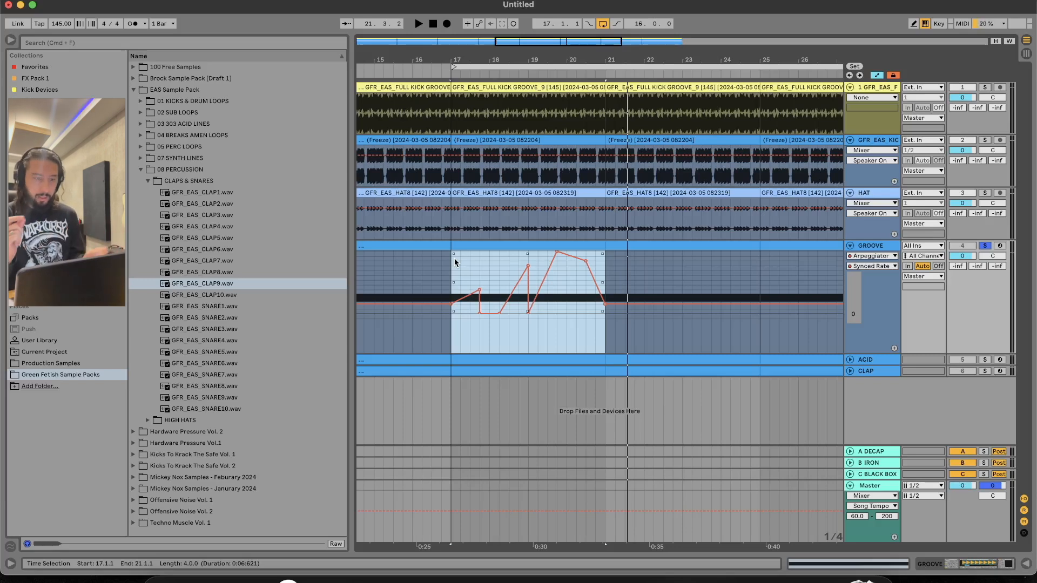
key("space")
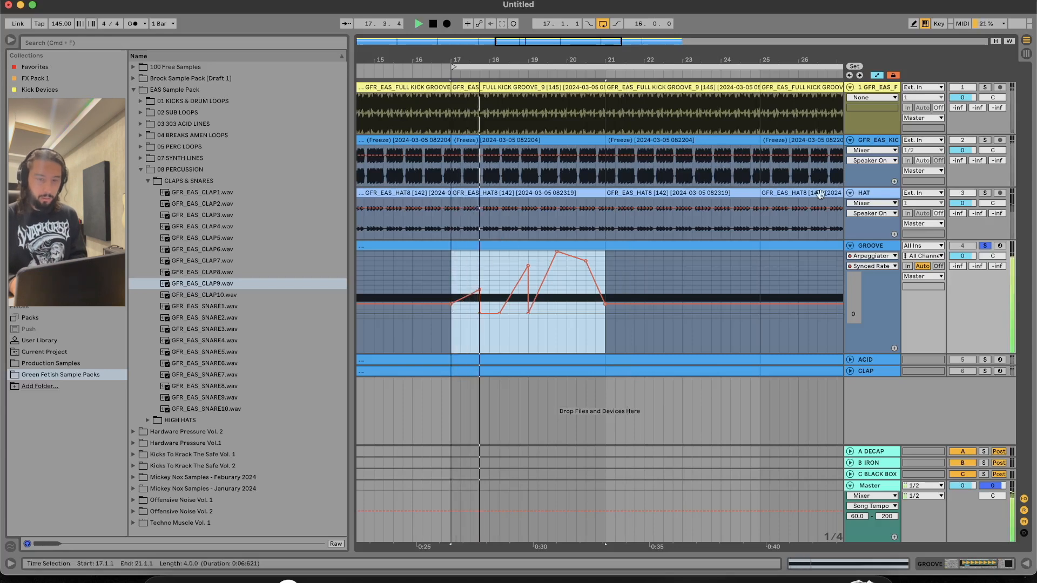
Step: Freeze and flatten the GROOVE track, and consolidate its audio from bar 17 to 21
right_click(510, 251)
left_click(587, 405)
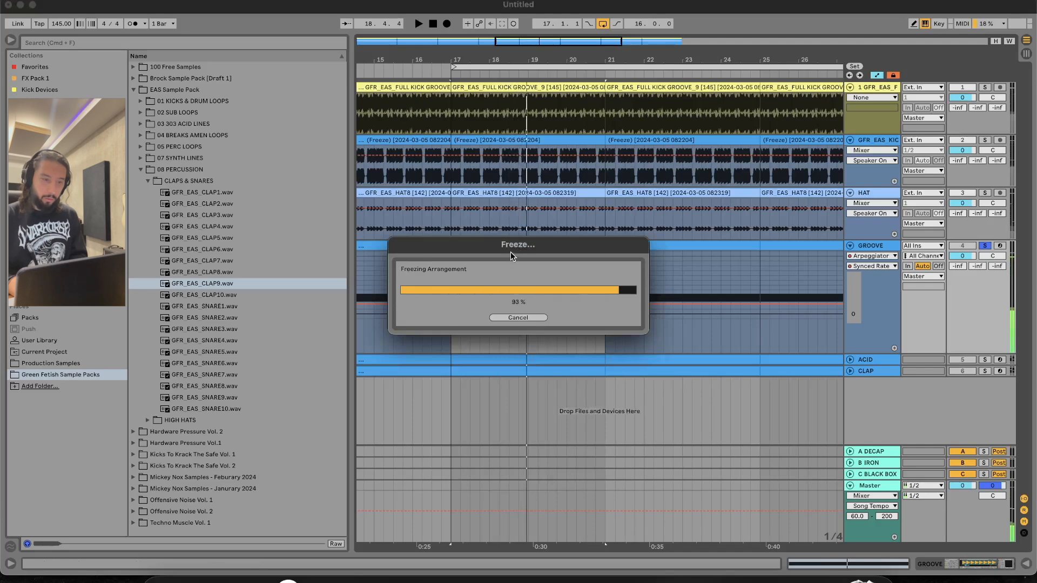
right_click(510, 252)
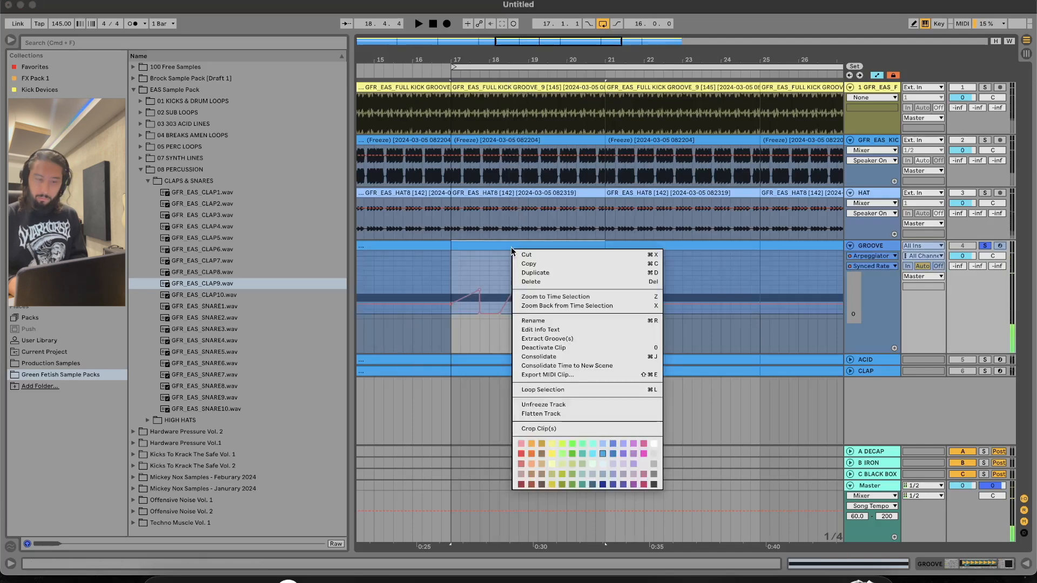
left_click(568, 413)
mouse_move(460, 280)
left_mouse_down()
mouse_move(609, 284)
mouse_move(448, 282)
left_mouse_up()
key("super+j")
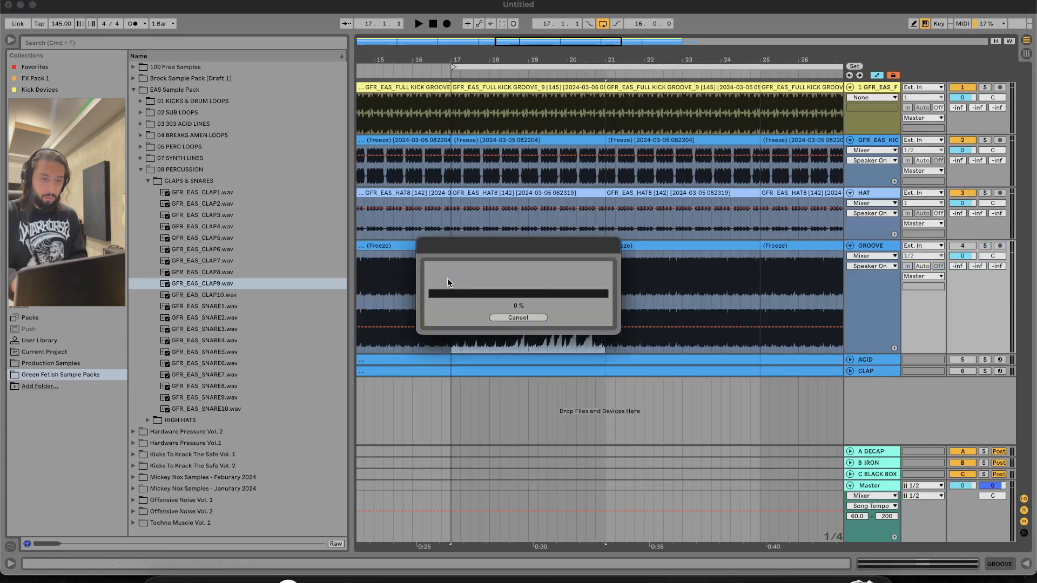
Step: Delete the GROOVE clips immediately before bar 17 and between bars 21 and 25
left_click(446, 250)
key("Delete")
left_click(610, 246)
key("Delete")
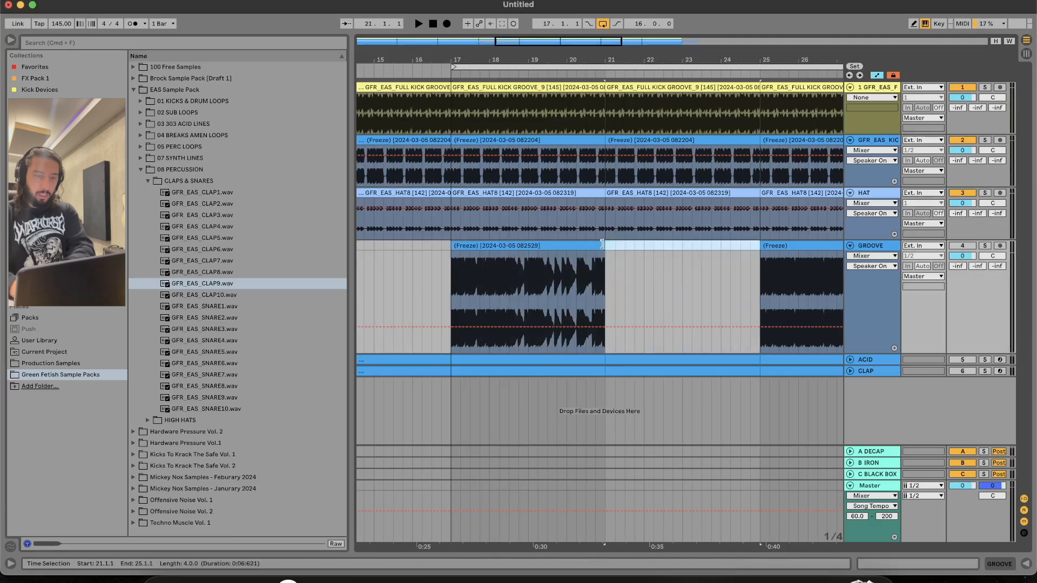
Step: Solo the flattened GROOVE track and play its clip from bar 17
left_click(599, 244)
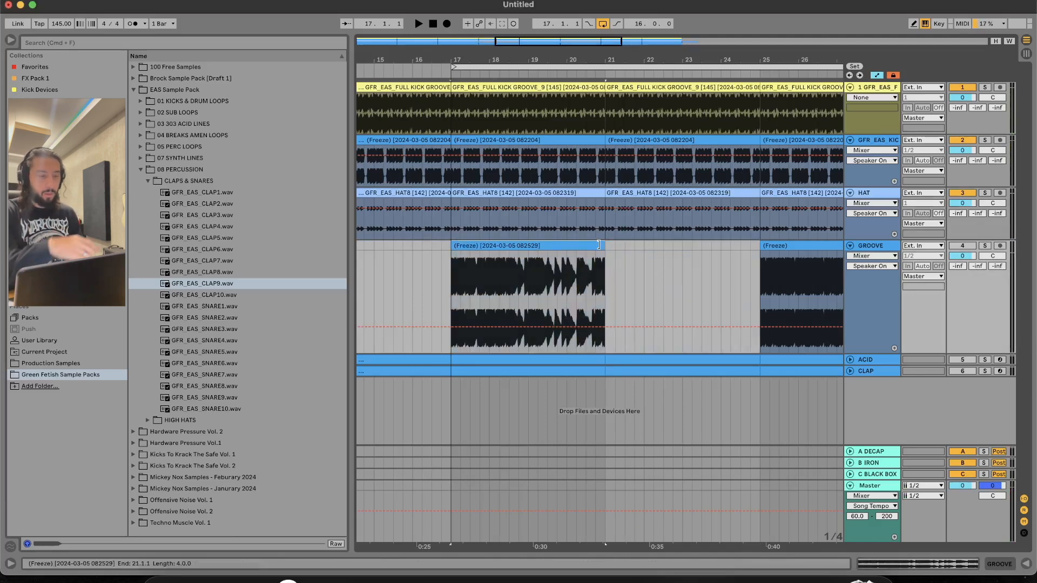
left_click(985, 245)
key("space")
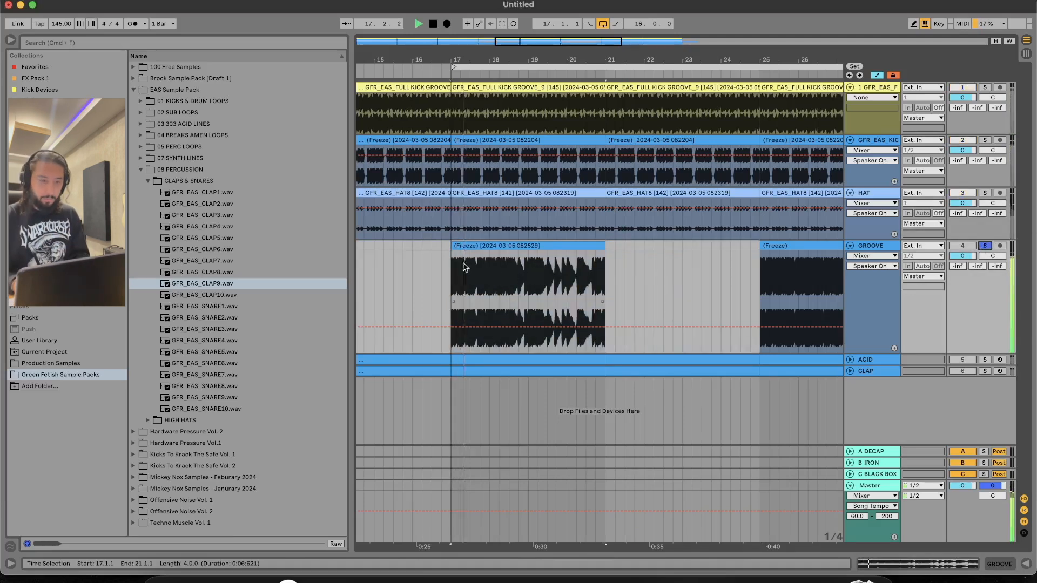
Step: Loop the beat from 17.1 to 17.2 and play GROOVE soloed together with the full kick groove track
scroll(452, 268, "up", 3)
scroll(452, 269, "up", 3)
left_click_drag(452, 268, 613, 267)
key("super+l")
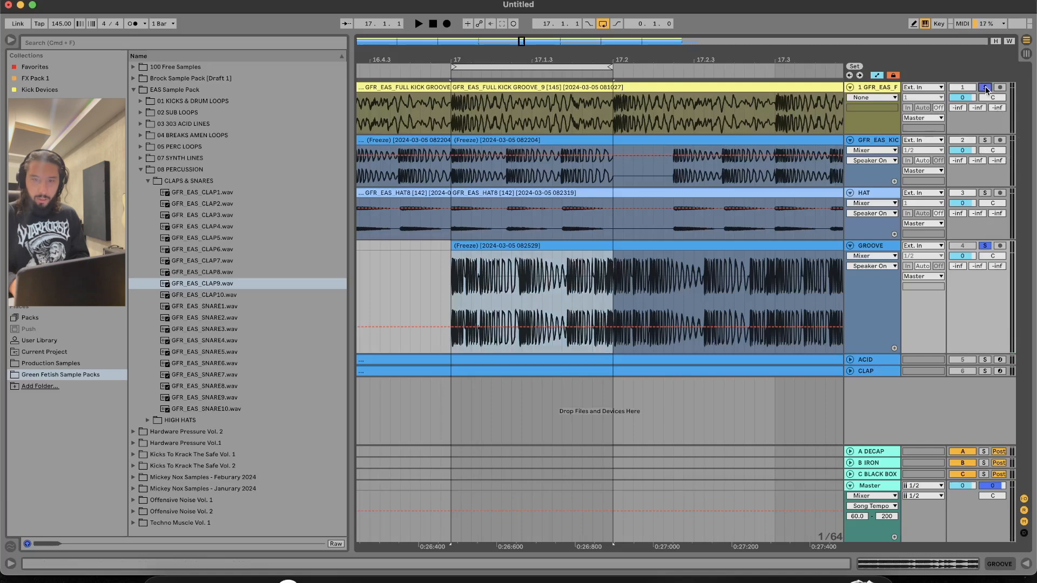
key("space")
key("space")
Step: Switch off the automation display and play the looped first beat of bar 17
left_click(471, 277)
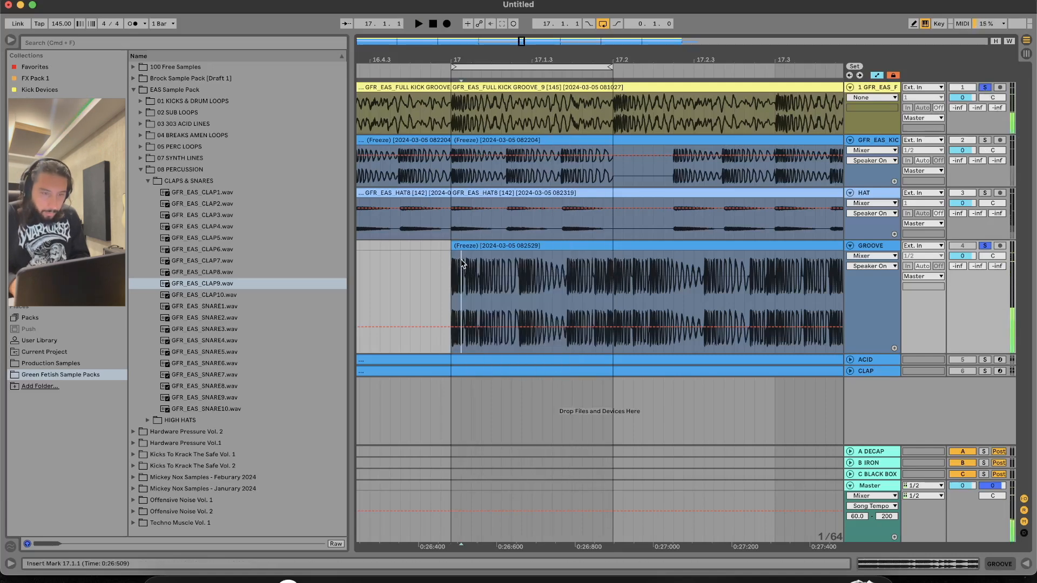
left_click(874, 73)
left_click(491, 331)
mouse_move(454, 257)
left_mouse_down()
mouse_move(602, 253)
mouse_move(528, 262)
mouse_move(568, 254)
mouse_move(607, 267)
mouse_move(606, 288)
mouse_move(535, 254)
mouse_move(448, 251)
left_mouse_up()
key("space")
key("space")
Step: Split the GROOVE clip at the hit just before 17.1.4
key("plus")
key("plus")
key("plus")
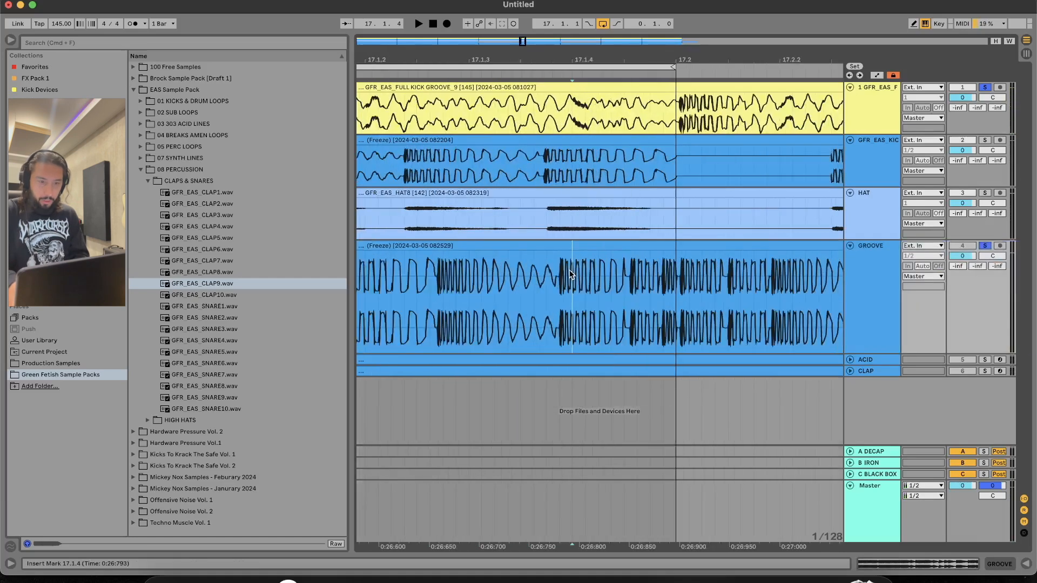
left_click(550, 284)
key("super+e")
key("minus")
key("minus")
key("minus")
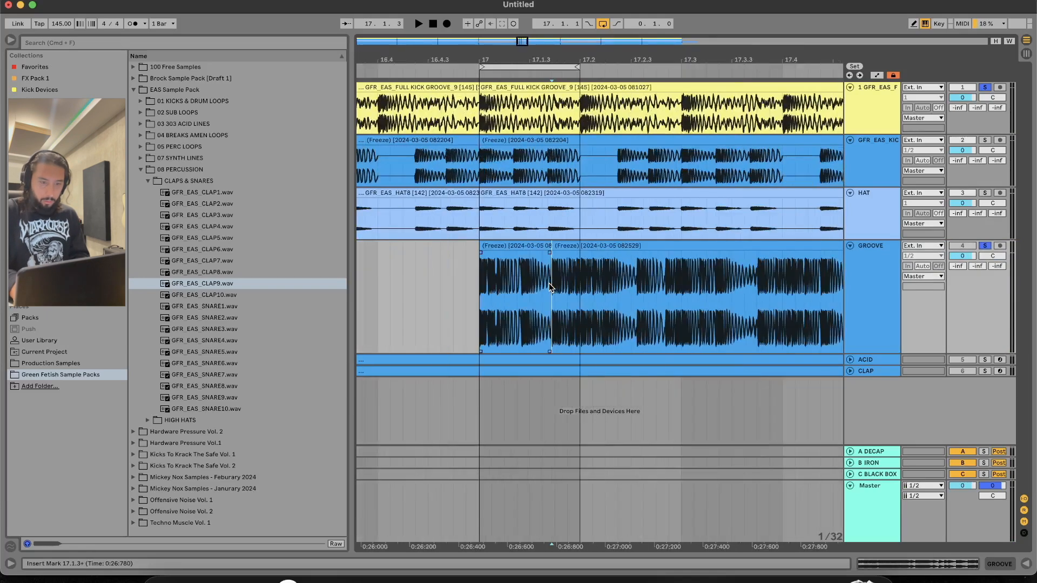
Step: Move the second part of the split GROOVE clip to start at 17.1.2 and play the result
left_click_drag(576, 245, 541, 247)
left_click(486, 253)
left_click(494, 247)
key("space")
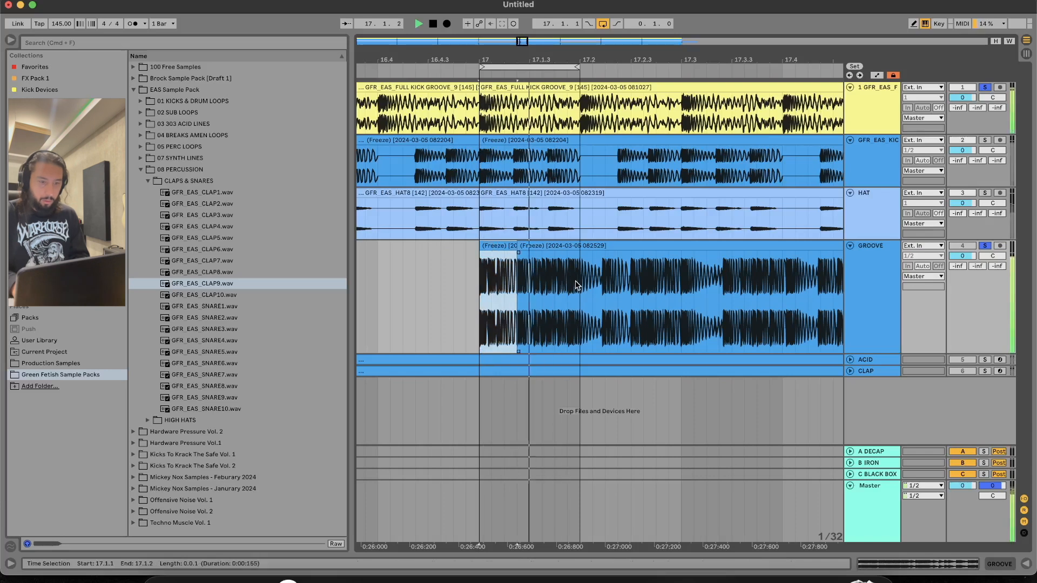
left_click(558, 283)
key("space")
Step: Add a short fade-in to the first GROOVE piece and consolidate the track from 17.1.1 to 17.2.1
left_click_drag(579, 281, 487, 252)
left_click(517, 277)
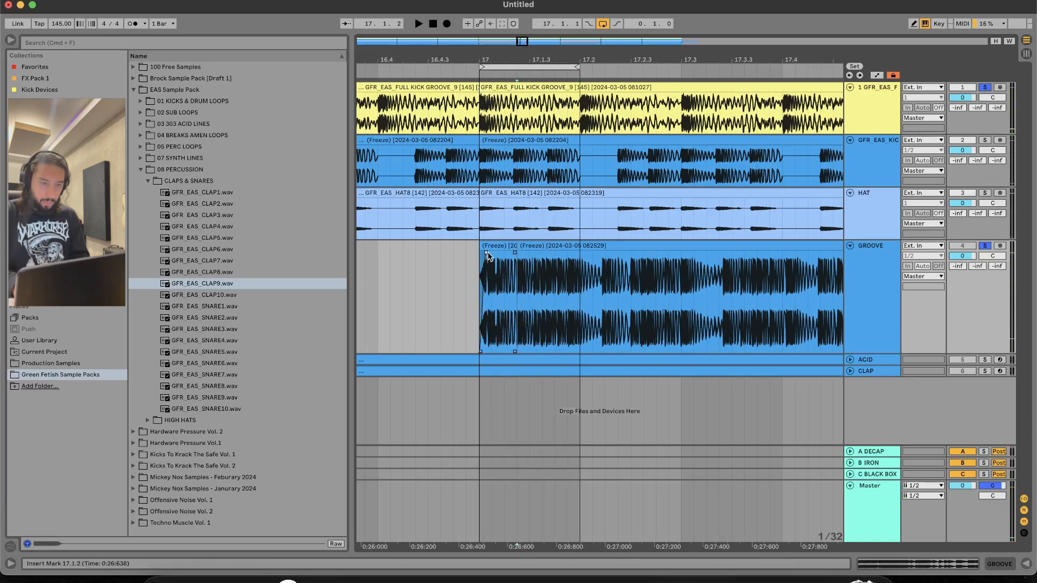
left_click_drag(583, 296, 479, 296)
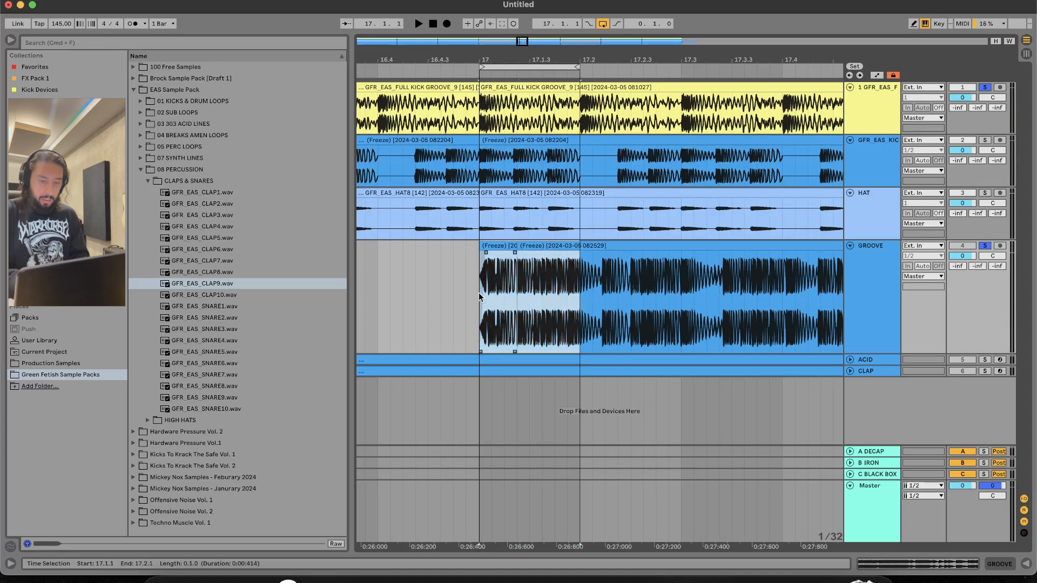
key("super+j")
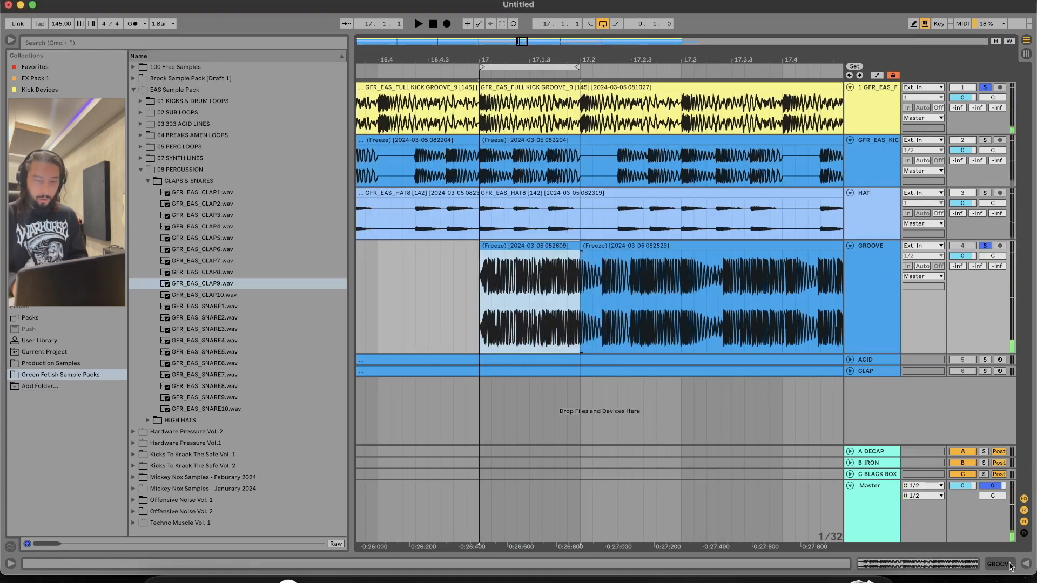
Step: Play the looped beat and load the UT x Q3.adg rack onto the GROOVE track
key("space")
key("shift+Tab")
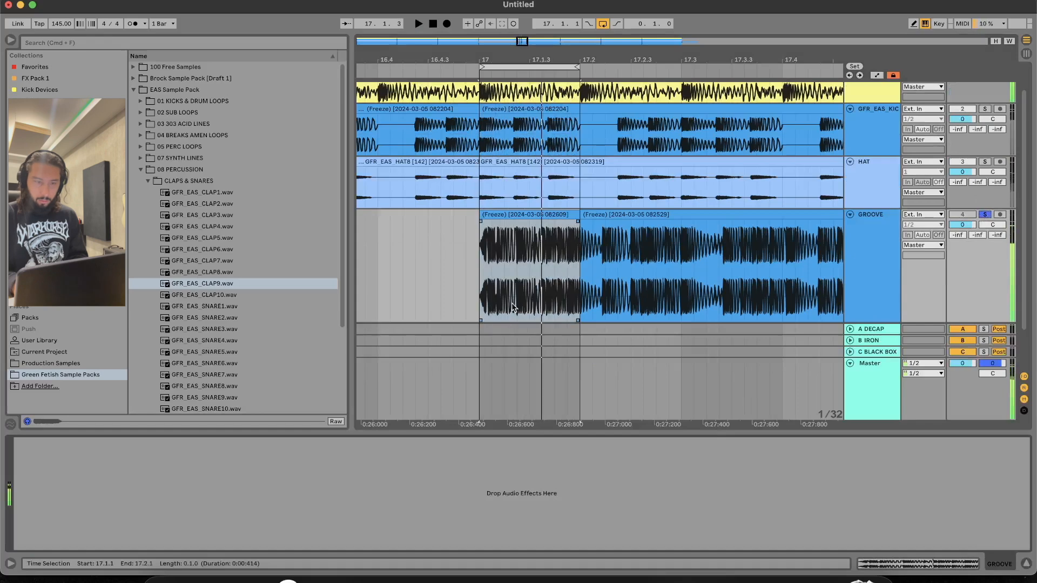
key("space")
left_click(41, 101)
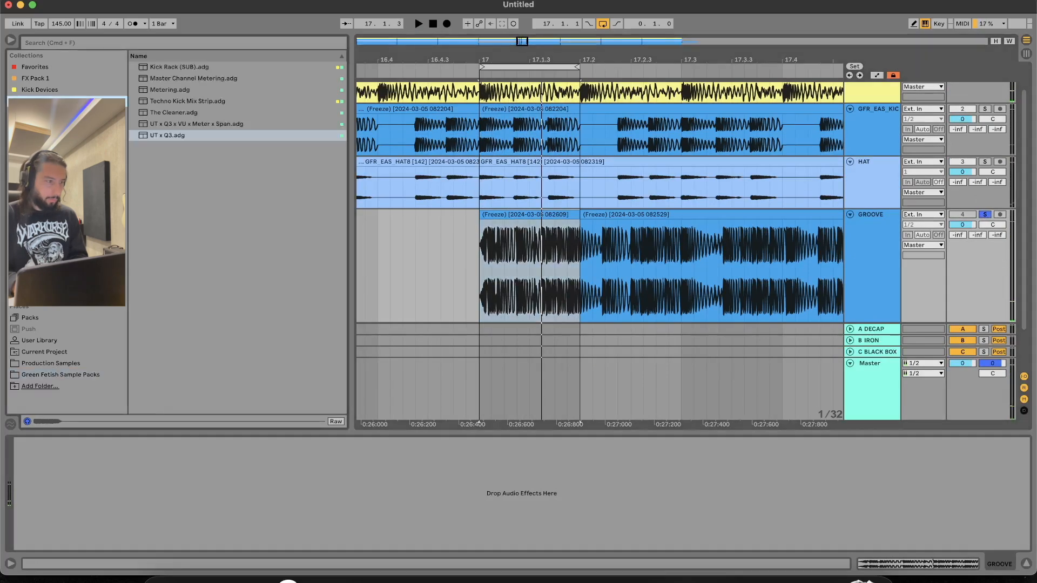
double_click(180, 133)
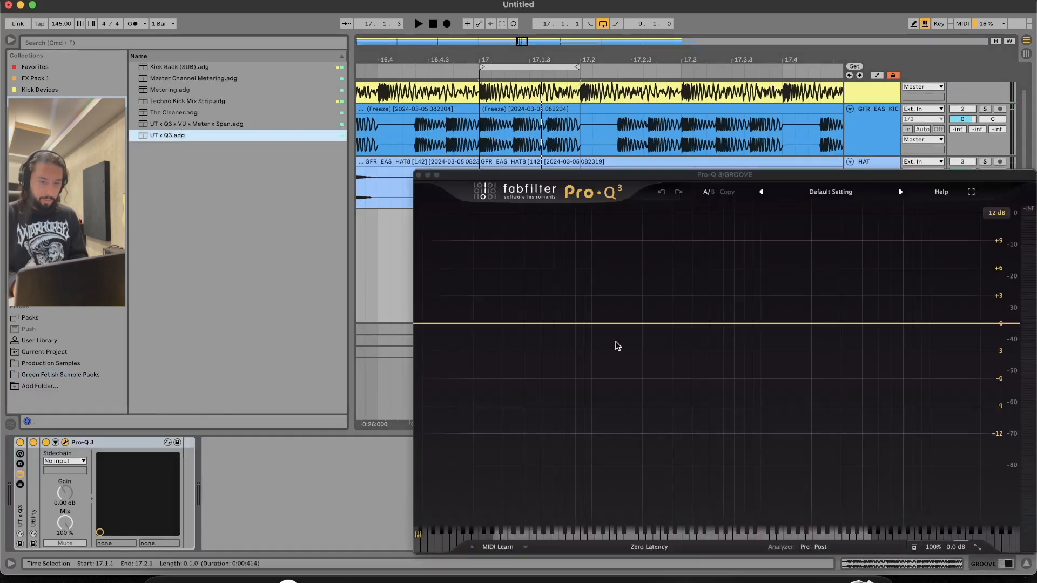
Step: Add an 18 dB/oct high cut at about 258 Hz in the GROOVE track's Pro-Q 3 while the loop plays
key("space")
left_click_drag(975, 328, 662, 318)
left_click(668, 318, "alt+shift")
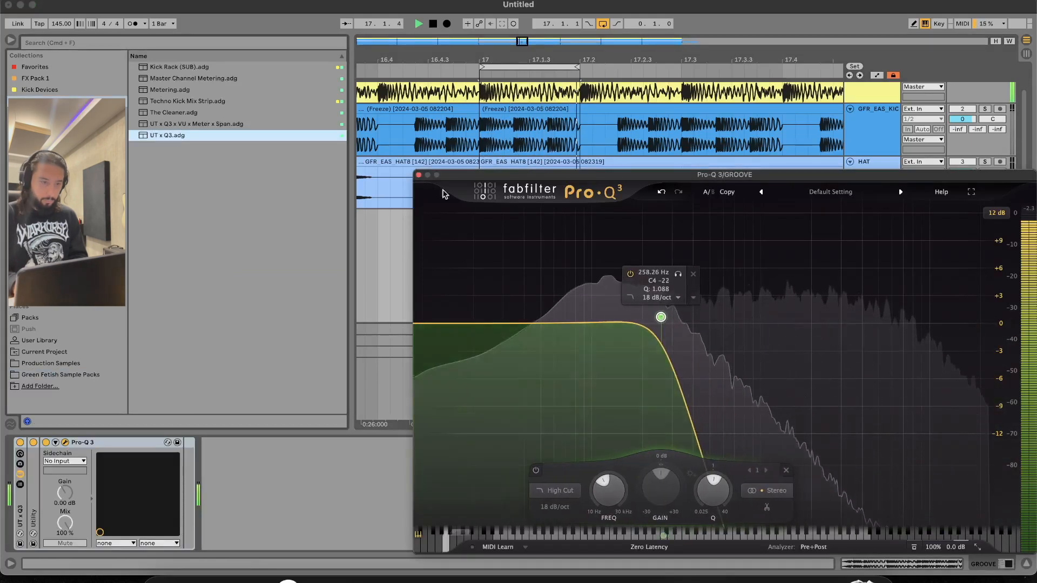
key("space")
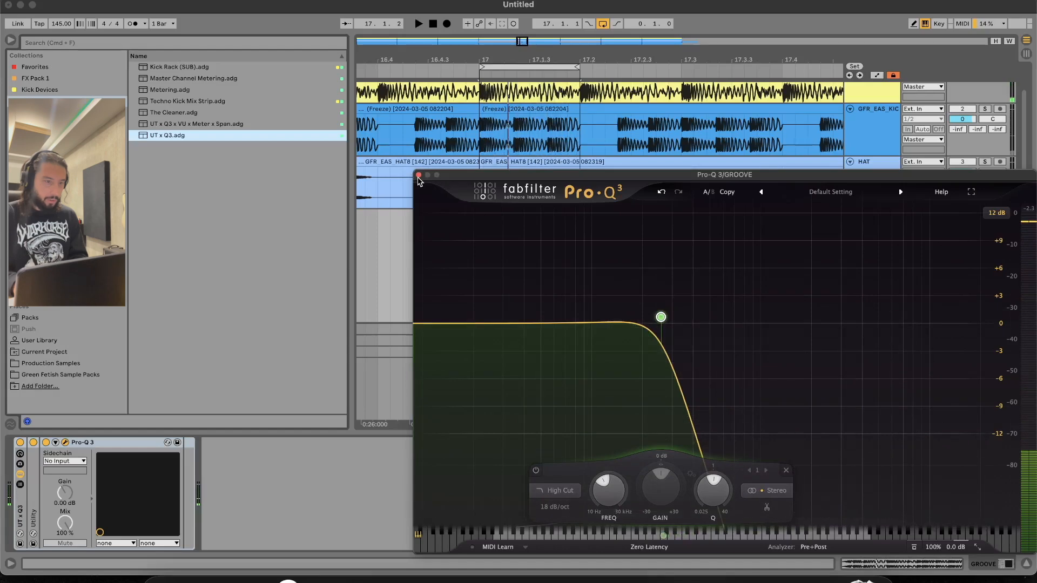
left_click(419, 176)
Step: Try duplicating the first half of the one-beat GROOVE clip, 17.1.1 to 17.1.3, over its second half
left_click(524, 265)
key("space")
left_click(526, 264)
left_click_drag(528, 260, 481, 259)
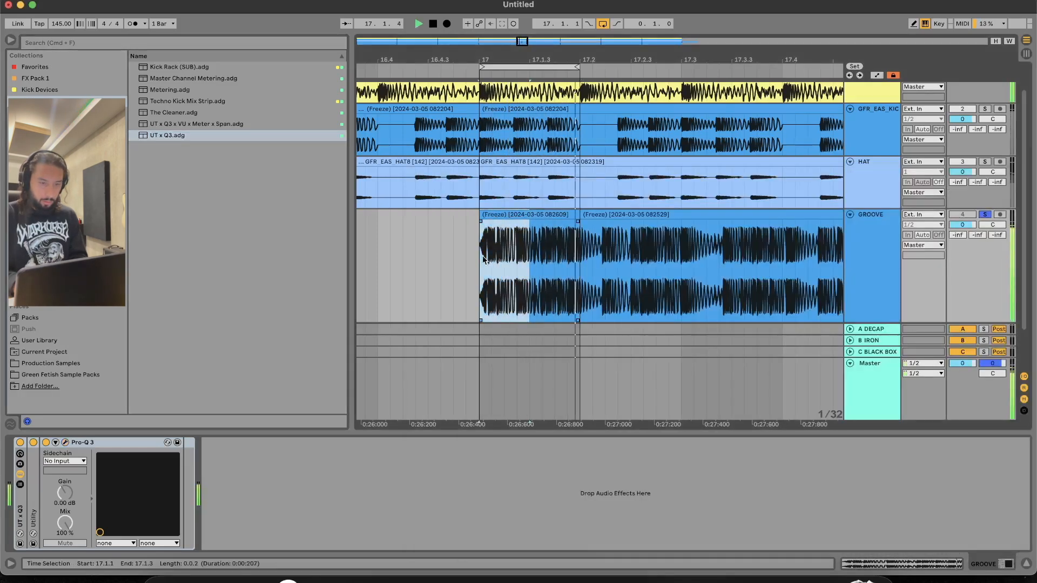
key("super+d")
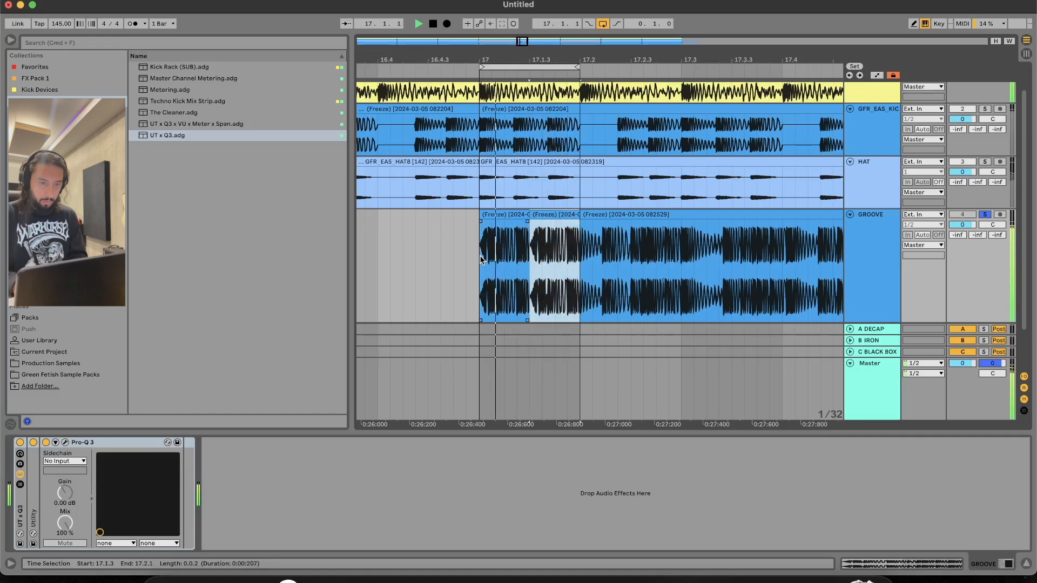
key("super+z")
left_click(519, 240)
key("space")
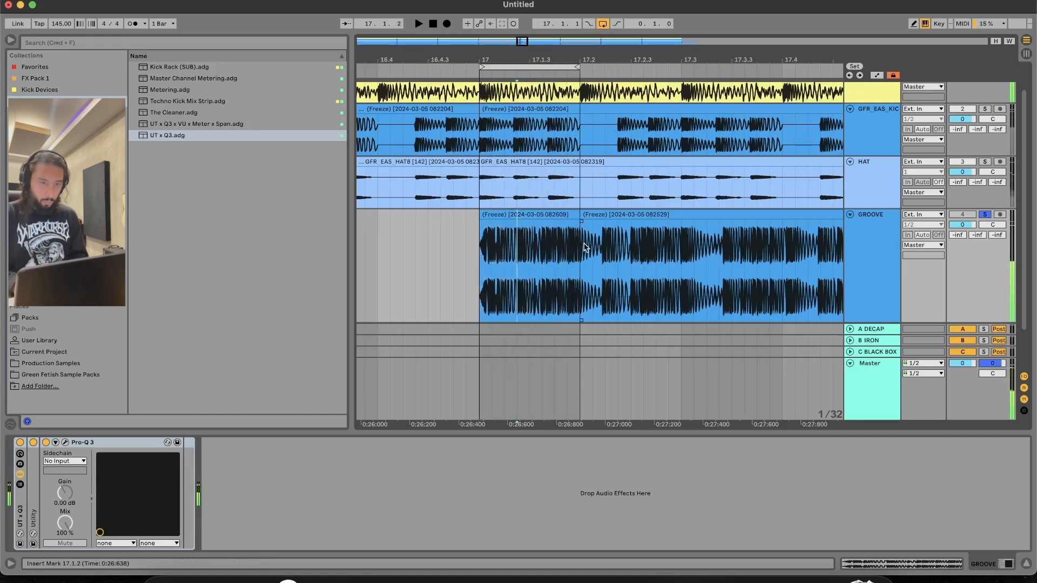
Step: Add the MICKEY NOX - THE KICK FUCKER.adg rack after the equalizer on GROOVE and lower the track volume to -7.0 dB
left_click(52, 91)
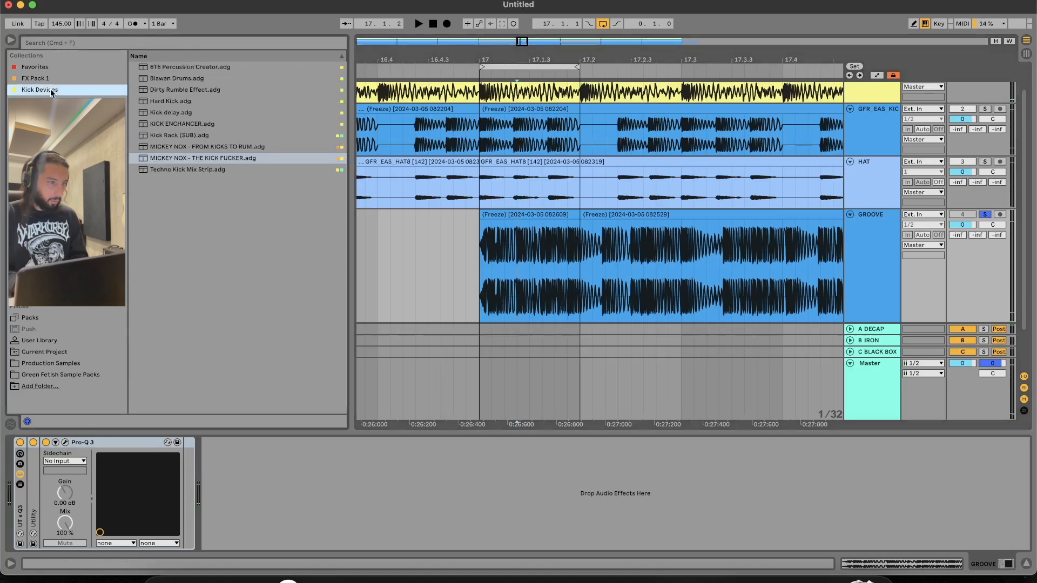
left_click_drag(181, 158, 180, 490)
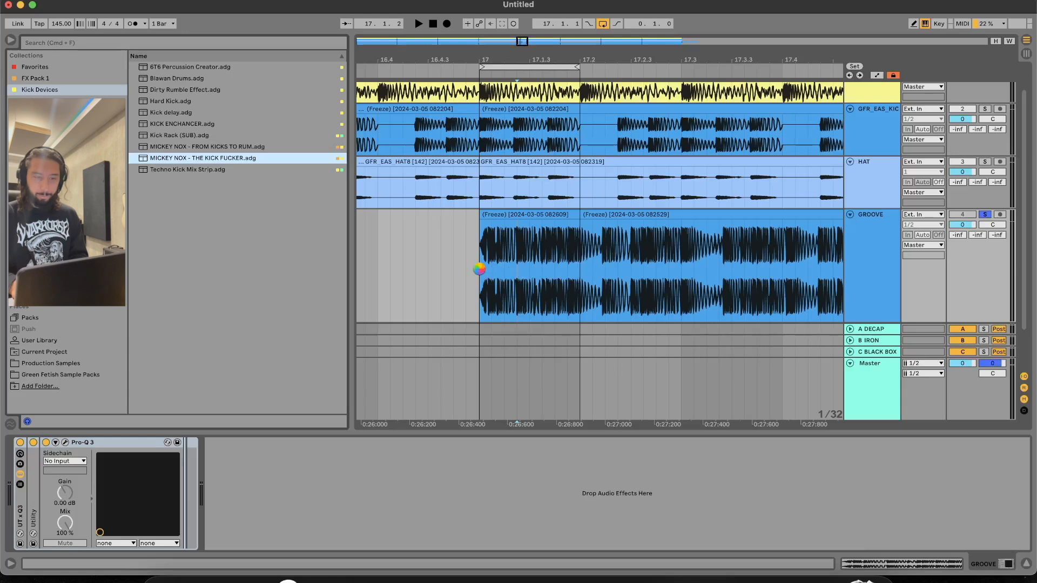
key("space")
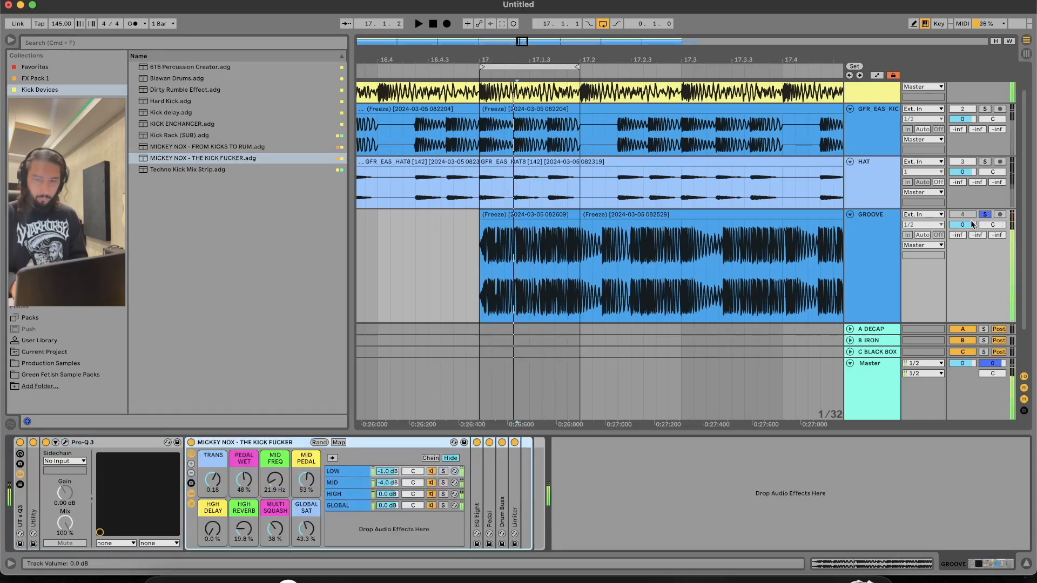
key("space")
key("space")
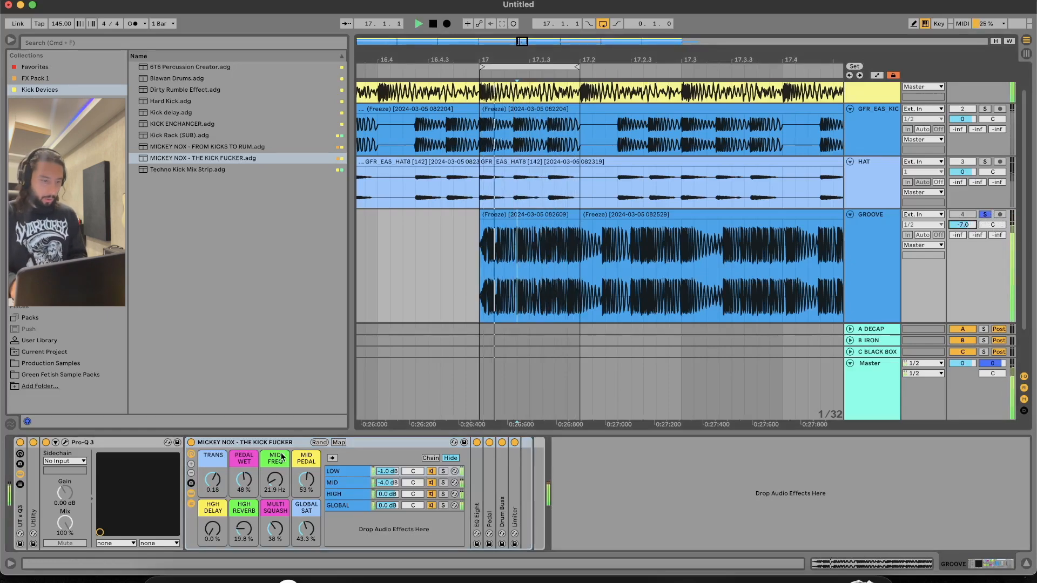
Step: Randomize the kick rack's macros during playback and switch off Pro-Q 3 on the GROOVE track
left_click(319, 443)
left_click(319, 443)
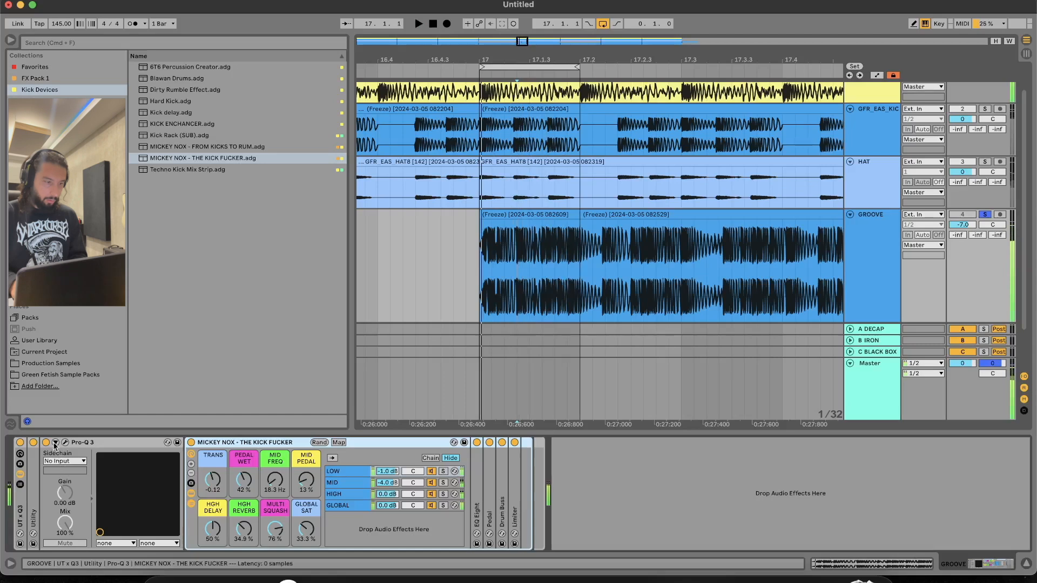
key("space")
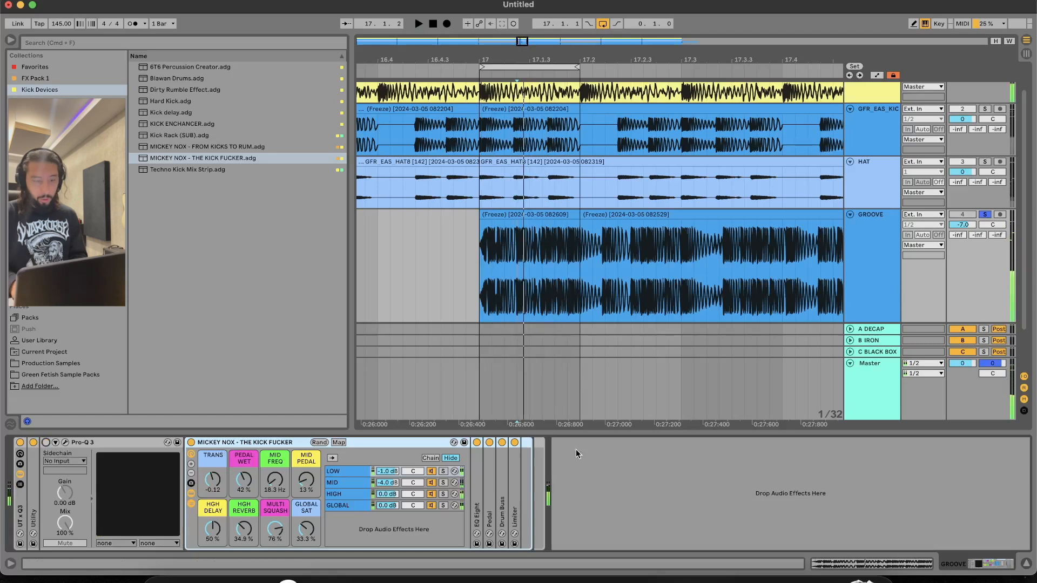
Step: Reduce HGH DELAY to 0.0 % and HGH REVERB to 9.45 %, and randomize the rack's macros twice more during playback
left_click_drag(238, 532, 219, 554)
key("space")
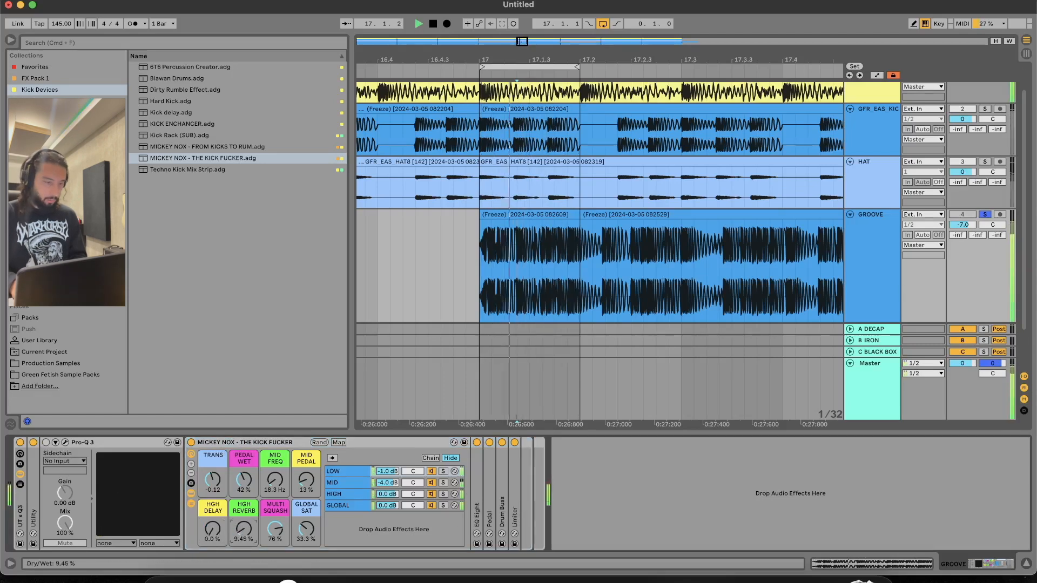
left_click(319, 443)
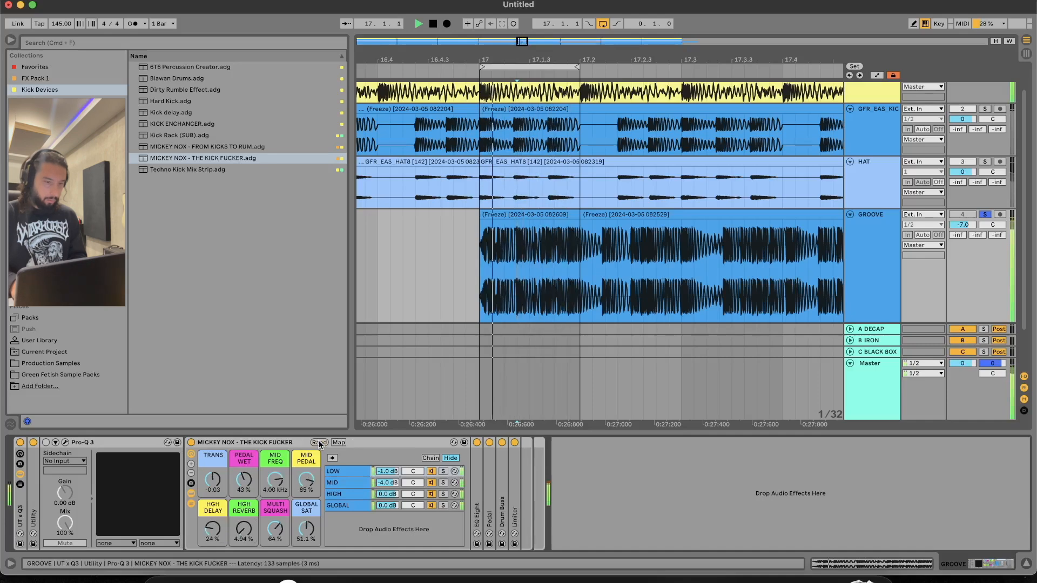
left_click(319, 443)
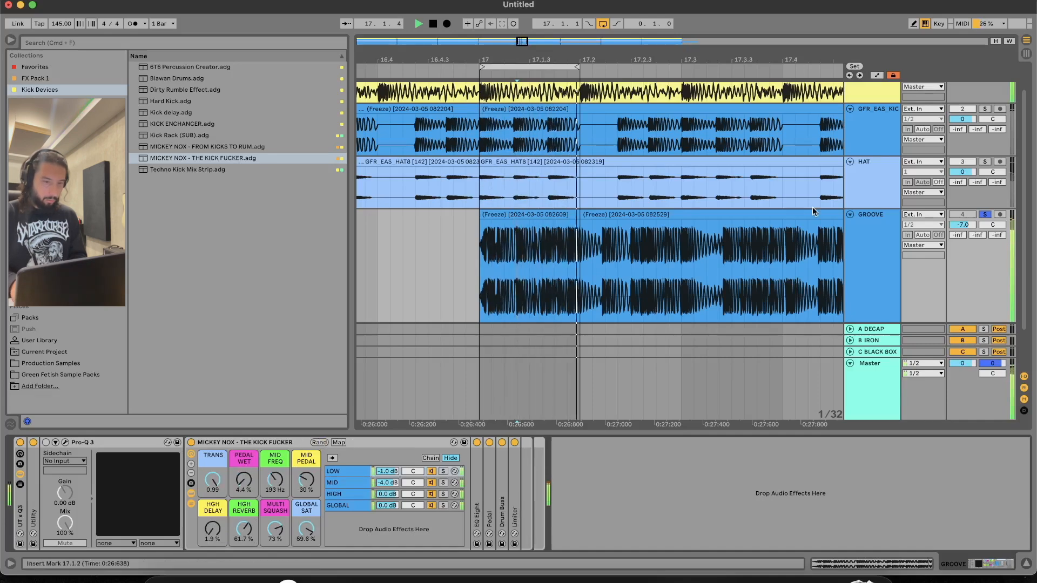
key("space")
Step: Duplicate the one-beat GROOVE clip repeatedly to fill 17.1.1 to 21.1.1 and consolidate the copies into one clip
left_click(708, 267)
key("minus")
key("minus")
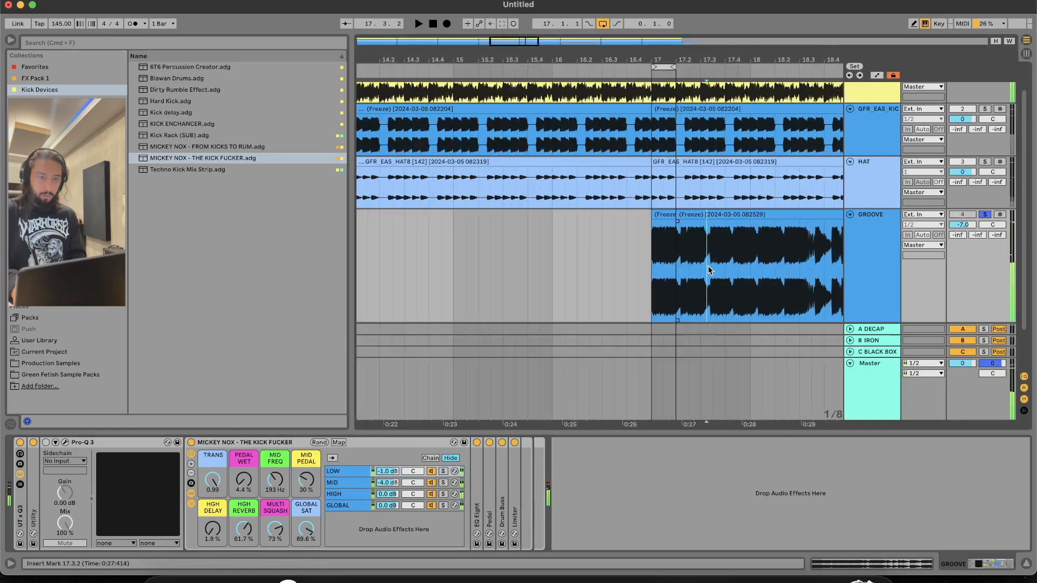
left_click(664, 214)
key("super+d")
key("super+d")
key("super+d")
key("super+d")
key("super+d")
key("super+d")
key("super+d")
key("super+d")
key("super+d")
key("super+d")
key("super+d")
key("super+d")
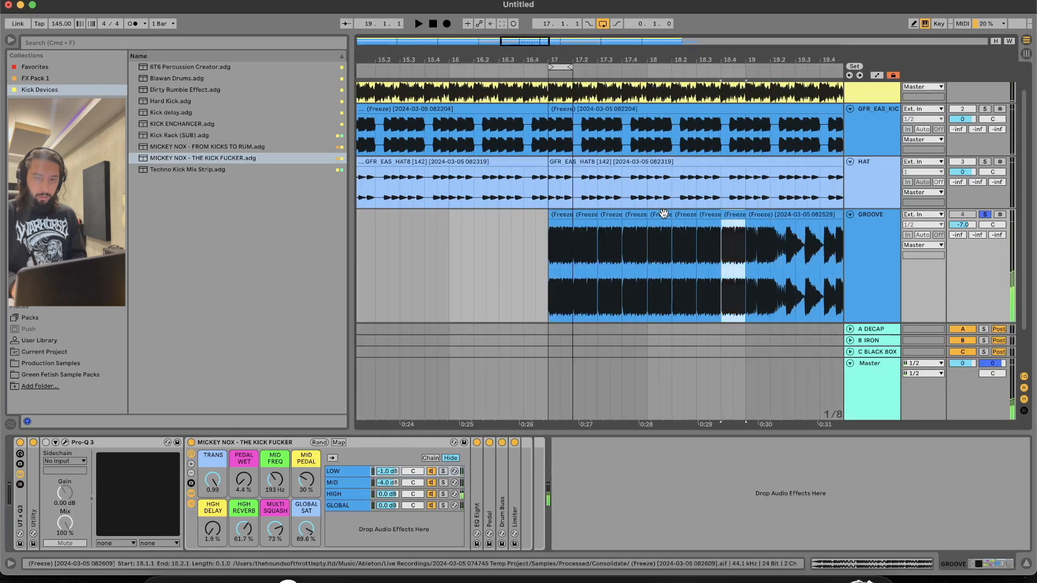
key("minus")
key("minus")
key("super+d")
key("super+d")
key("super+d")
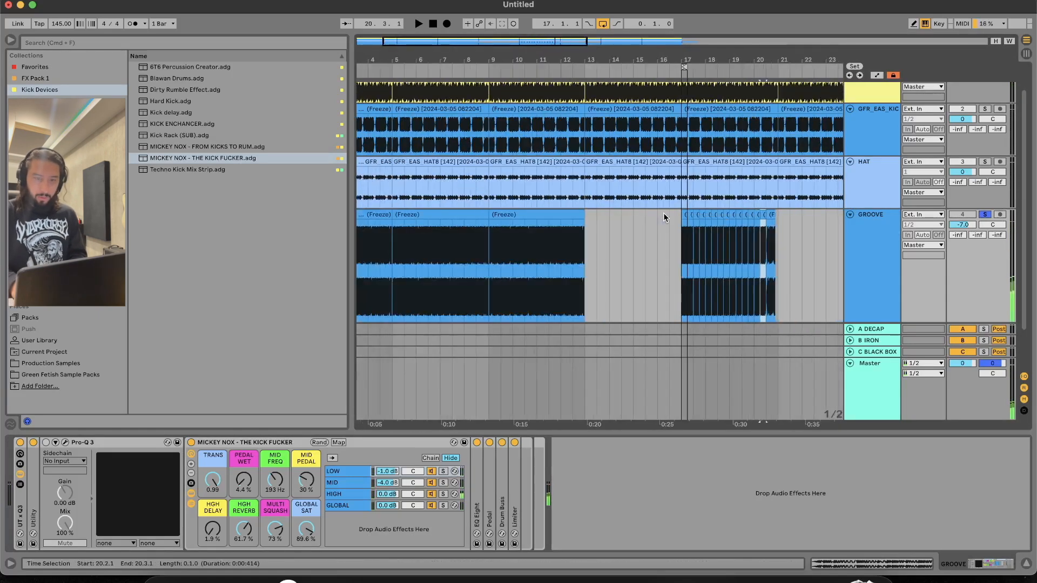
left_click_drag(780, 248, 681, 238)
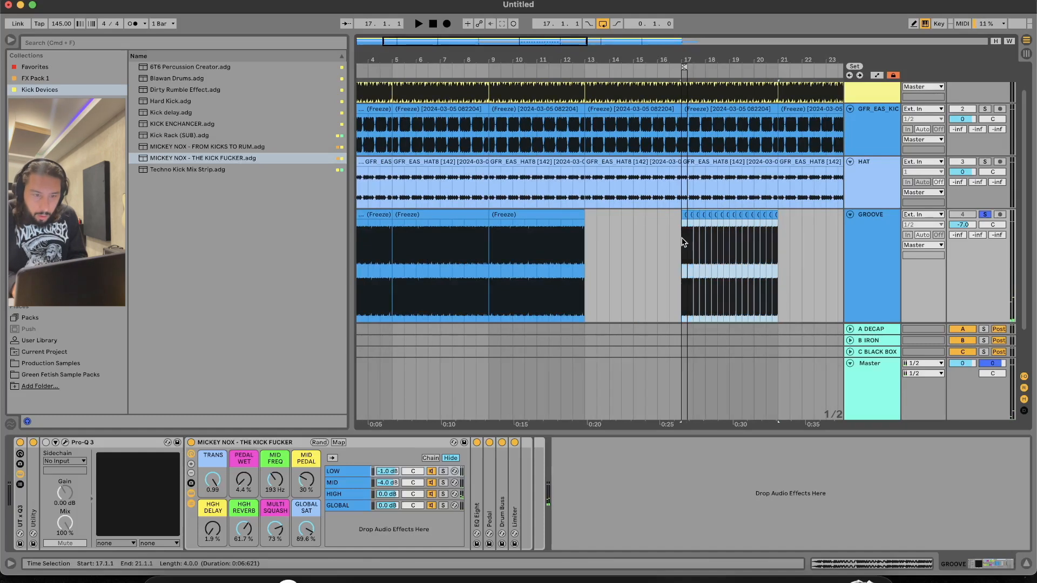
key("super+j")
Step: Loop the consolidated four-bar GROOVE clip and lower the track volume to -14.0 dB while listening
key("space")
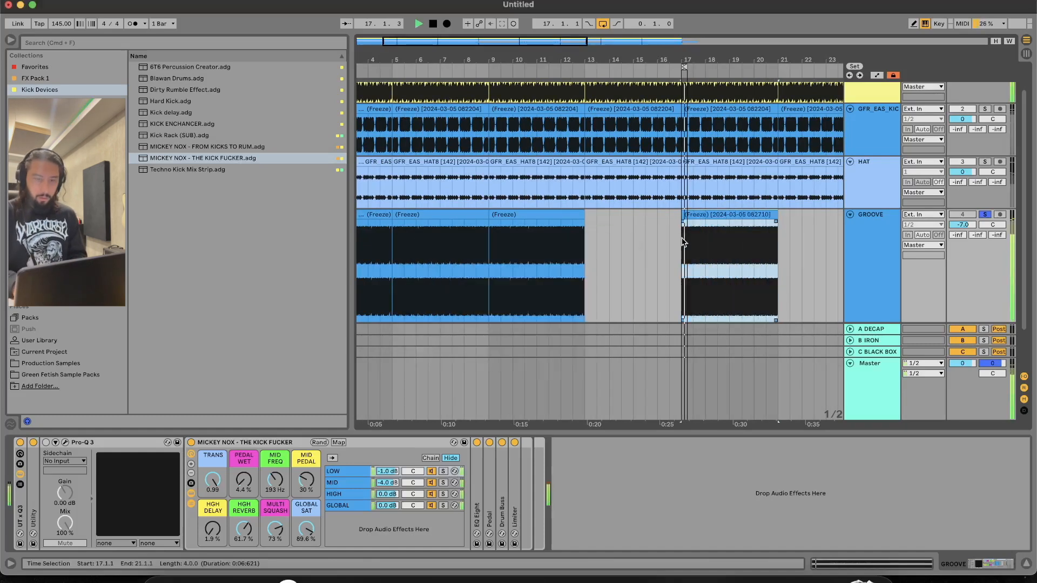
left_click_drag(962, 225, 963, 237)
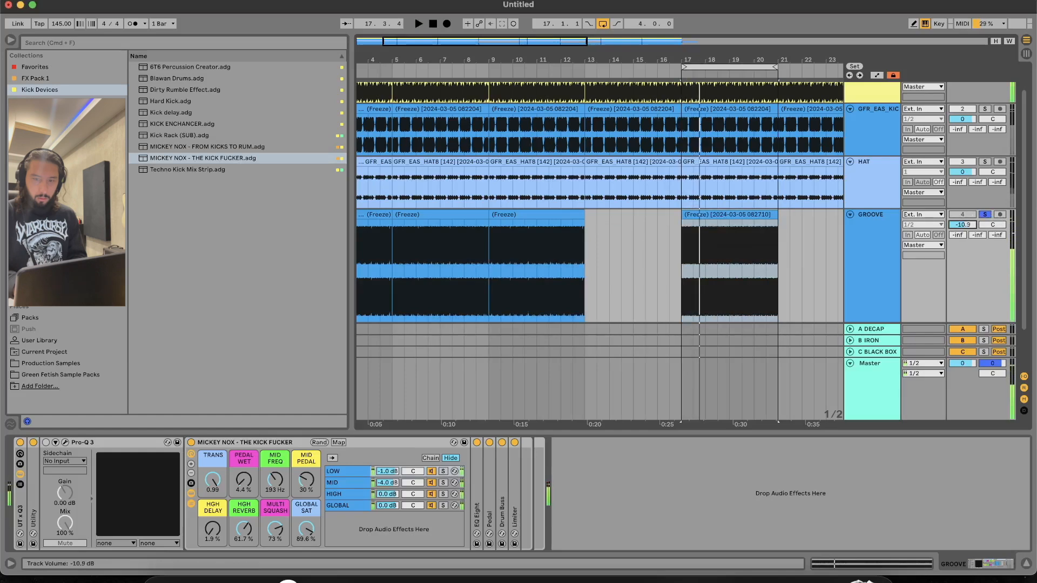
key("space")
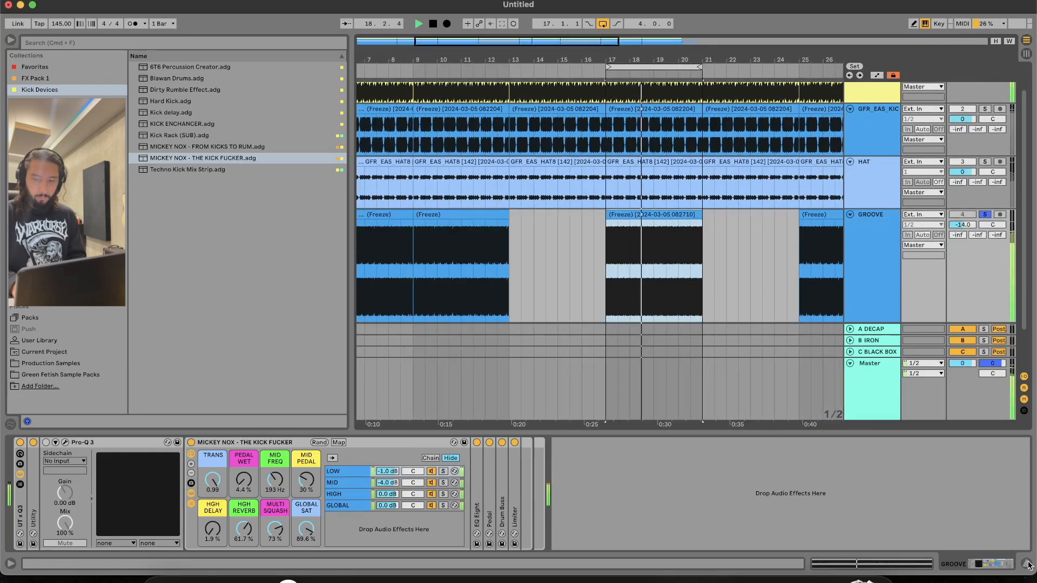
key("super+alt+l")
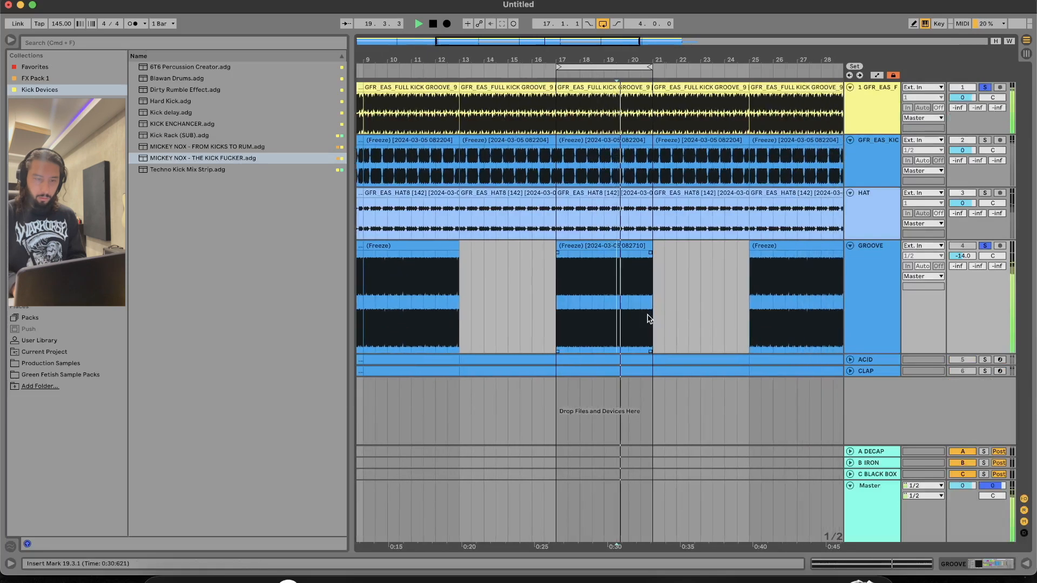
key("space")
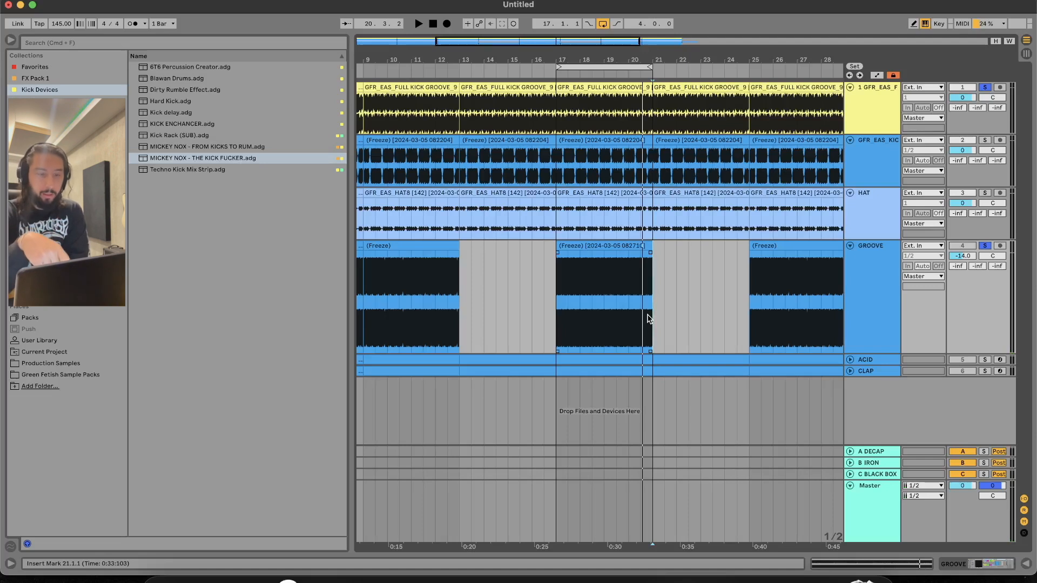
Step: Collapse the GROOVE track in the arrangement and select the HAT track
left_click(849, 246)
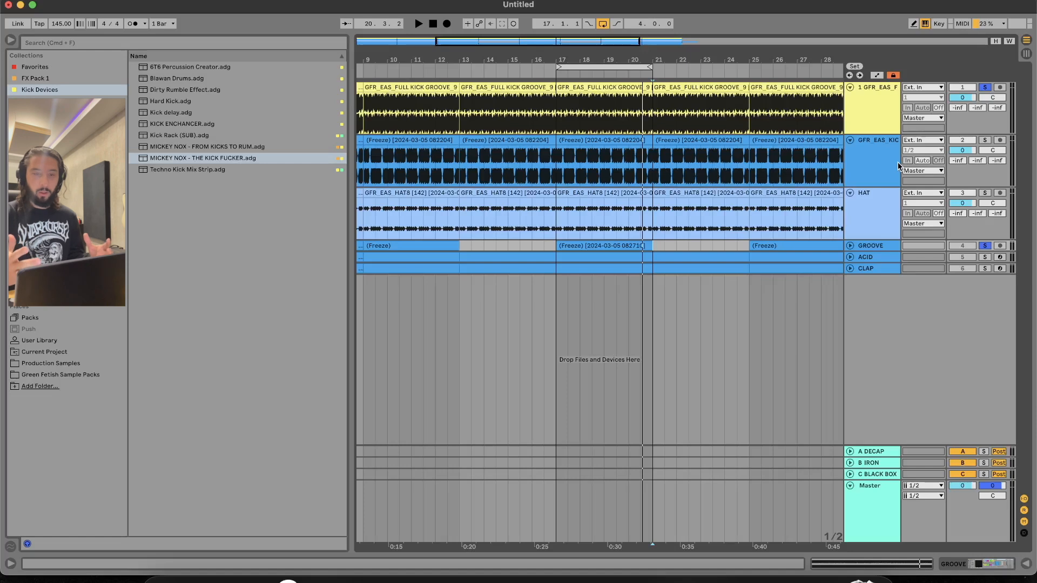
left_click(552, 237)
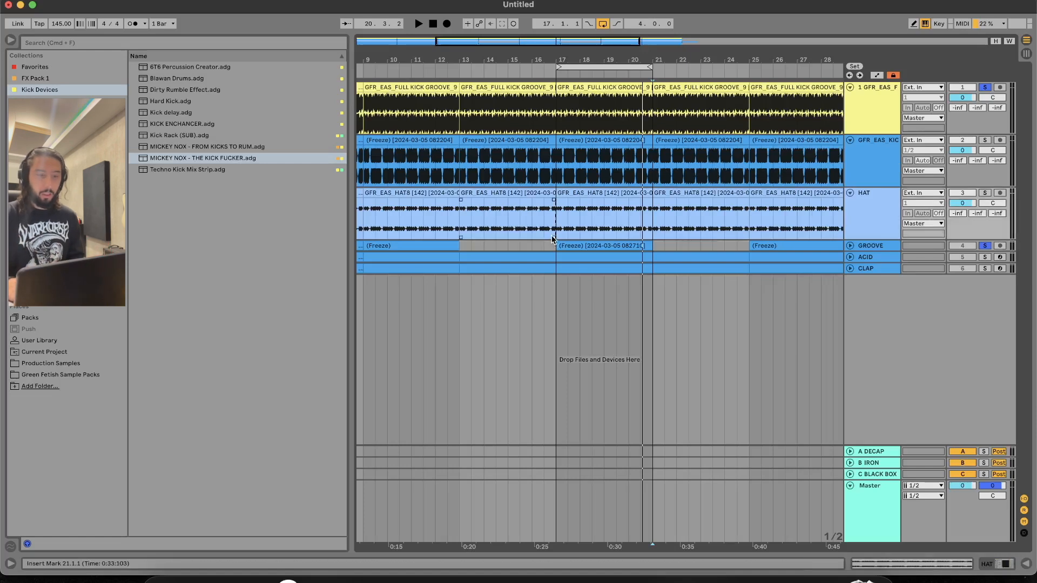